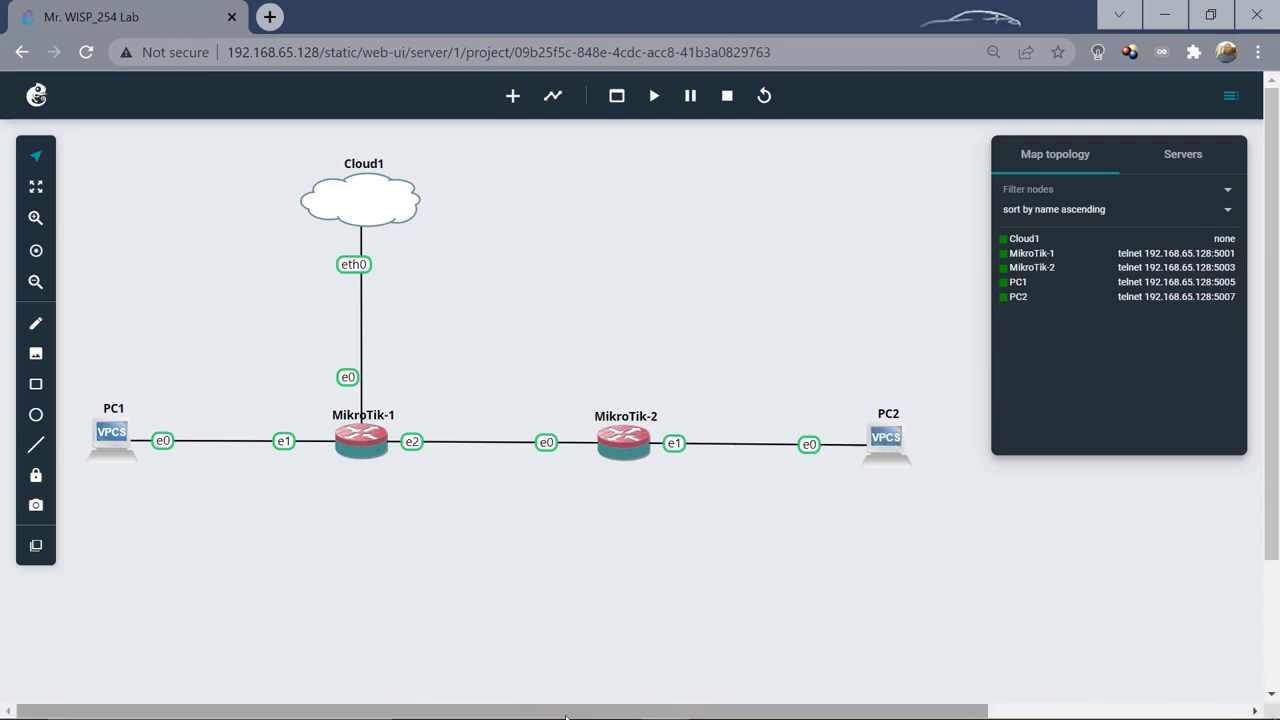
Switch to WinBox and bring up the Router 1 session and the second MikroTik session side by side.
mouse_move(565, 700)
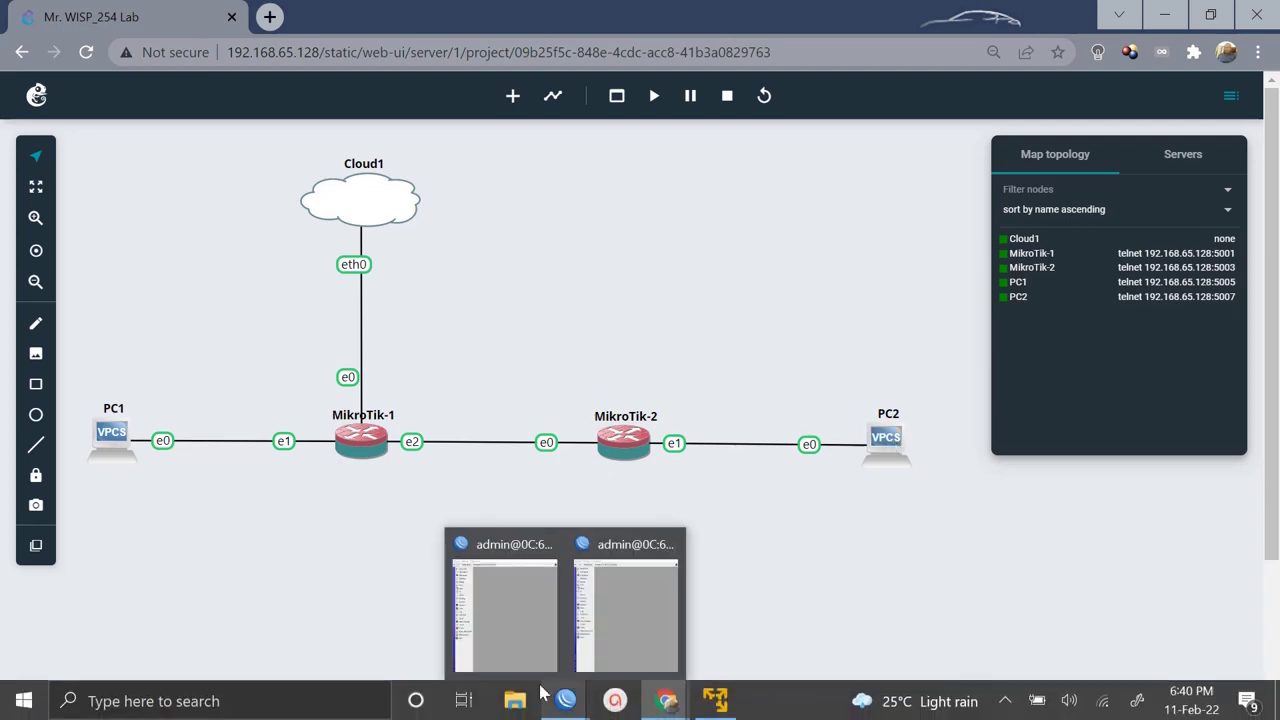
left_click(492, 616)
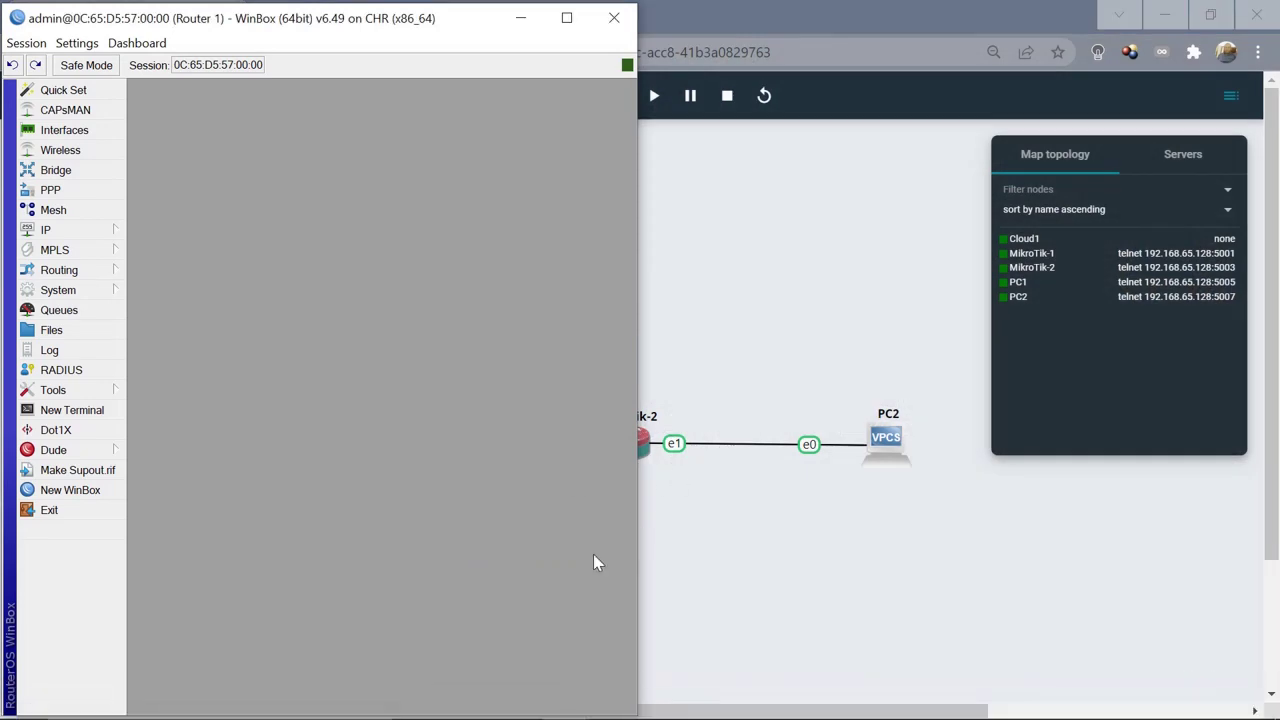
mouse_move(565, 700)
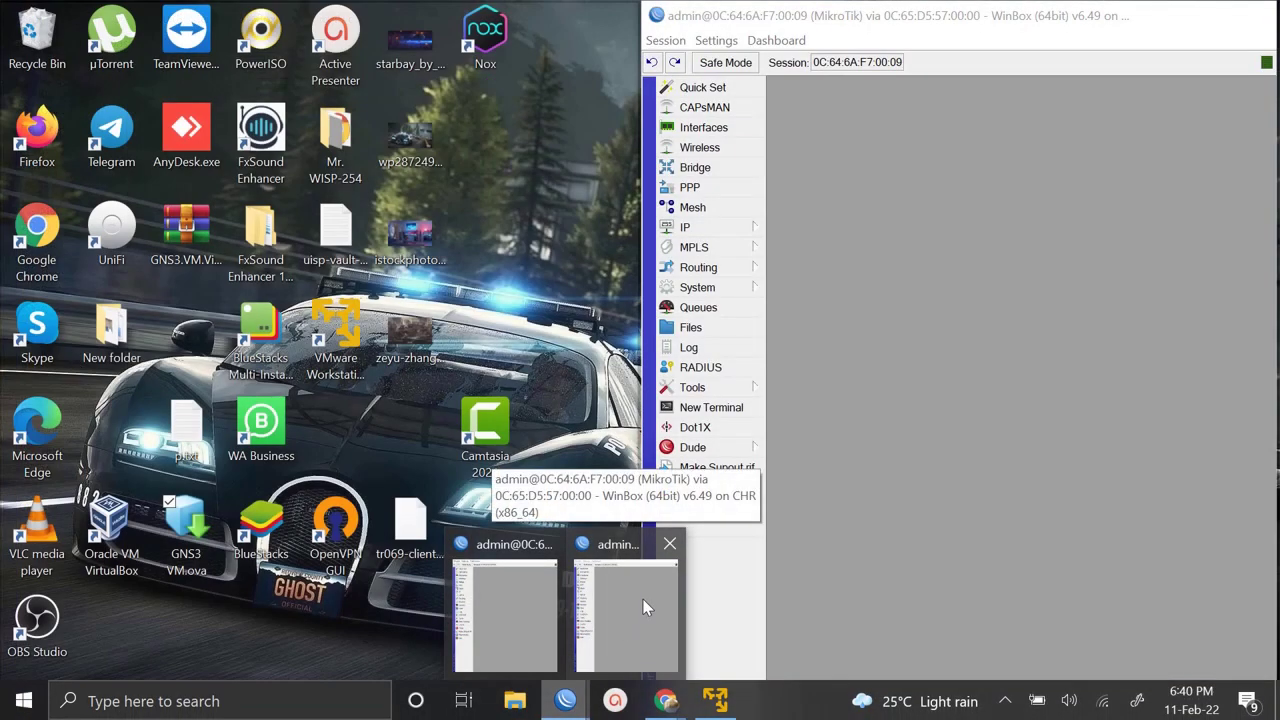
left_click(645, 607)
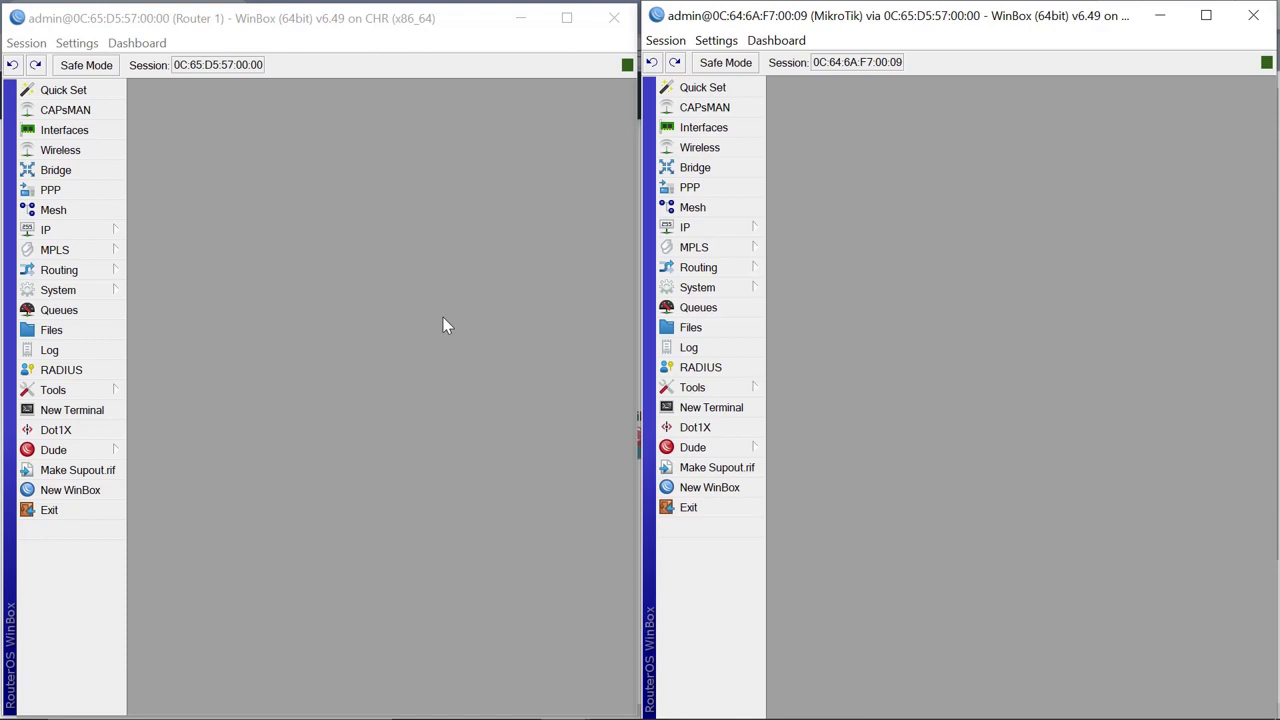
left_click(272, 233)
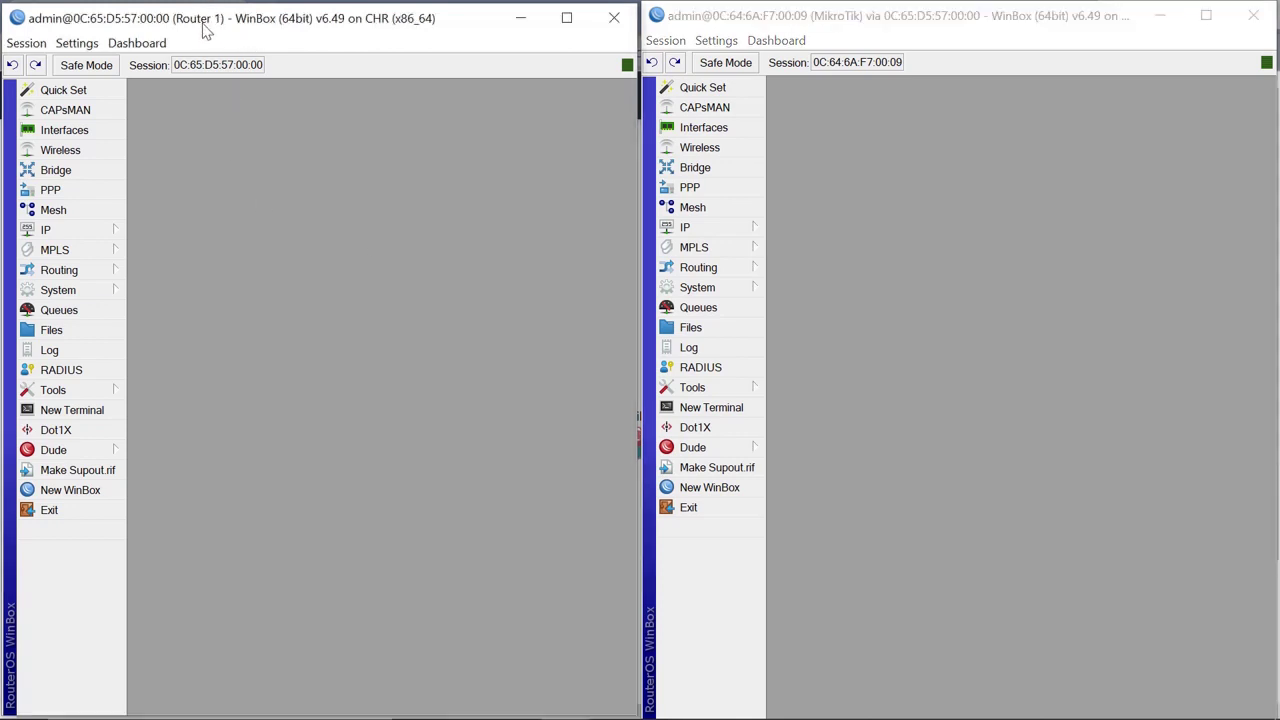
Set the system identity of the second MikroTik router to "Router 2".
left_click(715, 290)
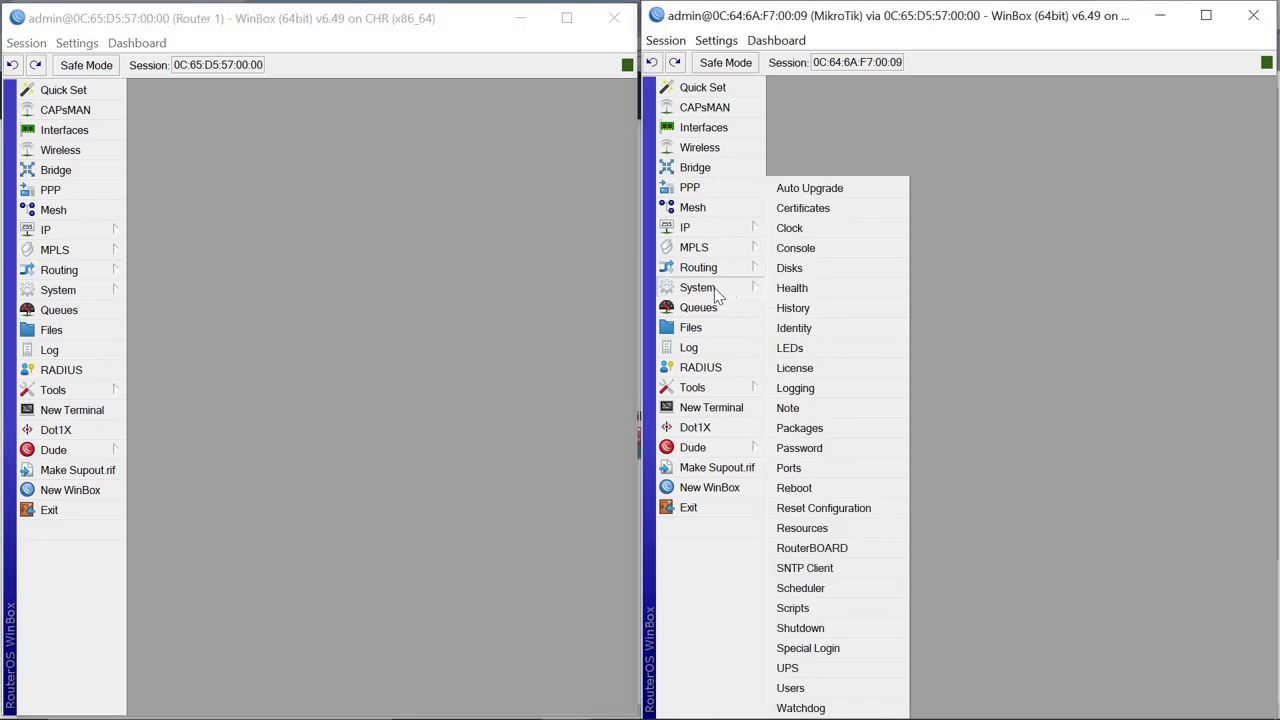
left_click(825, 329)
type("Router")
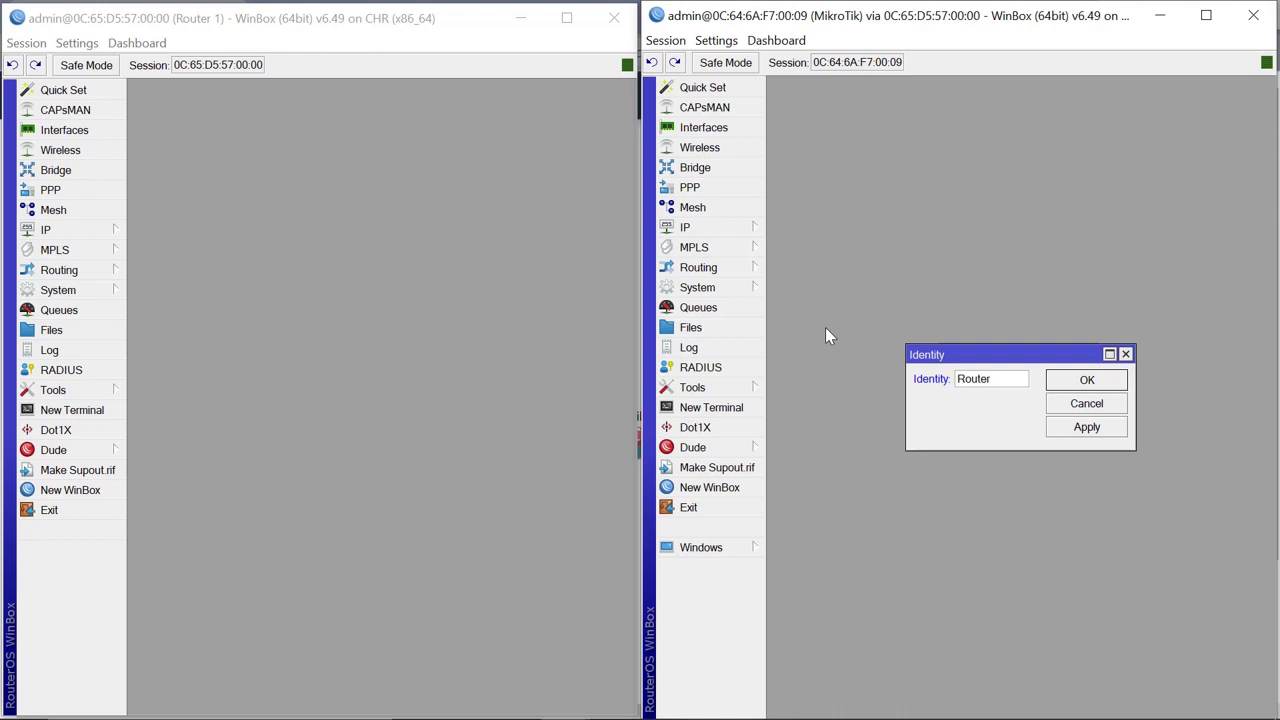
type(" 2")
left_click(1090, 382)
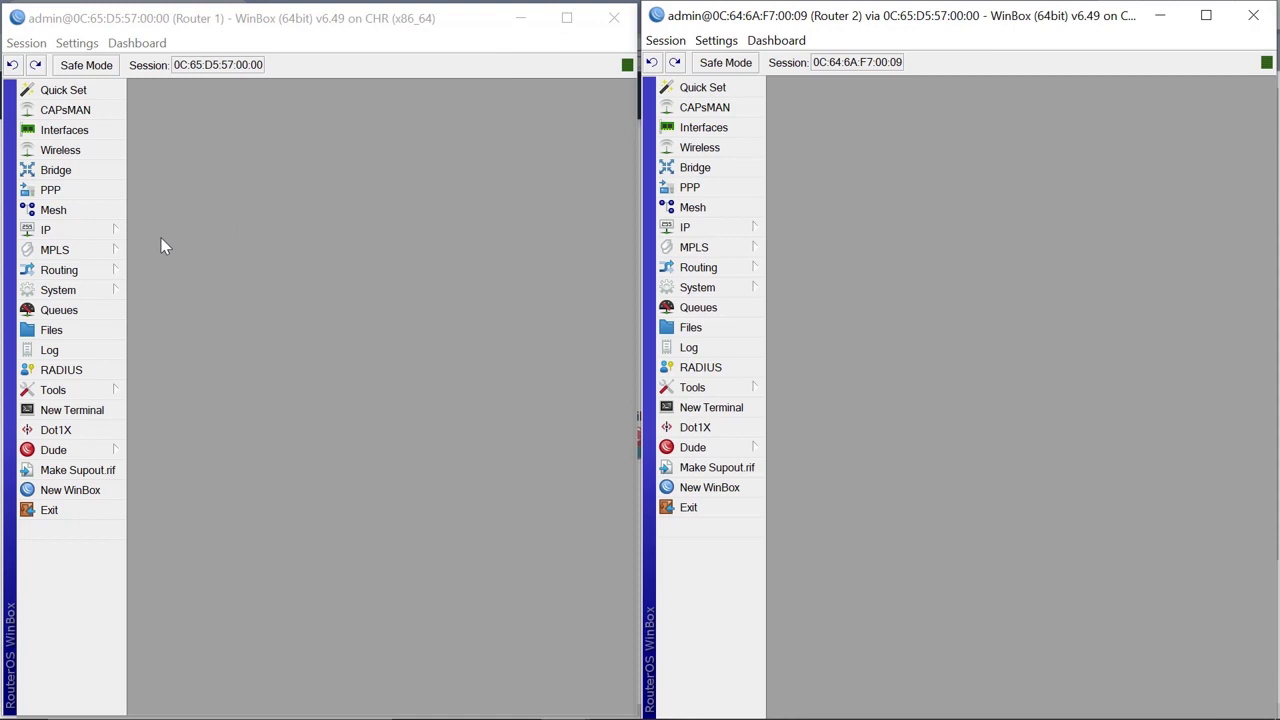
Switch back to the GNS3 topology and examine how MikroTik-1 connects to the cloud, PC1 and MikroTik-2.
left_click(520, 17)
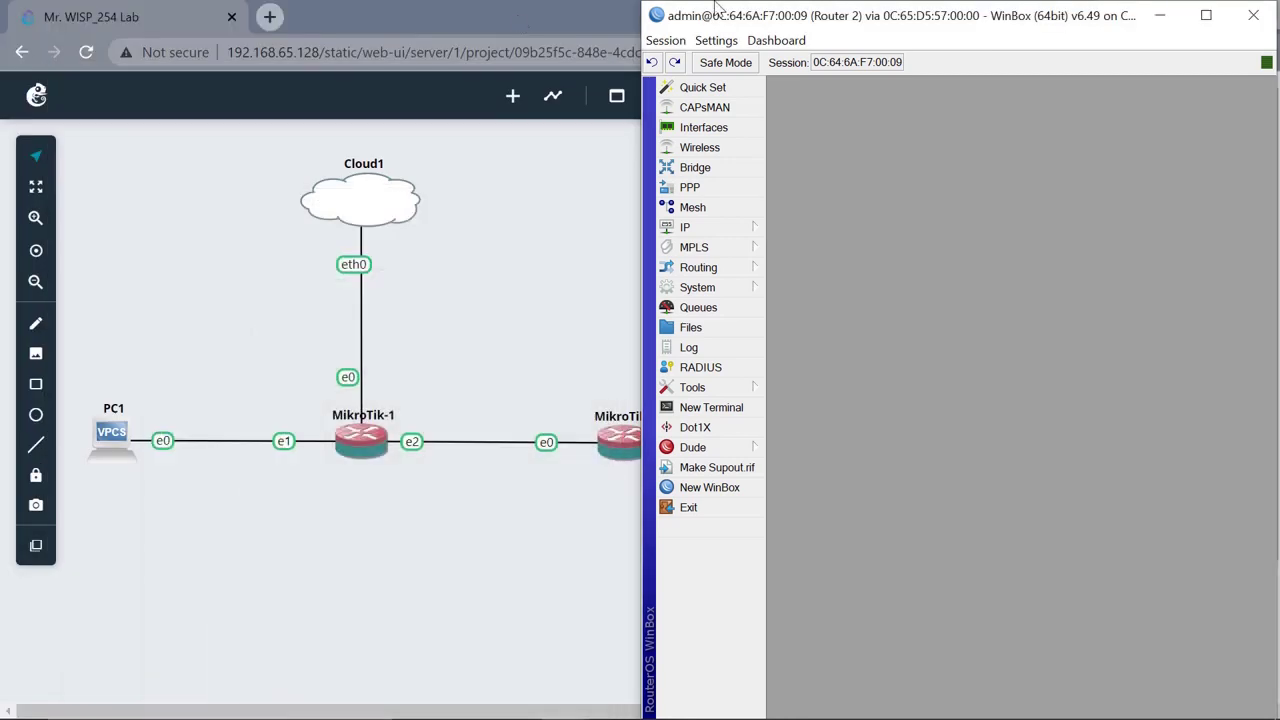
left_click(1159, 16)
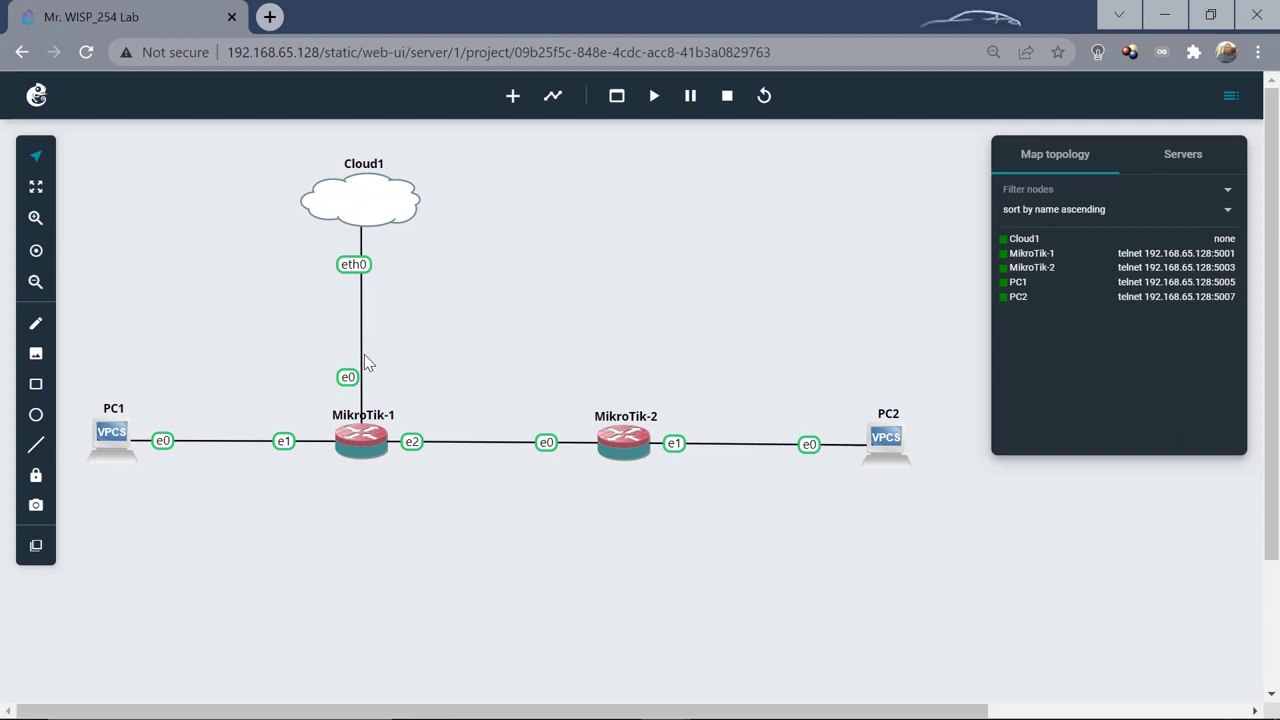
mouse_move(556, 715)
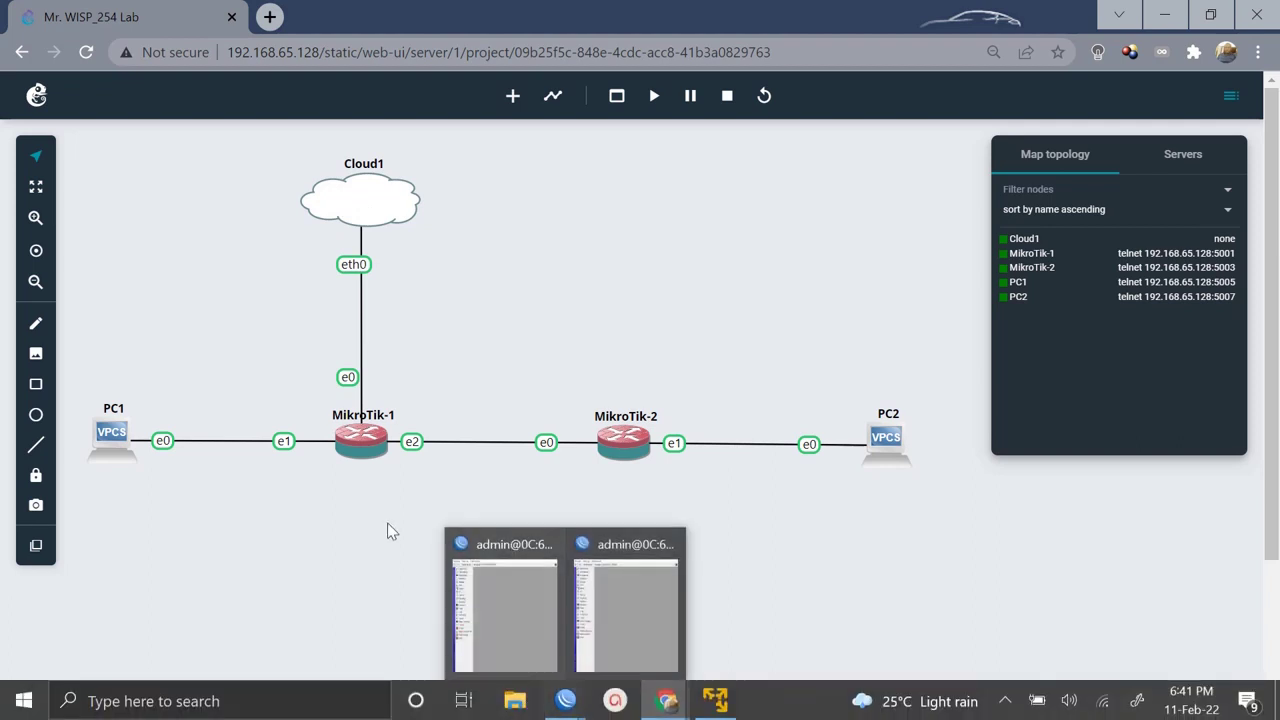
left_click(368, 450)
left_click(363, 485)
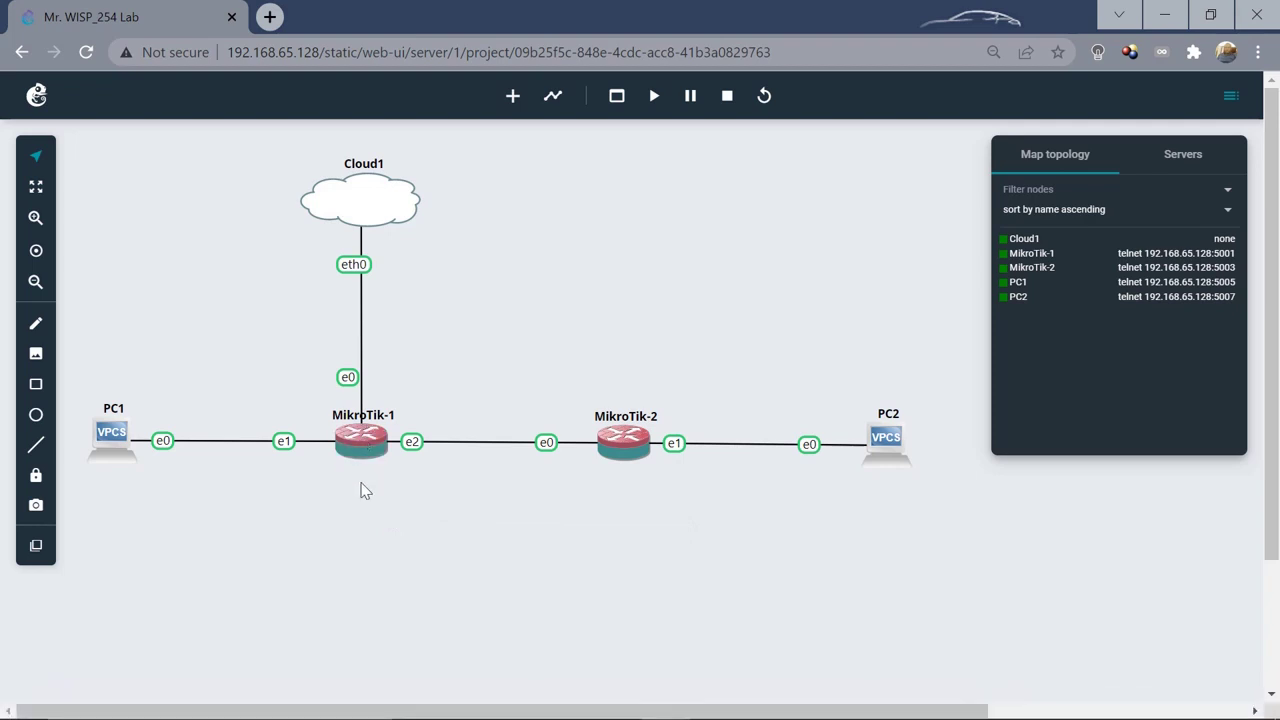
mouse_move(578, 710)
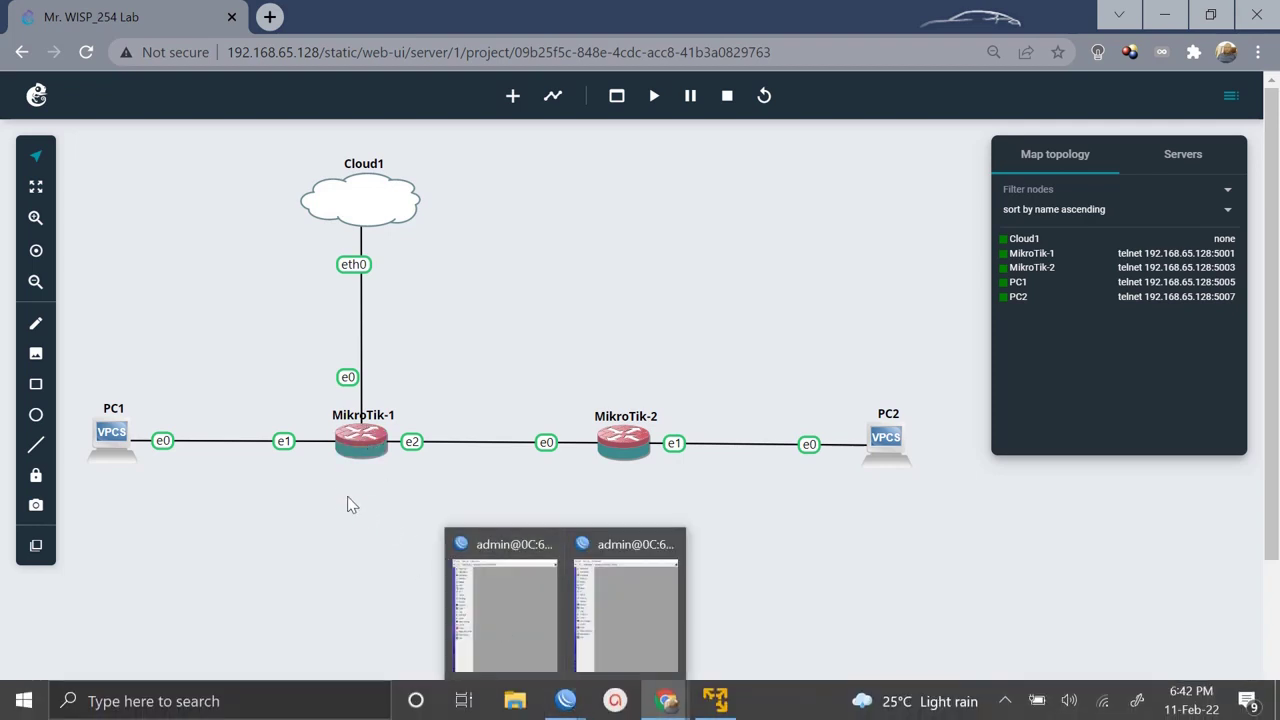
left_click(340, 452)
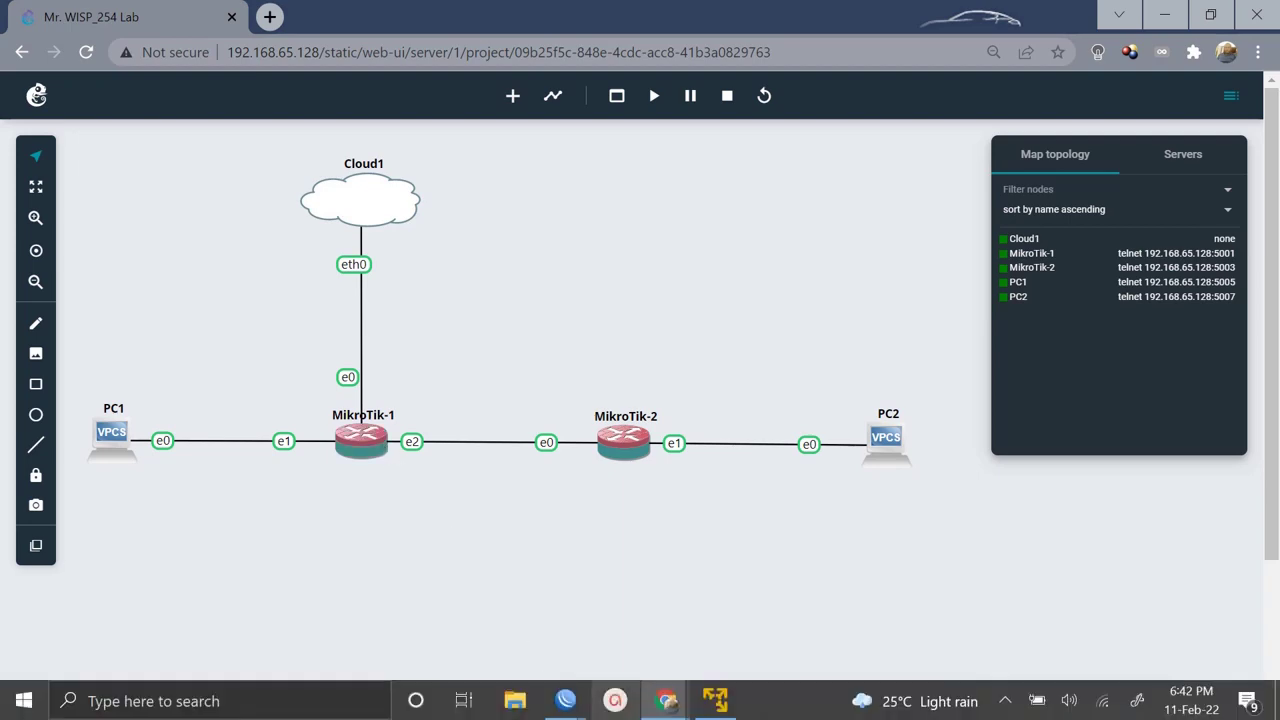
In Router 1's WinBox session, add the IP address 102.100.0.1/30 on interface ether3.
mouse_move(565, 700)
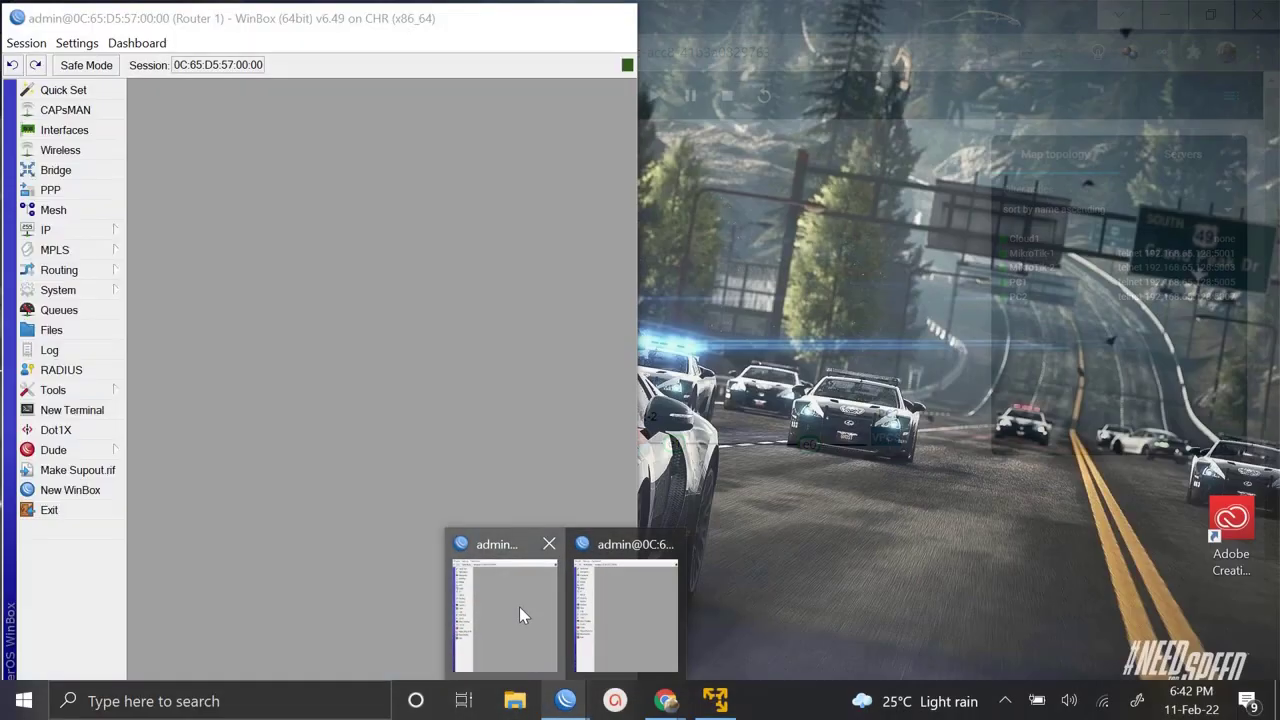
left_click(519, 608)
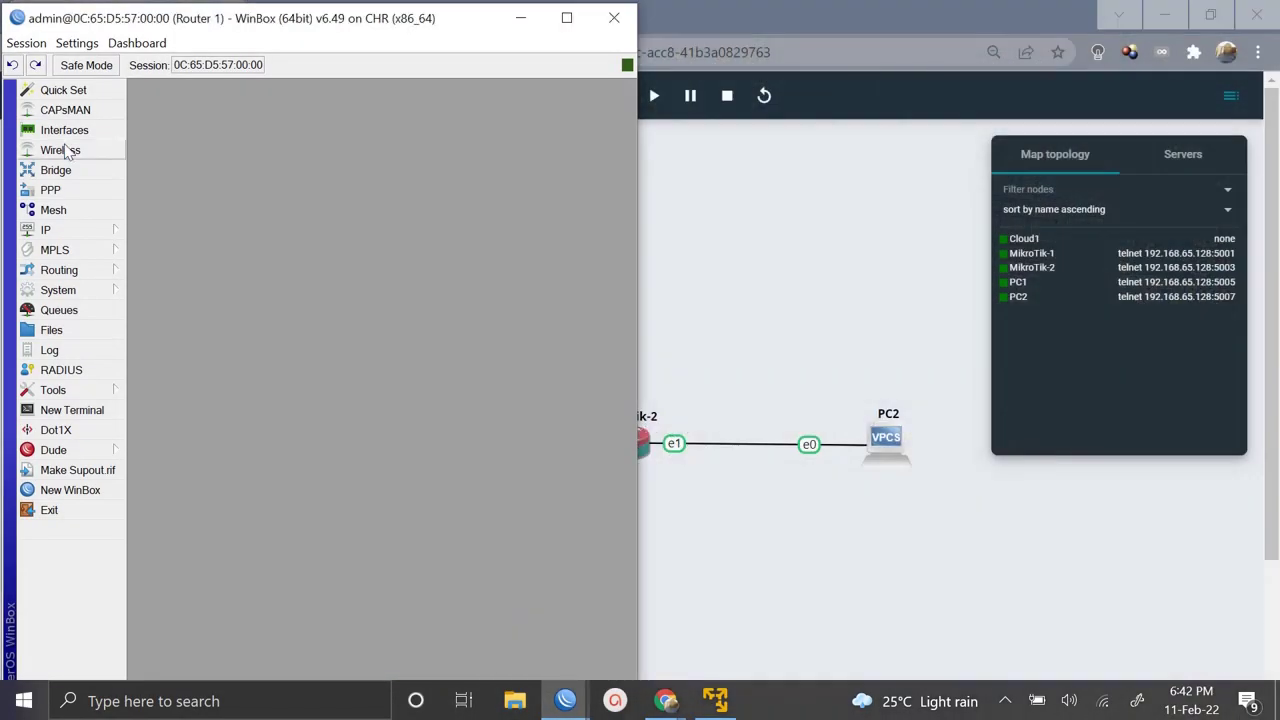
left_click(55, 231)
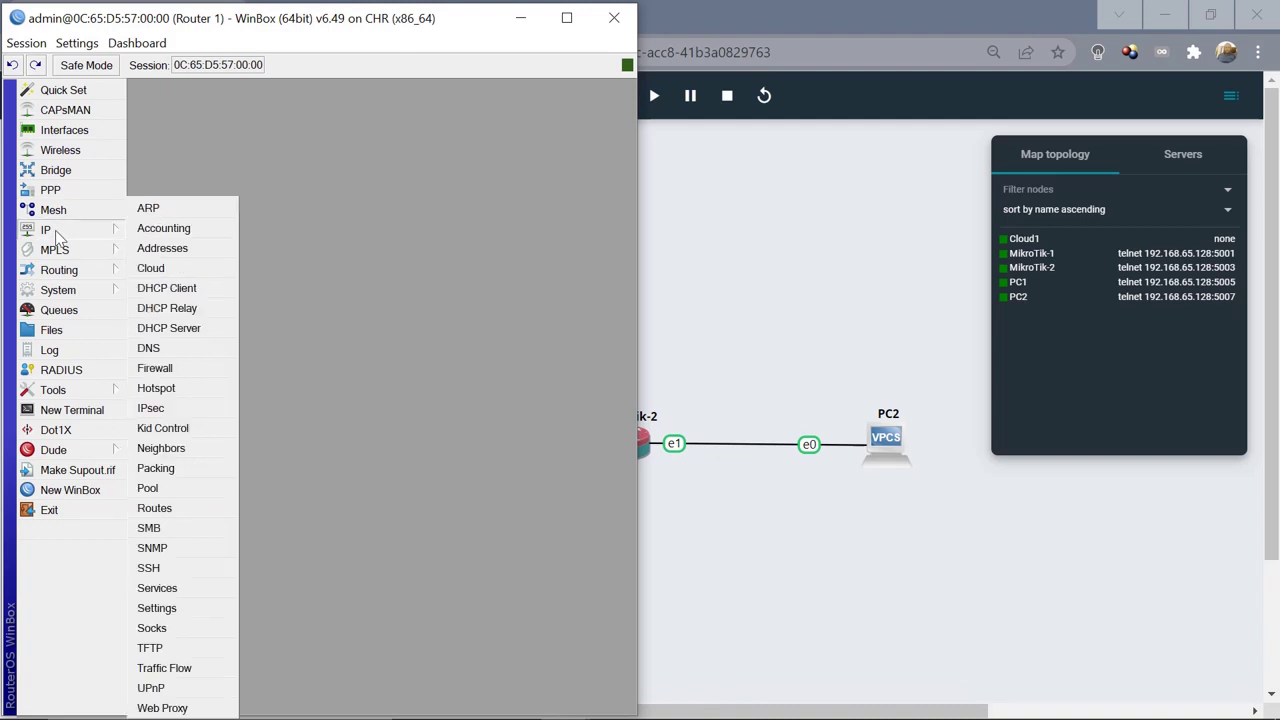
left_click(172, 252)
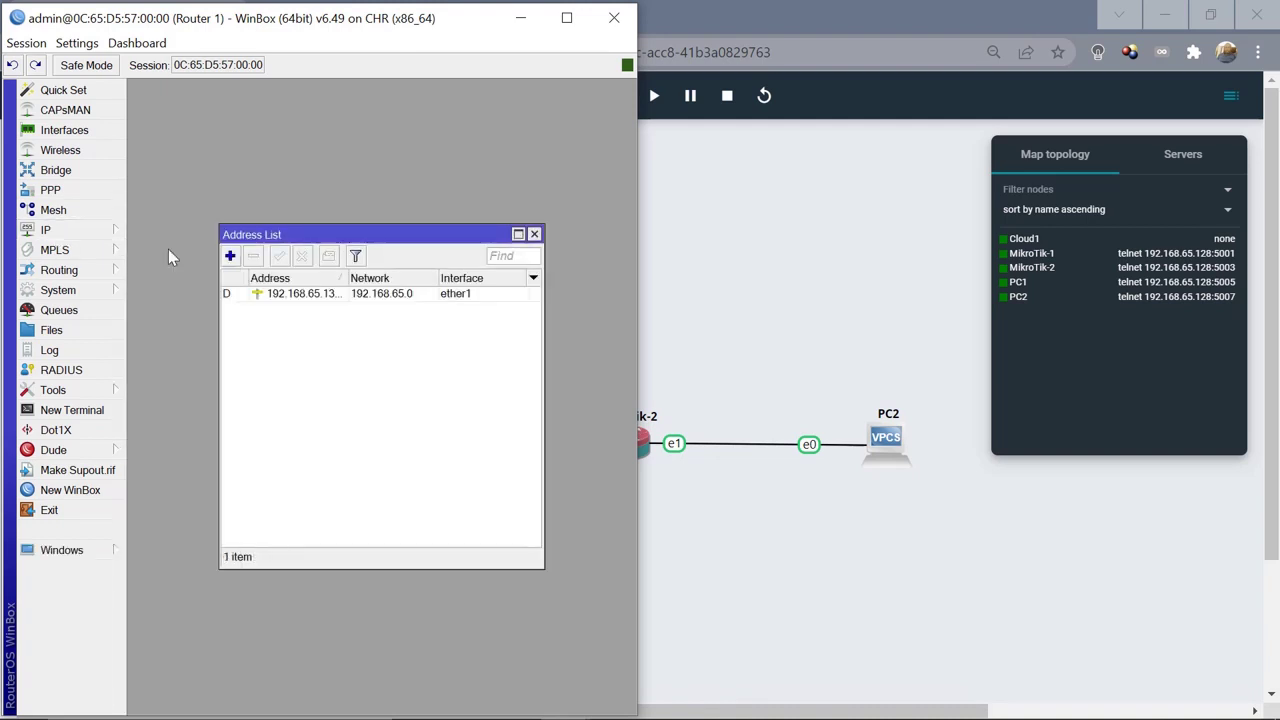
left_click(340, 300)
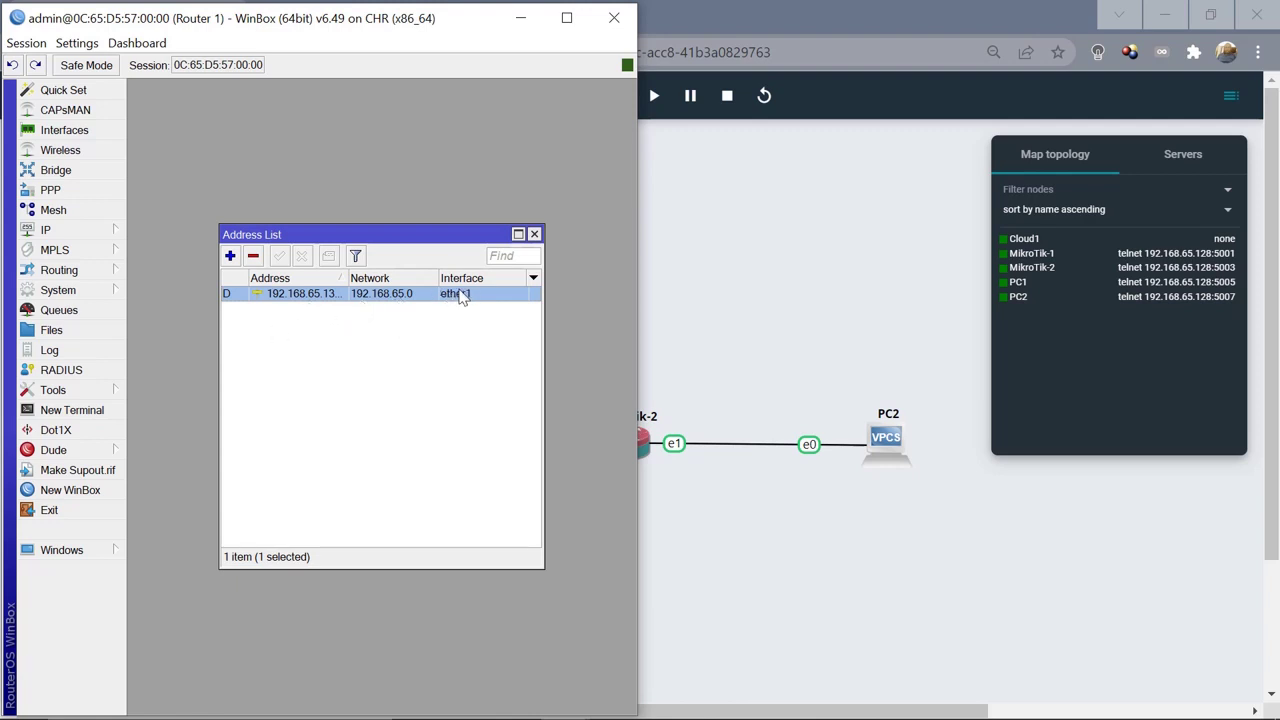
left_click(230, 257)
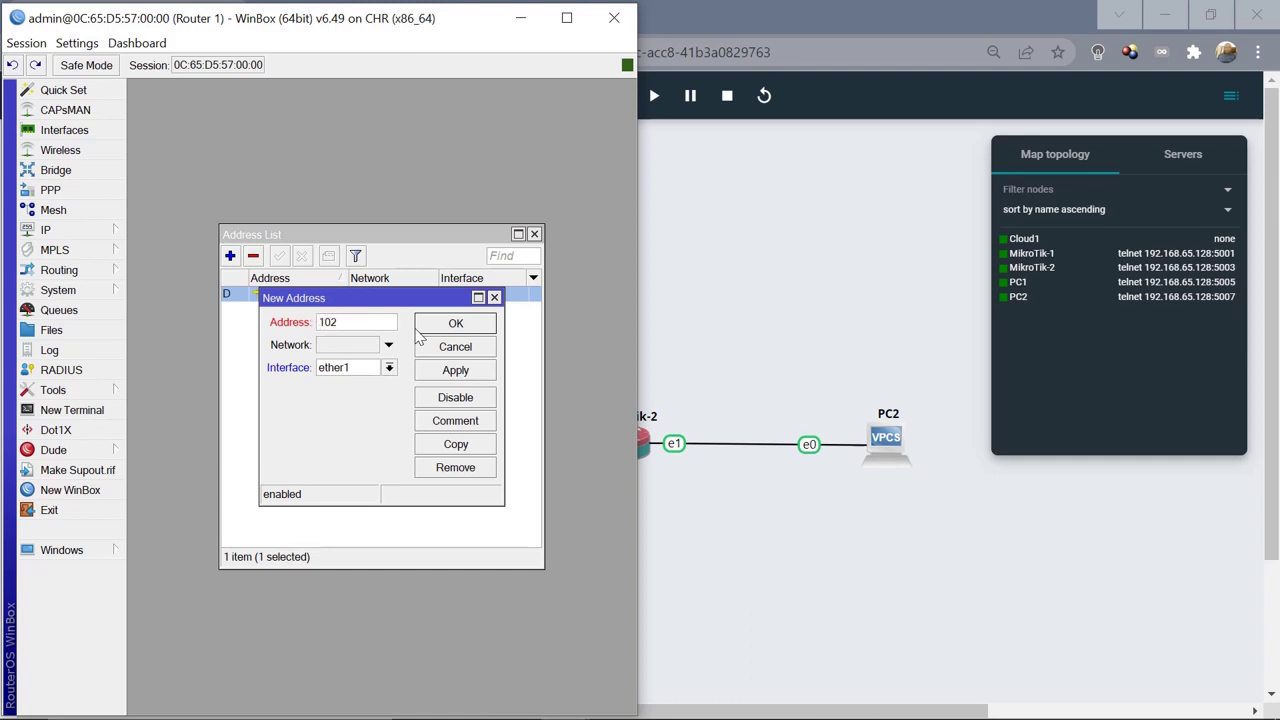
type(".100.0.1/30")
left_click(390, 369)
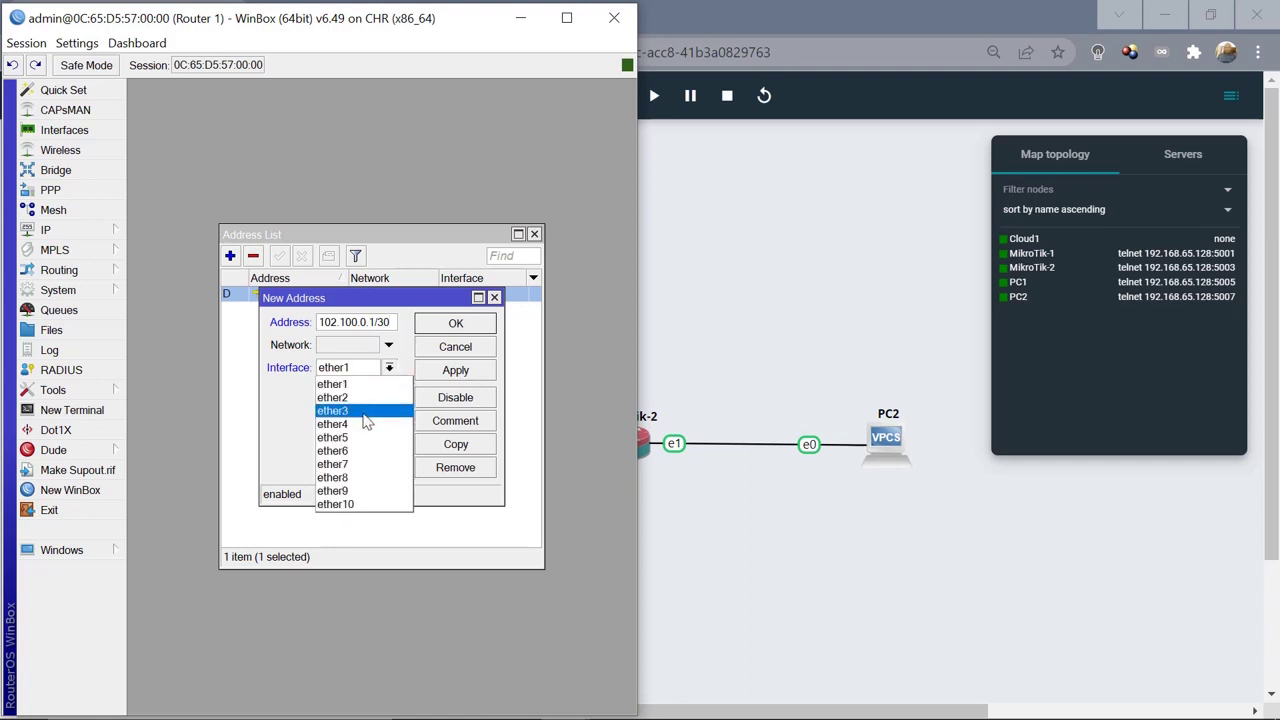
left_click(364, 411)
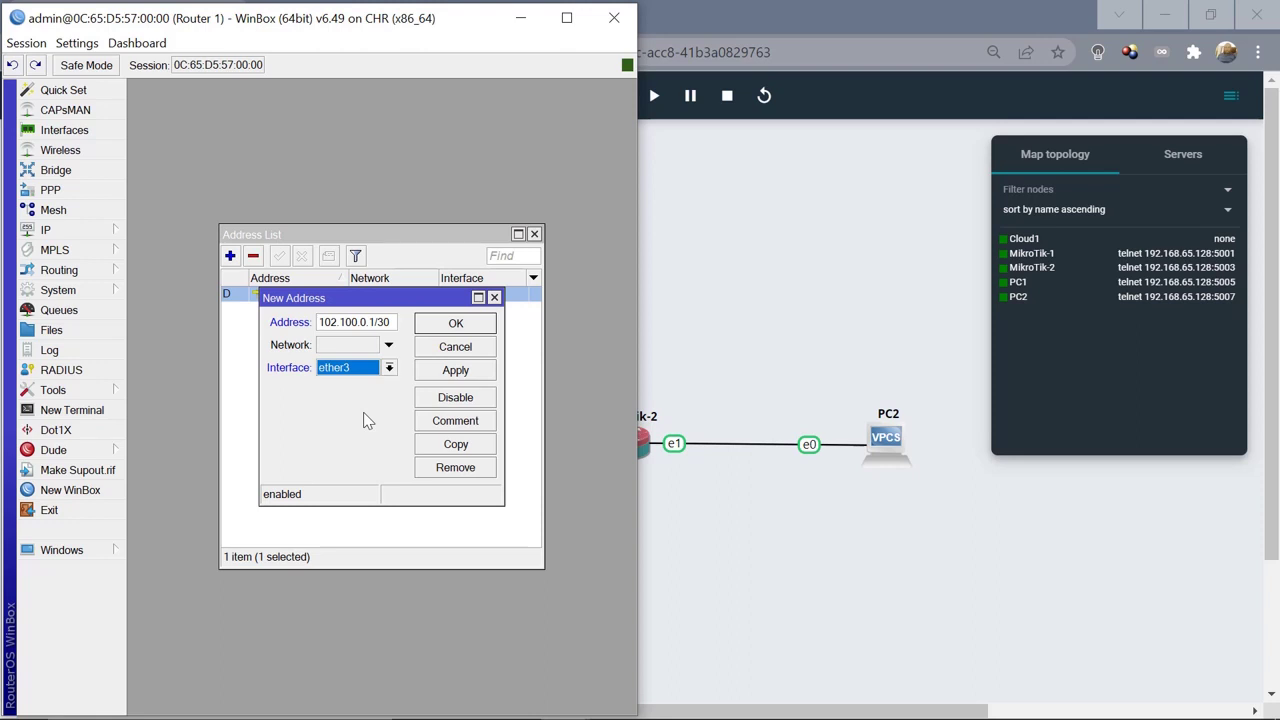
left_click(453, 371)
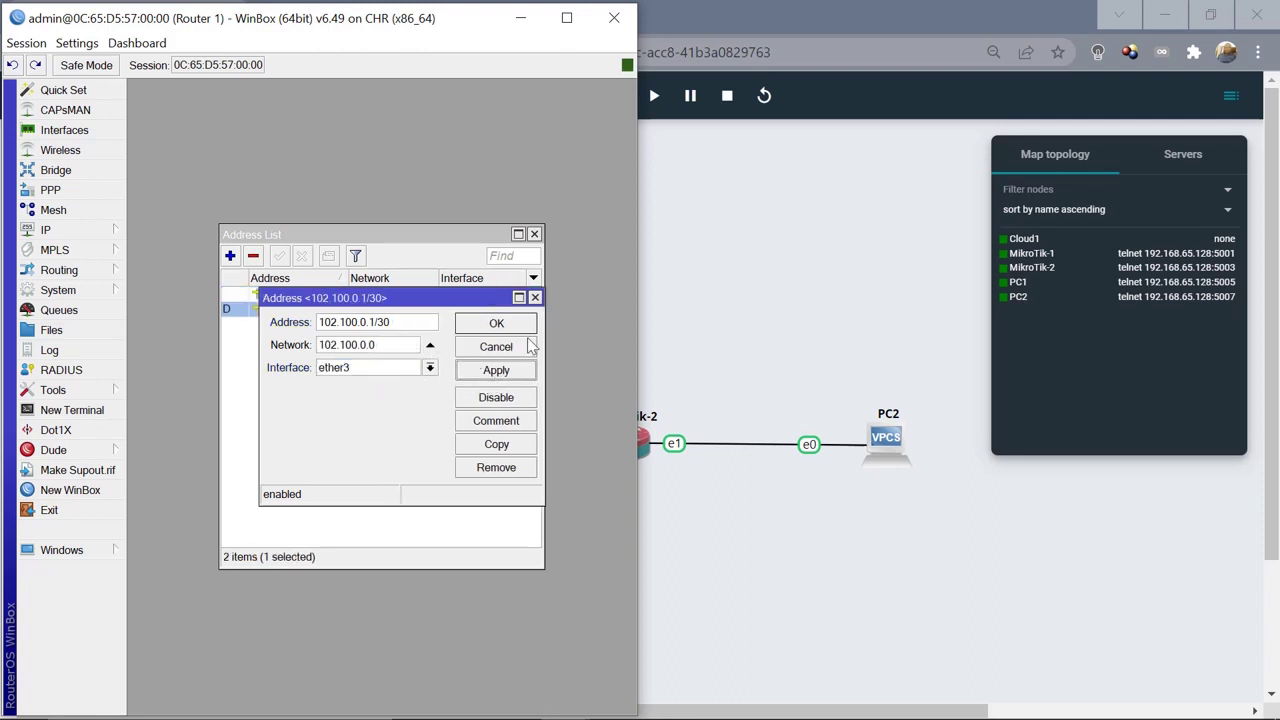
left_click(497, 324)
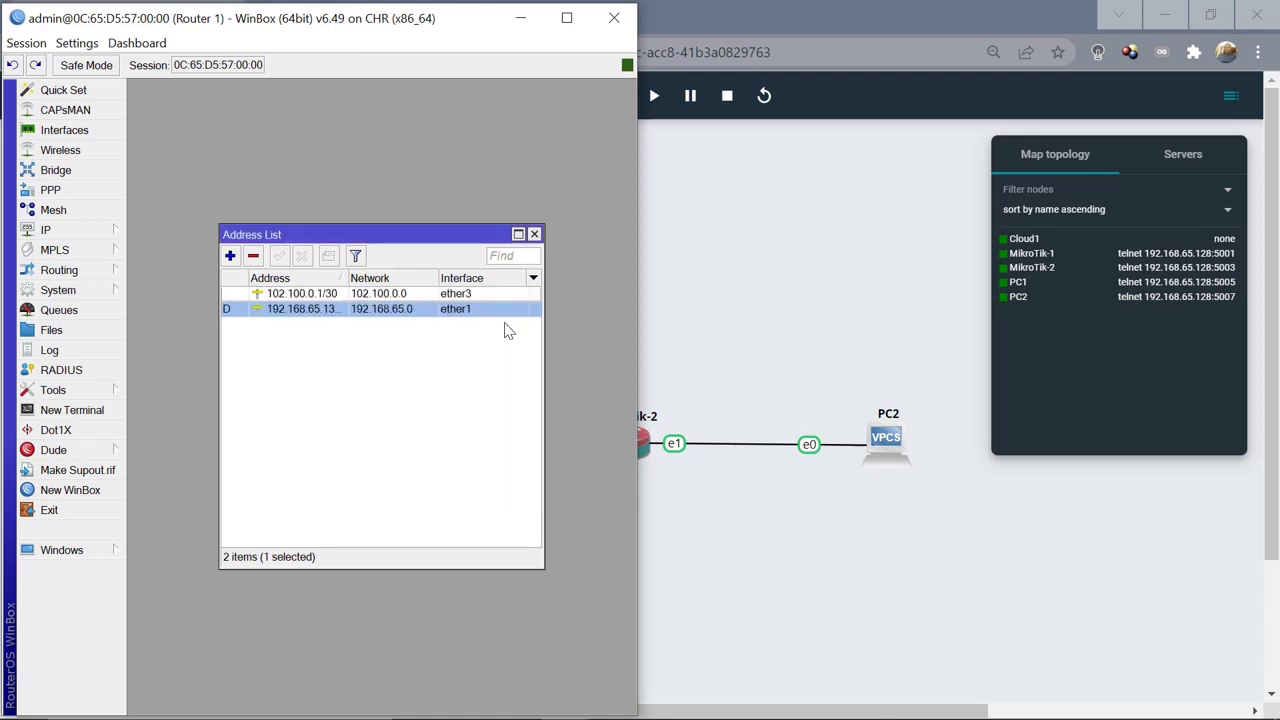
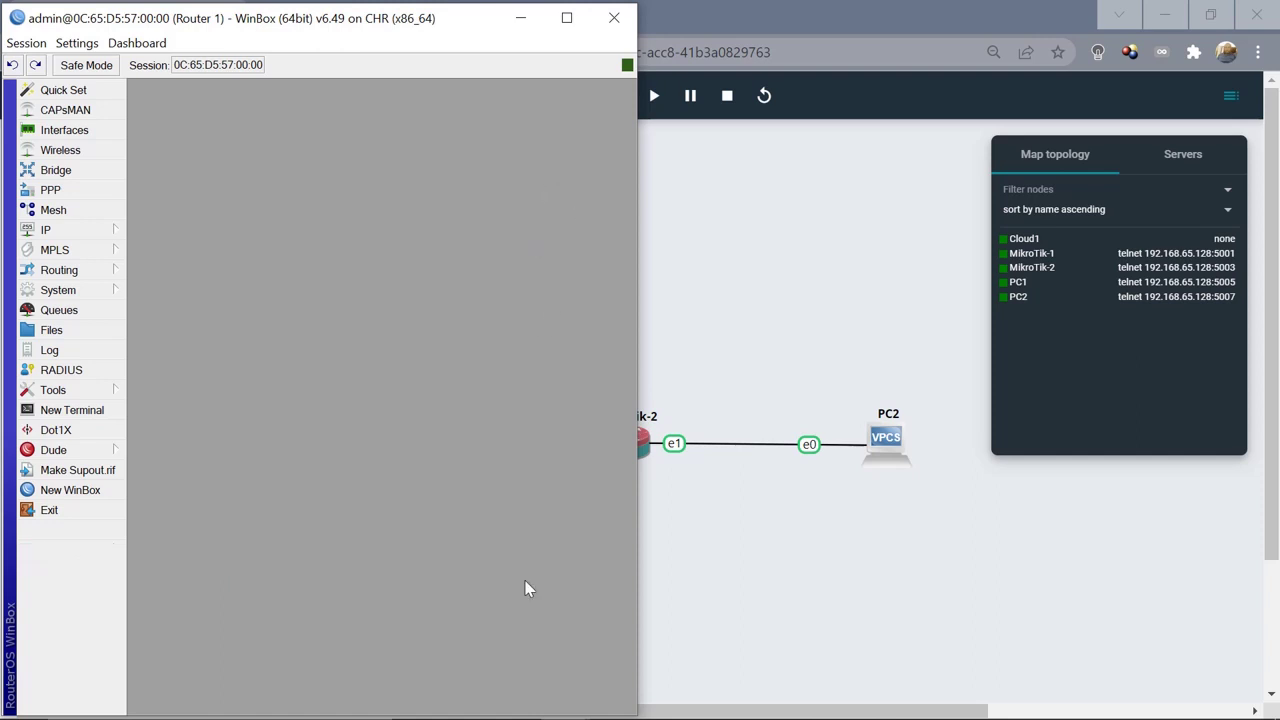
In Router 2's WinBox session, add the IP address 102.100.0.2/30 on interface ether2, and return to the GNS3 topology.
mouse_move(545, 712)
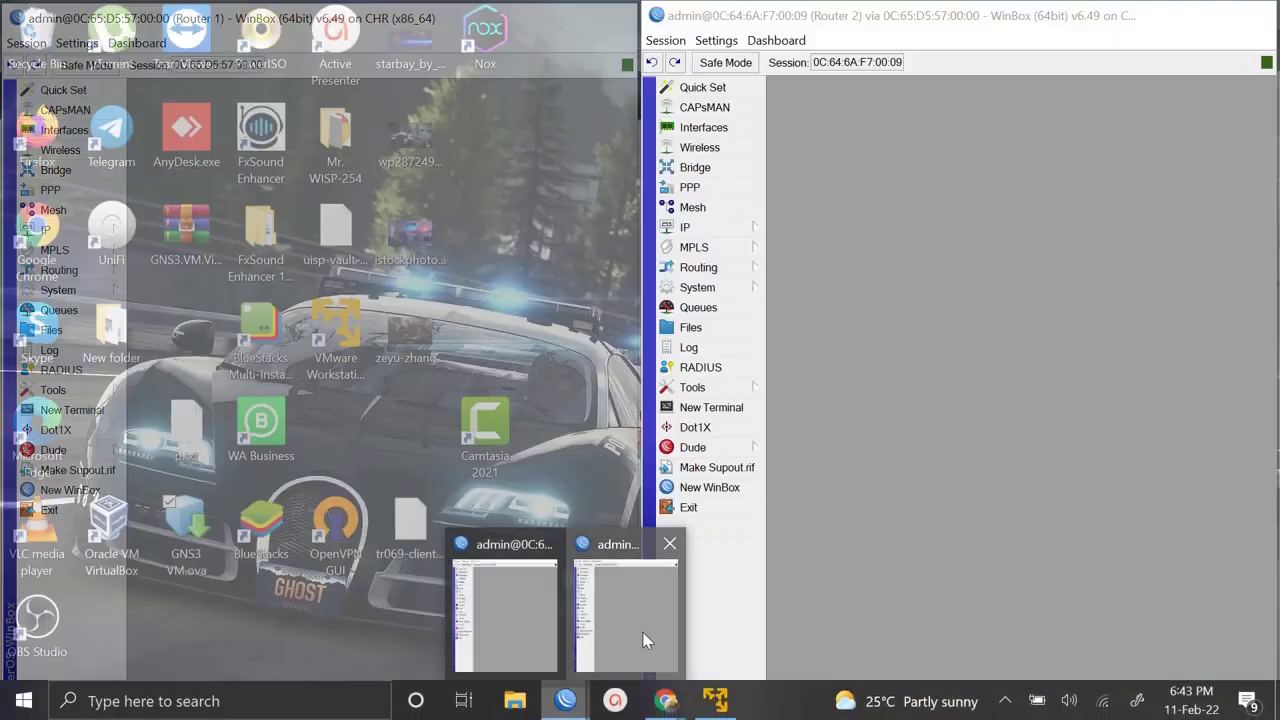
left_click(645, 640)
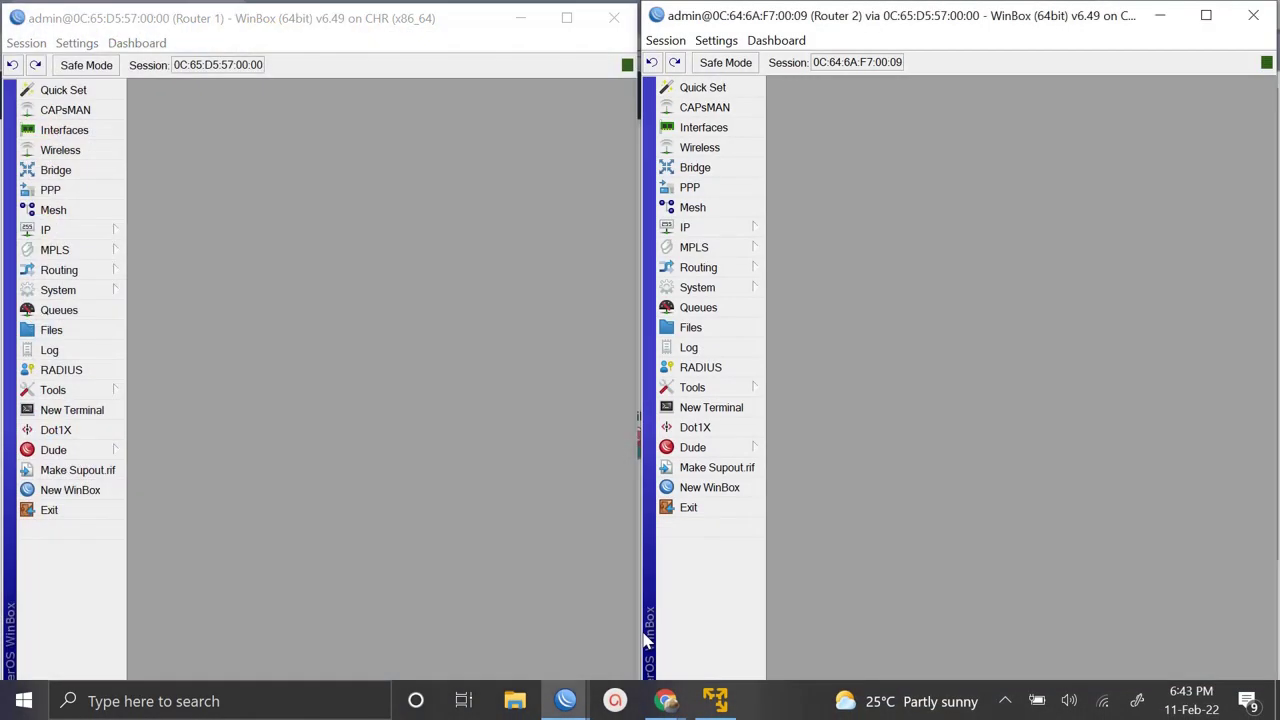
left_click(710, 228)
left_click(815, 250)
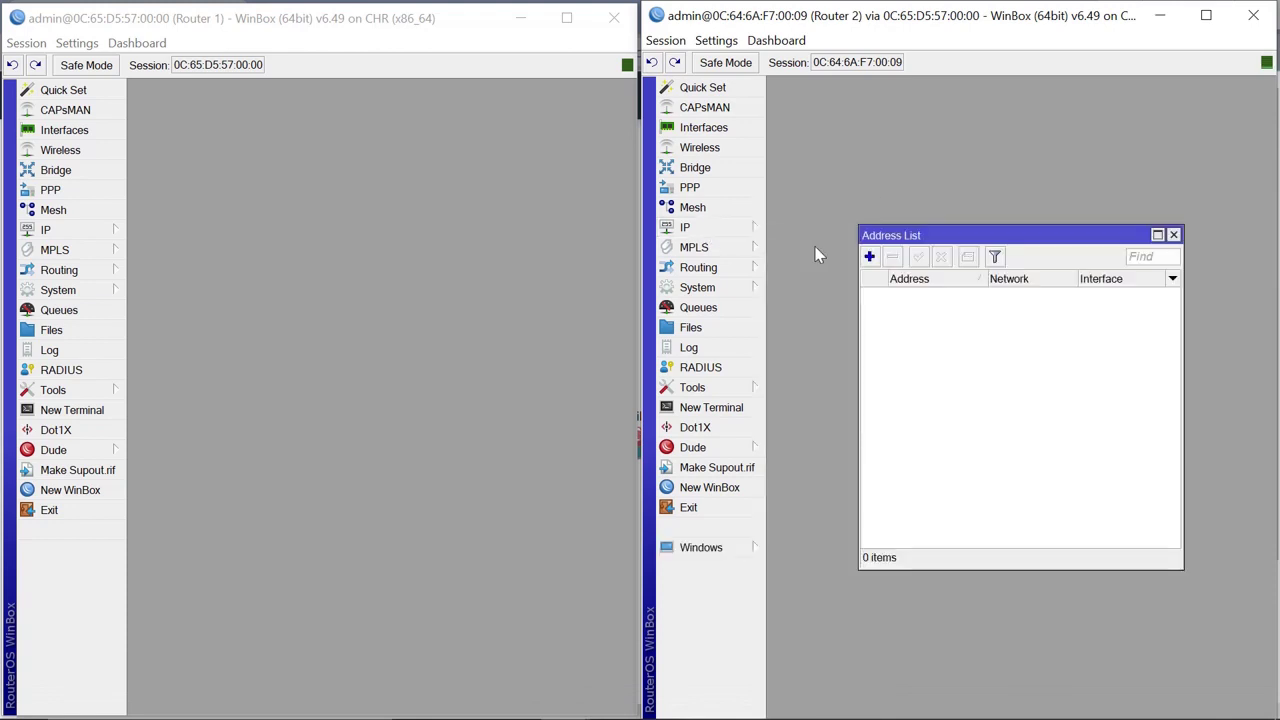
left_click(870, 258)
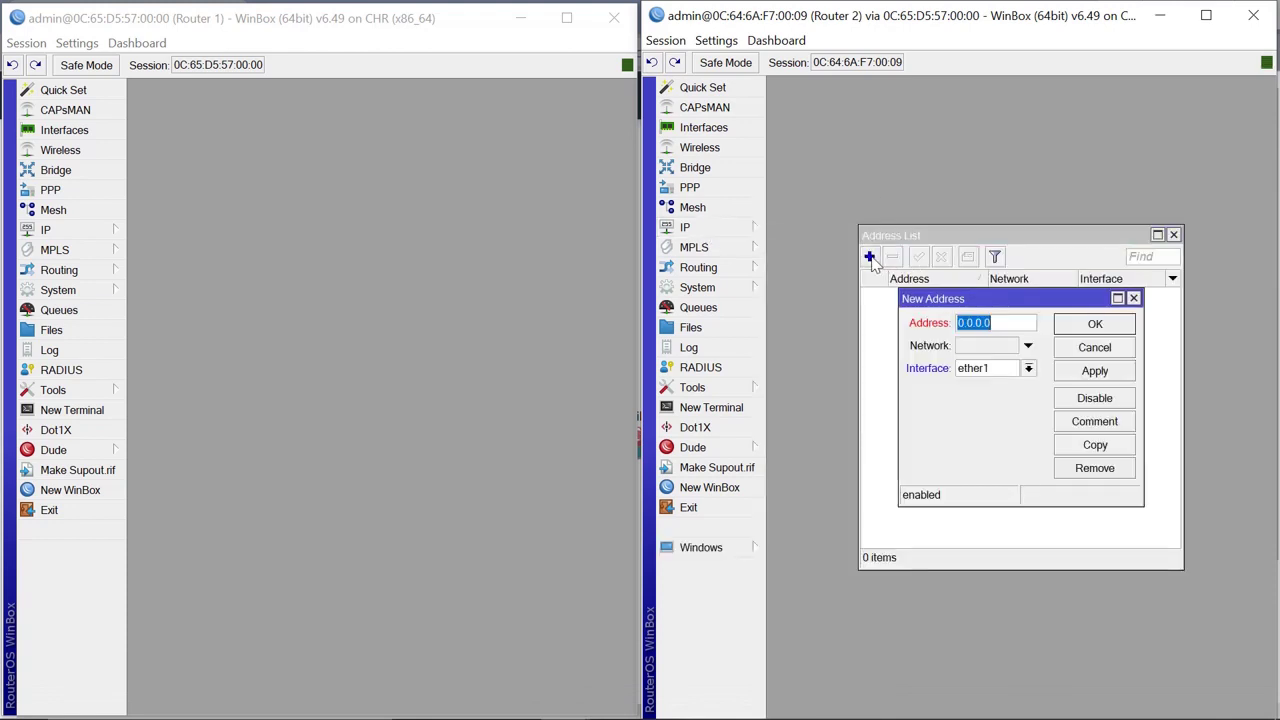
type("102.1")
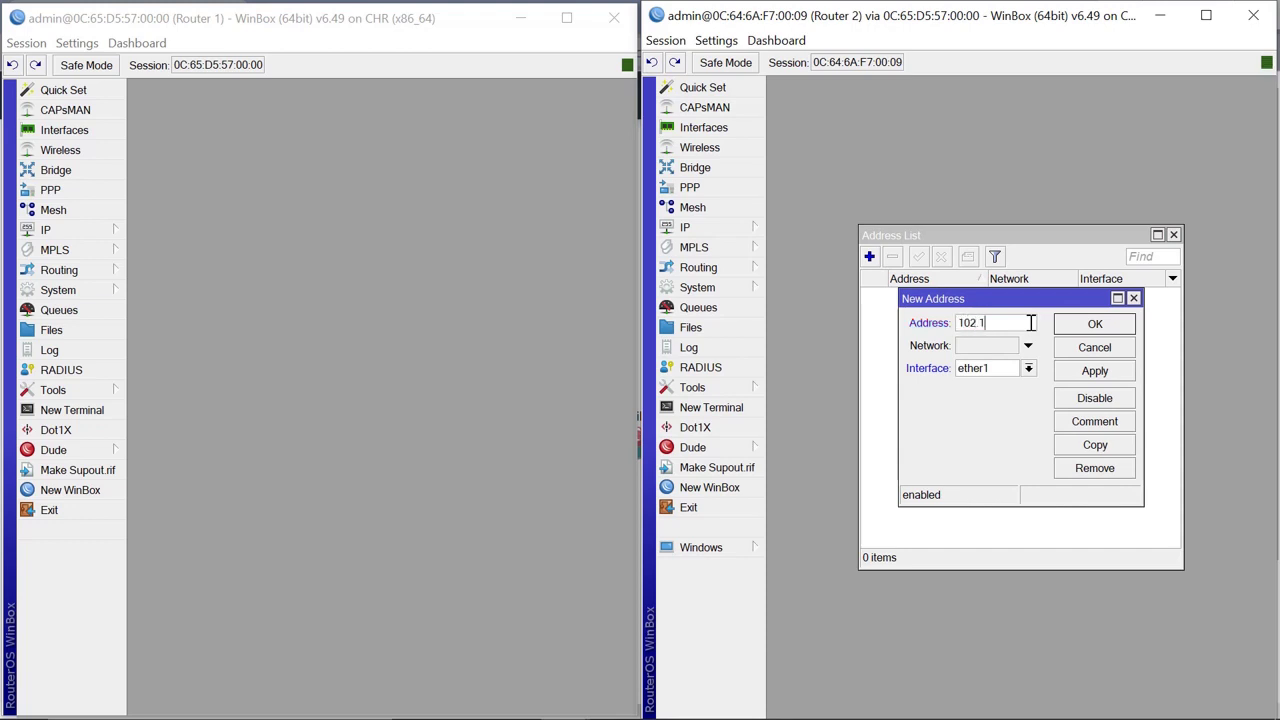
type("00.0.2/30")
left_click(1028, 368)
left_click(990, 400)
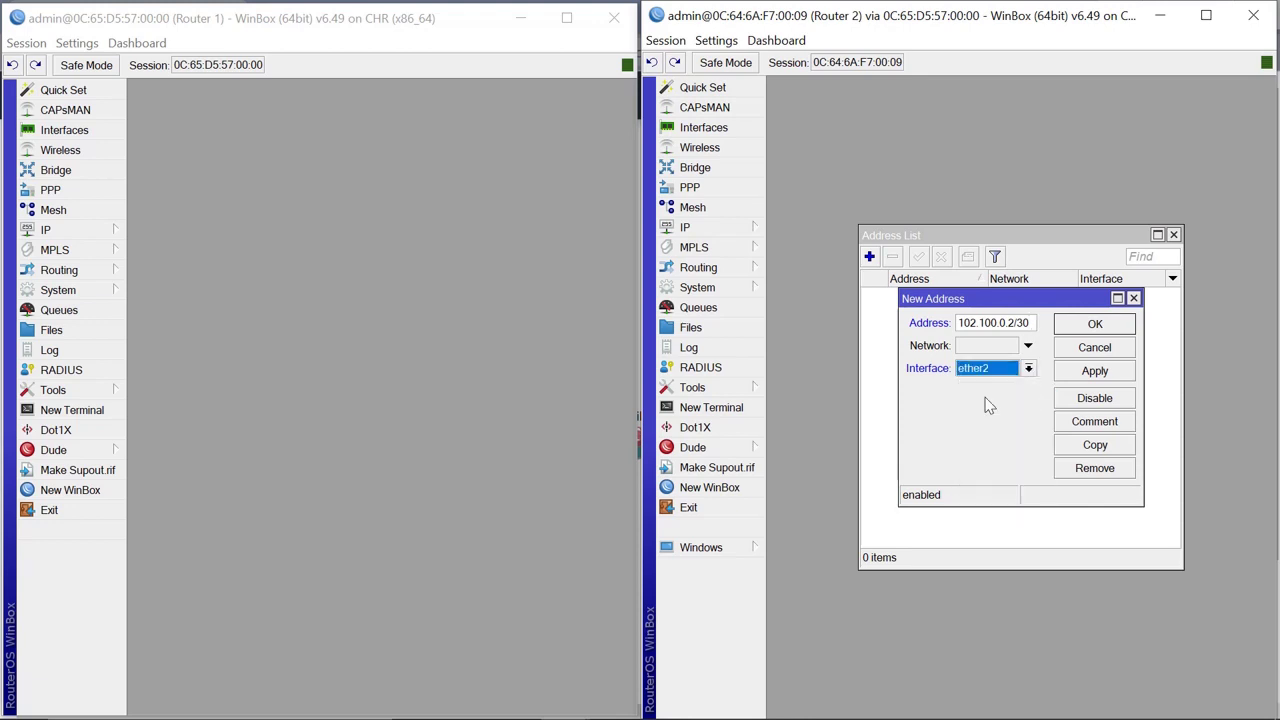
left_click(1094, 371)
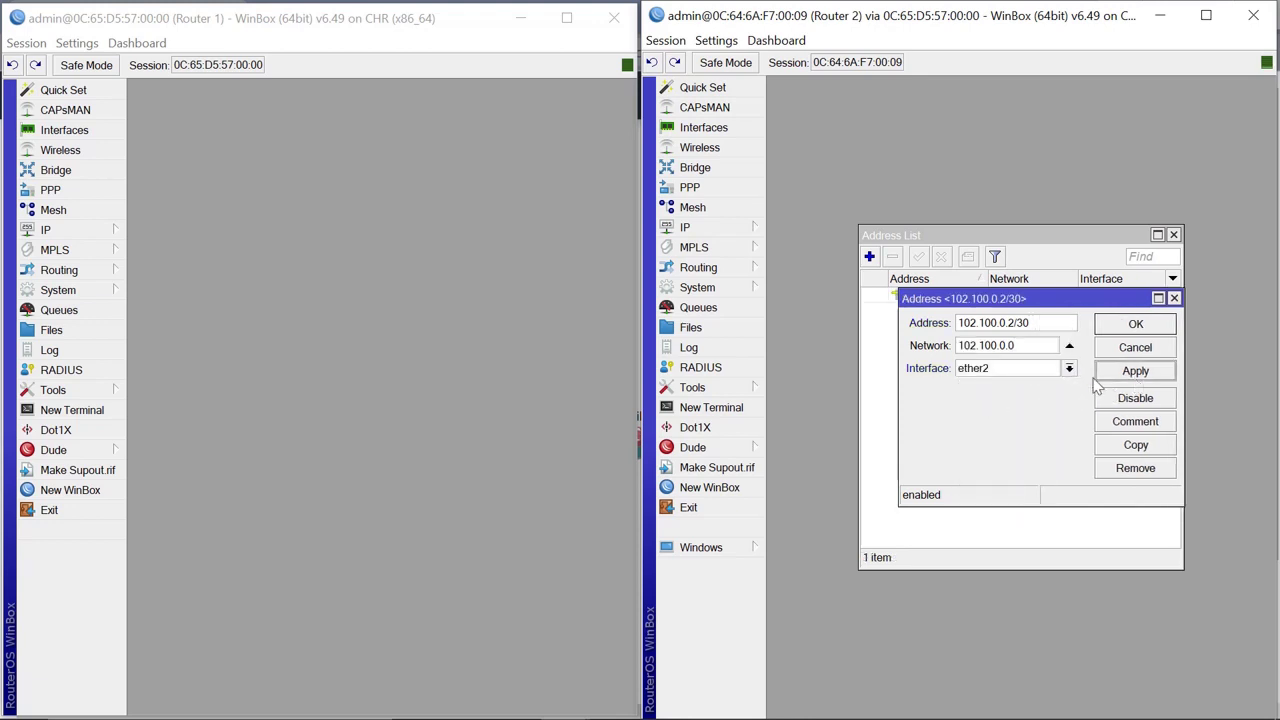
left_click(1138, 326)
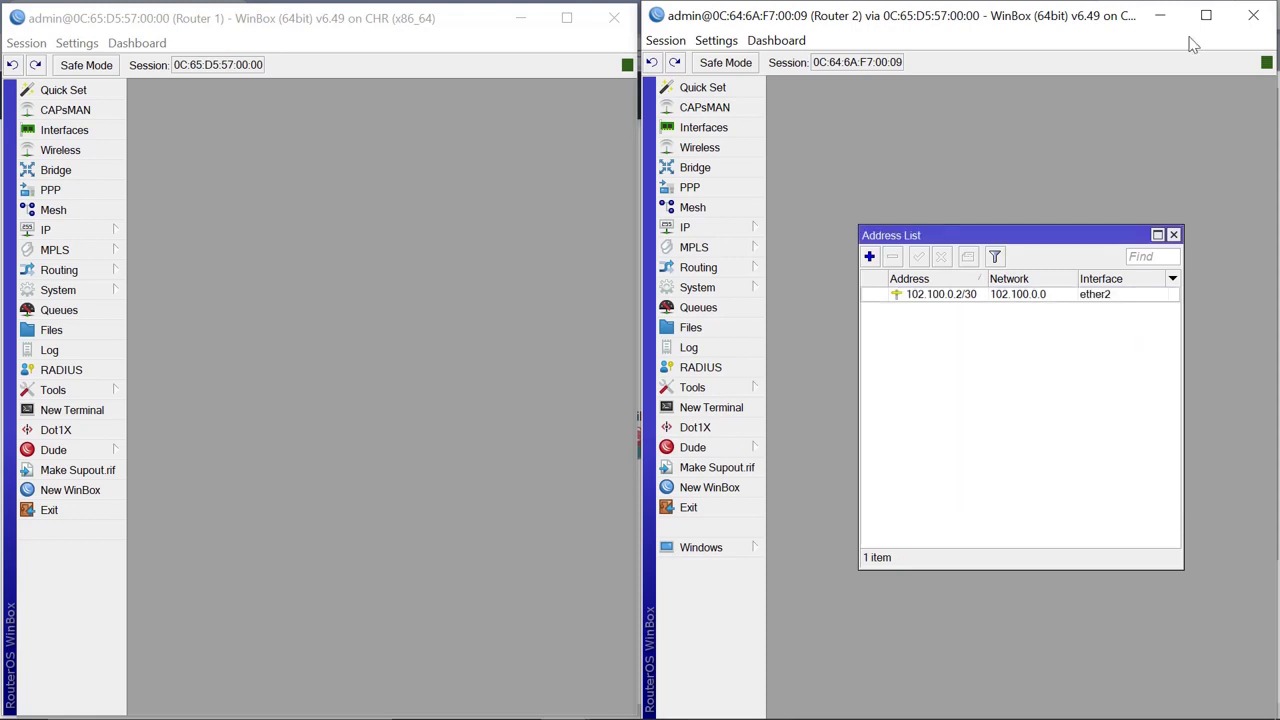
left_click(1162, 17)
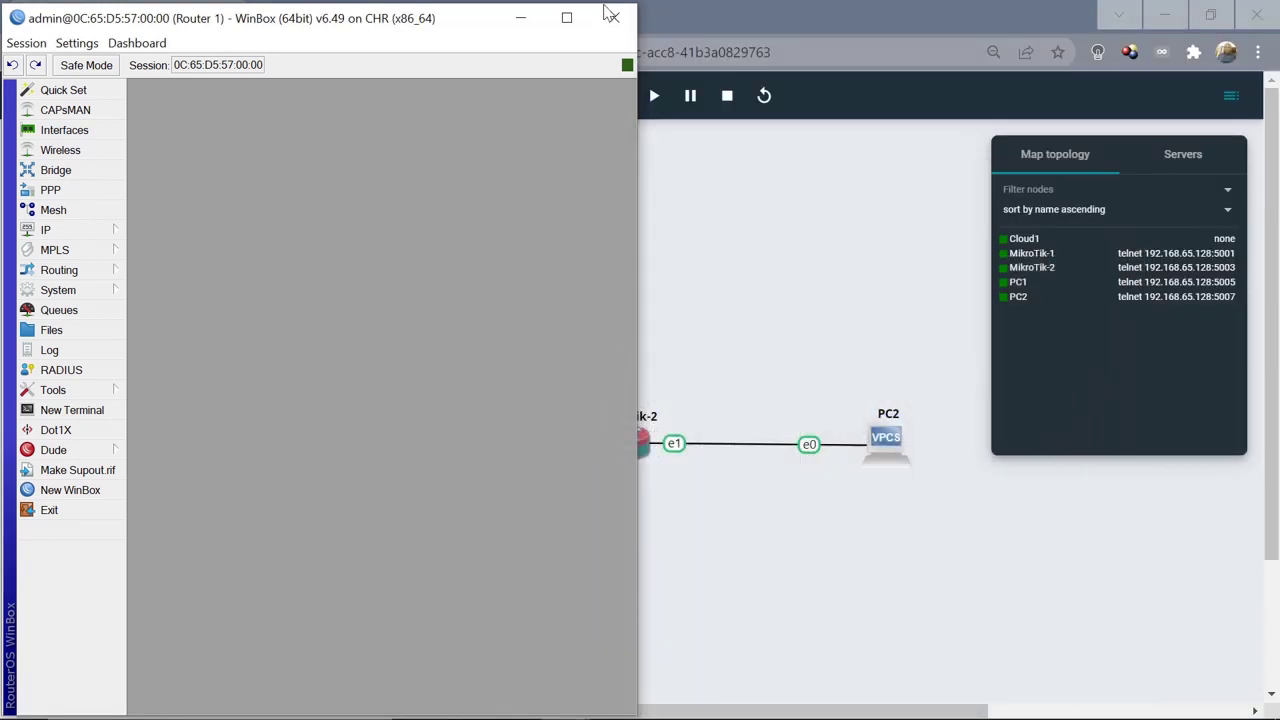
left_click(521, 18)
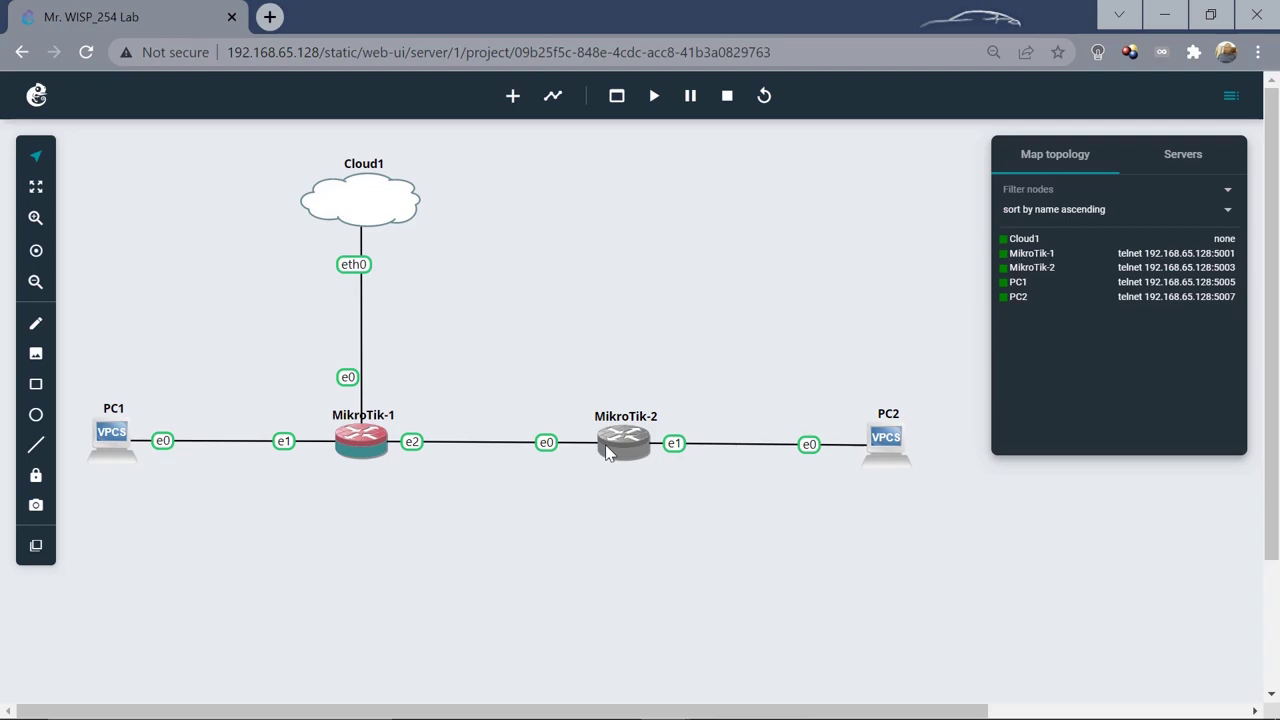
In Router 2's WinBox session, change the interface of address 102.100.0.2/30 to ether1 and close the address list.
mouse_move(568, 712)
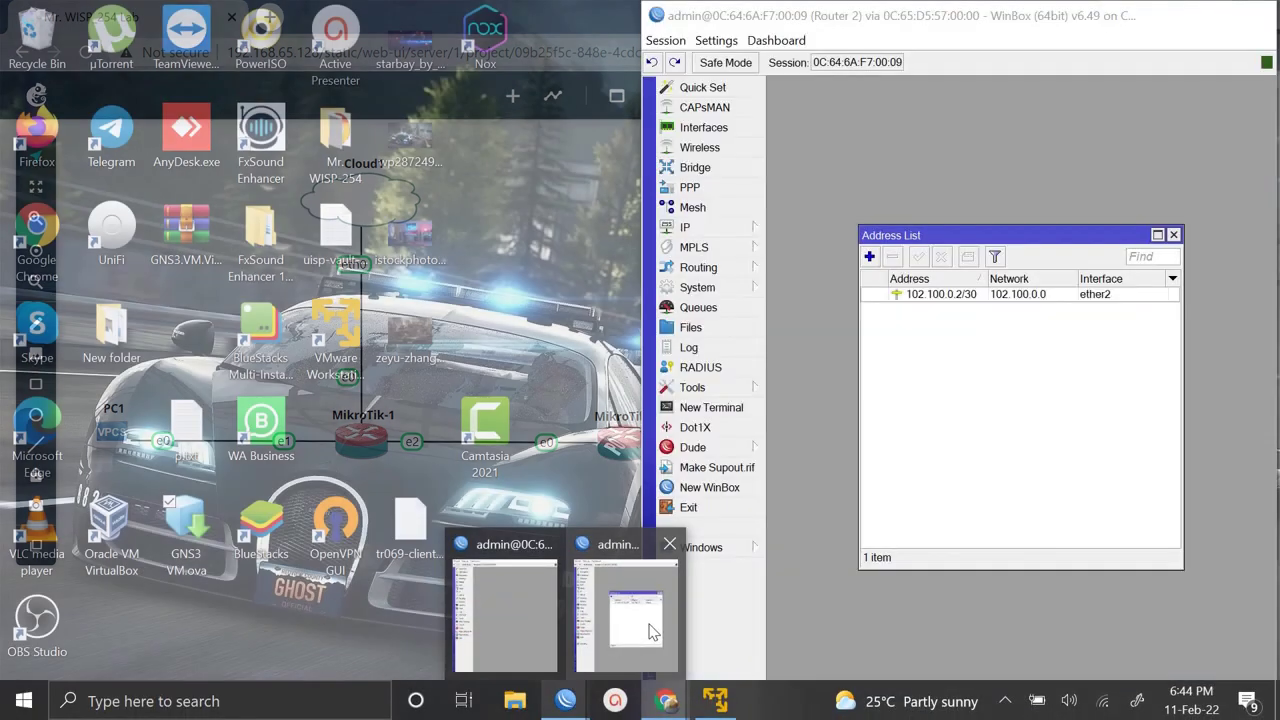
left_click(650, 625)
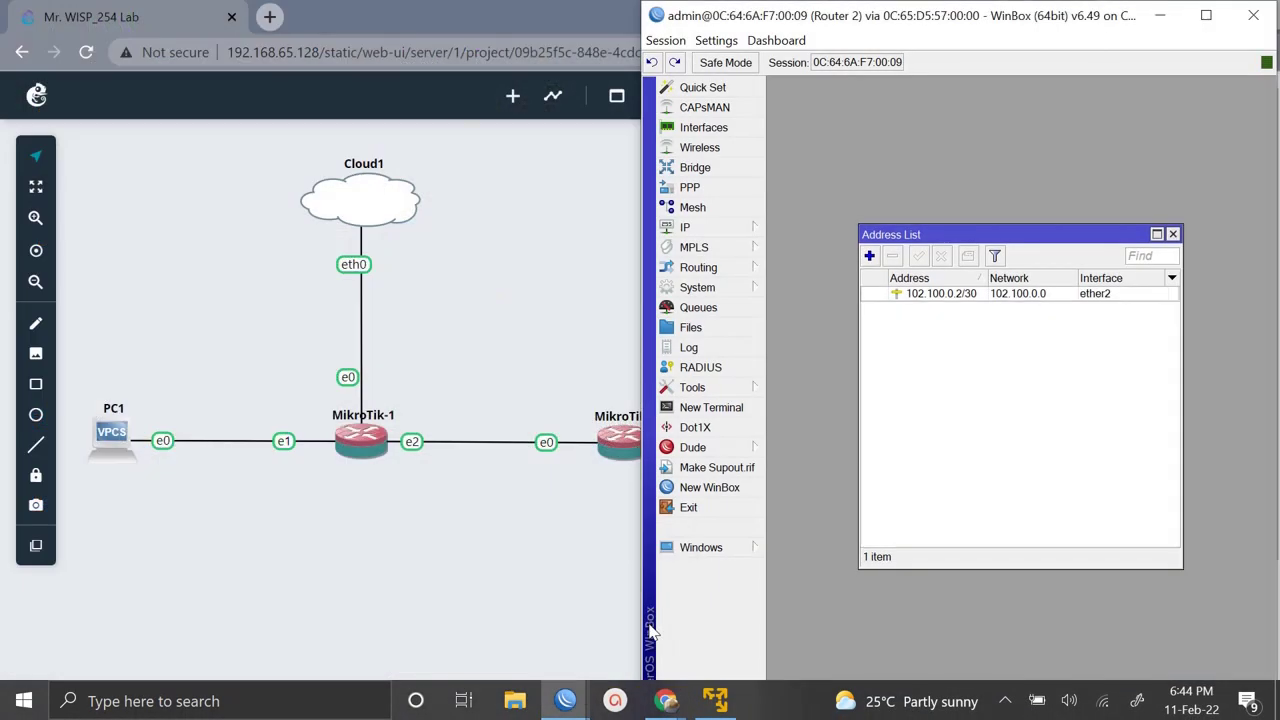
double_click(966, 293)
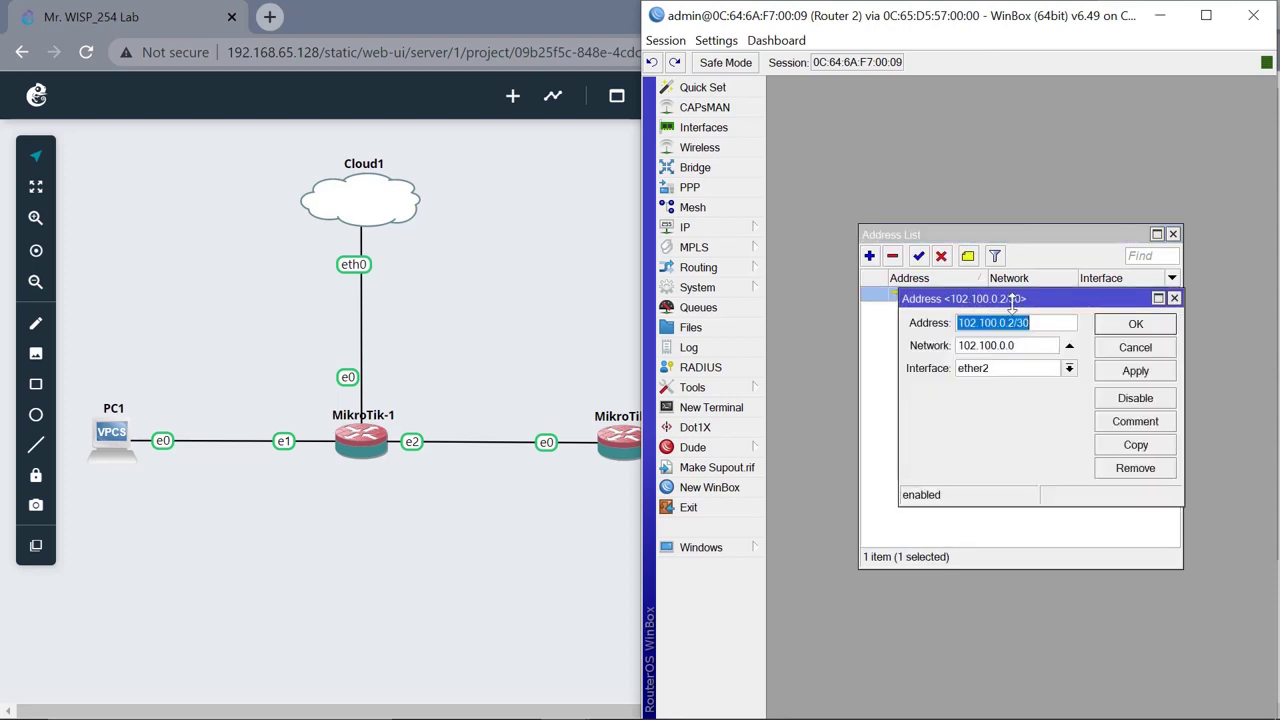
left_click(1069, 370)
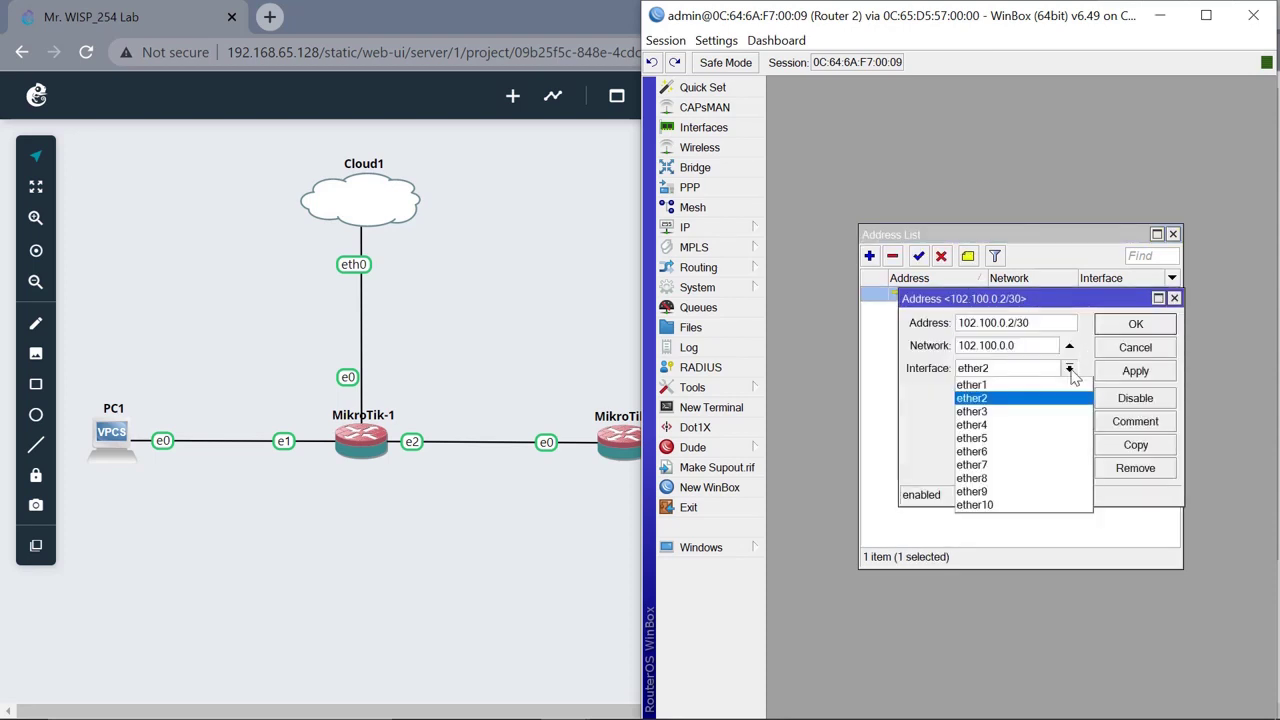
left_click(1015, 388)
left_click(1148, 328)
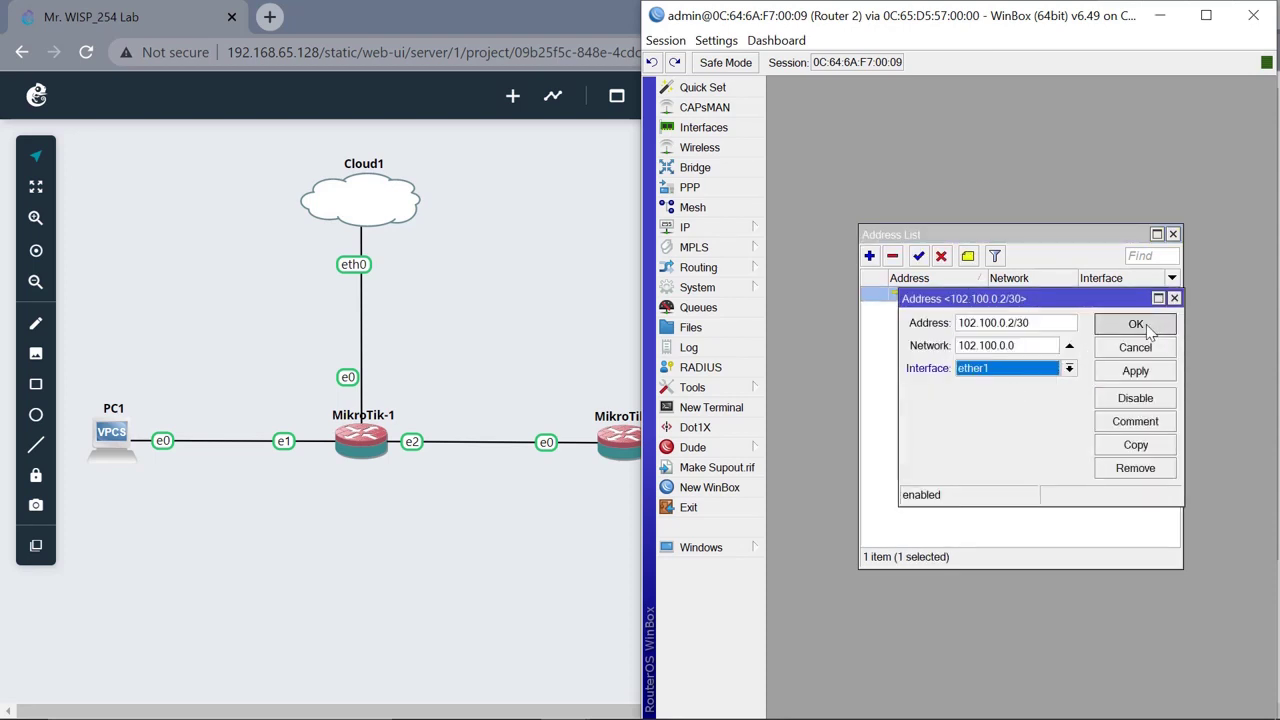
left_click(1173, 235)
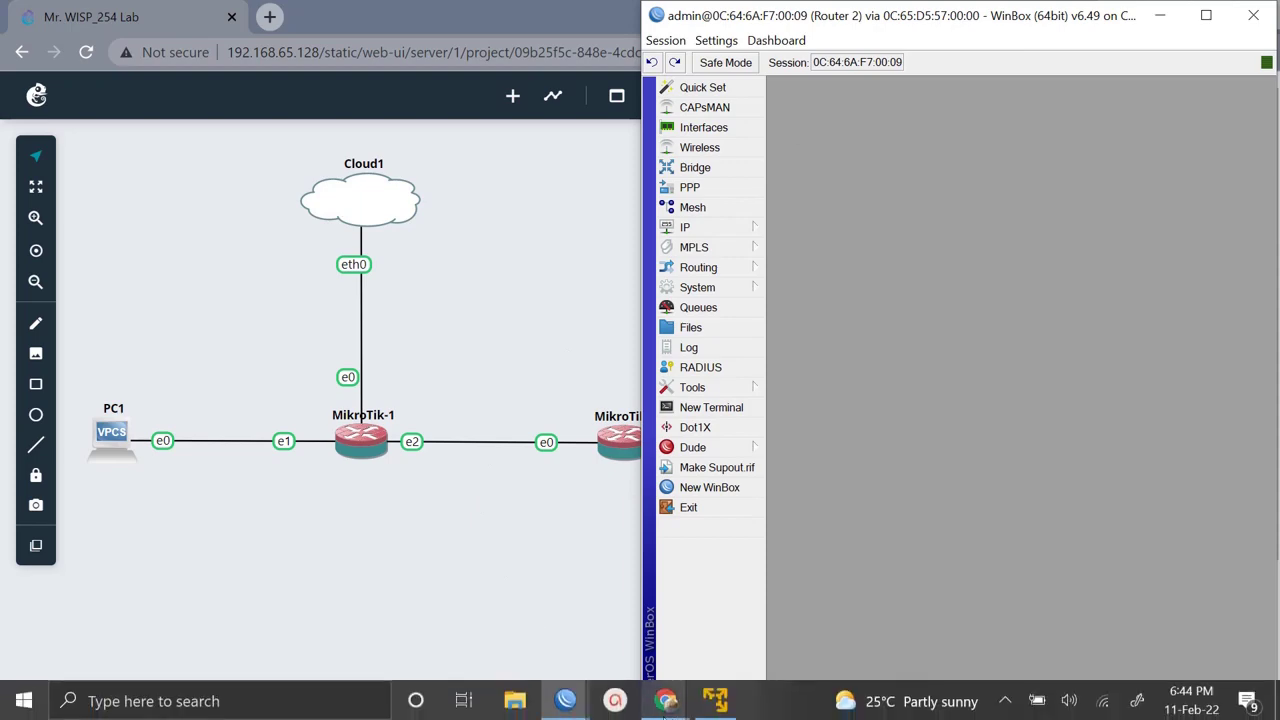
Bring Router 1's WinBox session up beside Router 2's and check the link address in Router 2's address list.
mouse_move(566, 703)
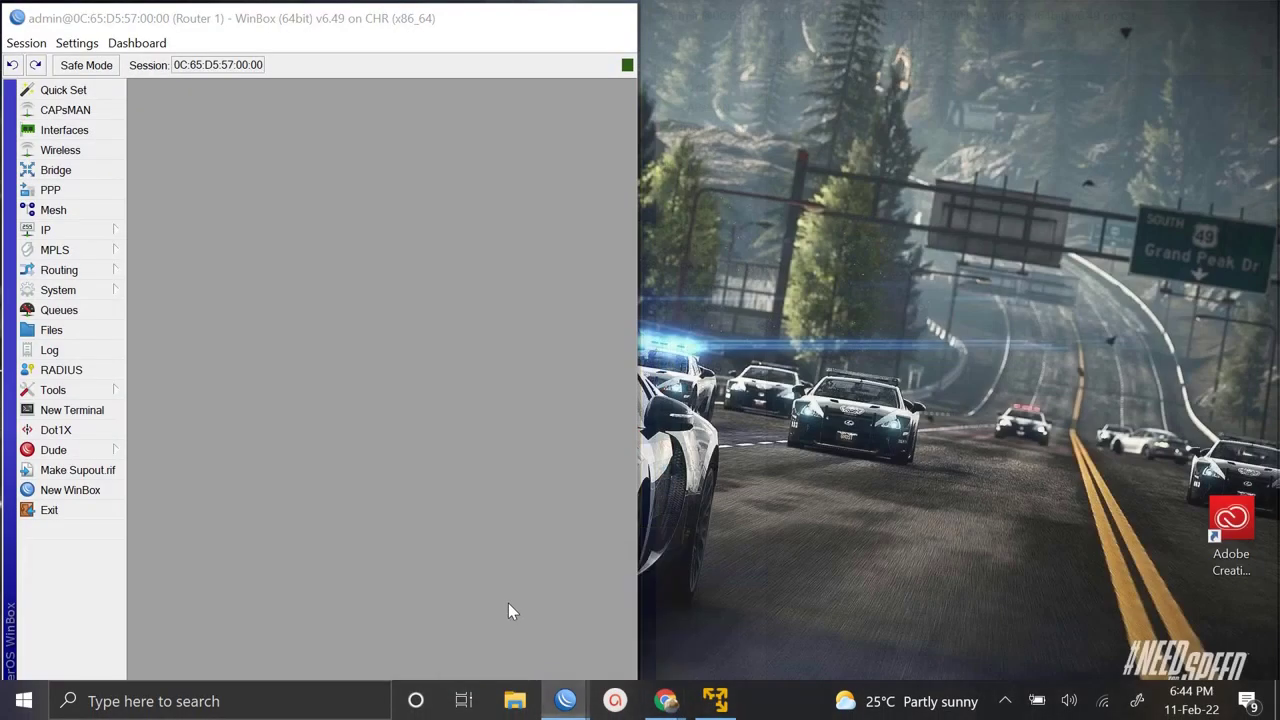
left_click(508, 604)
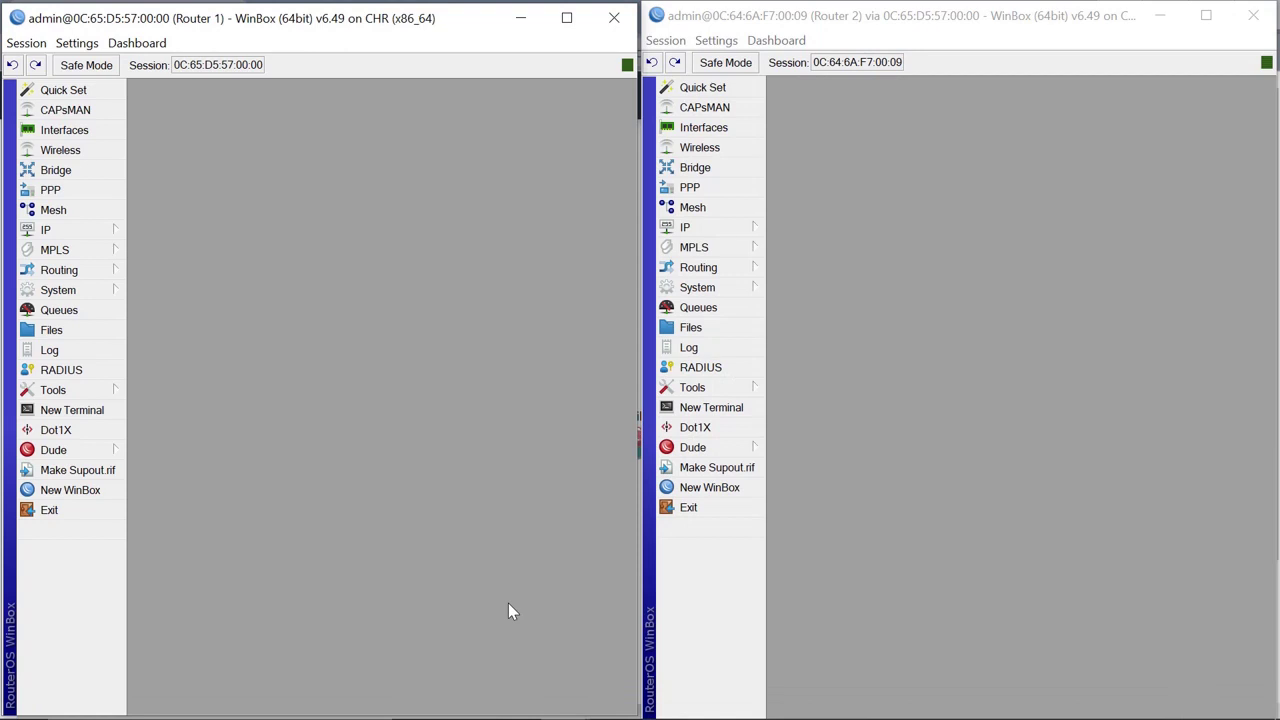
left_click(703, 226)
left_click(830, 250)
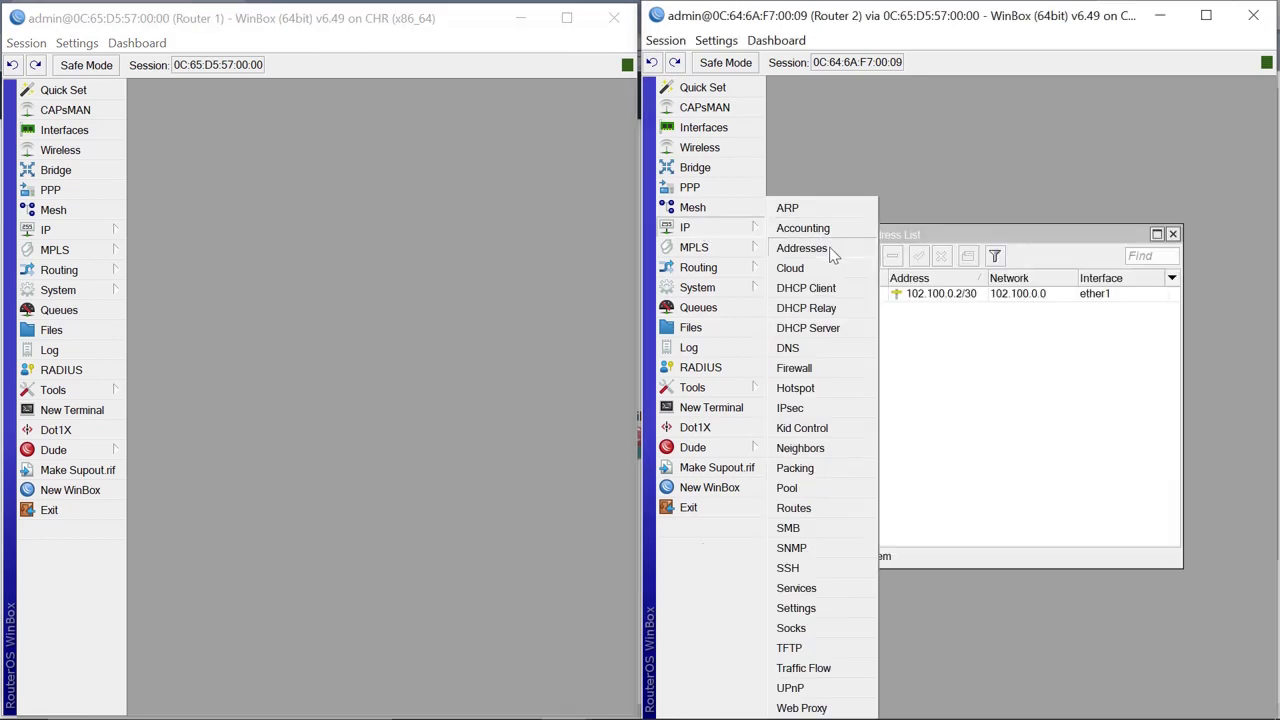
left_click(952, 296)
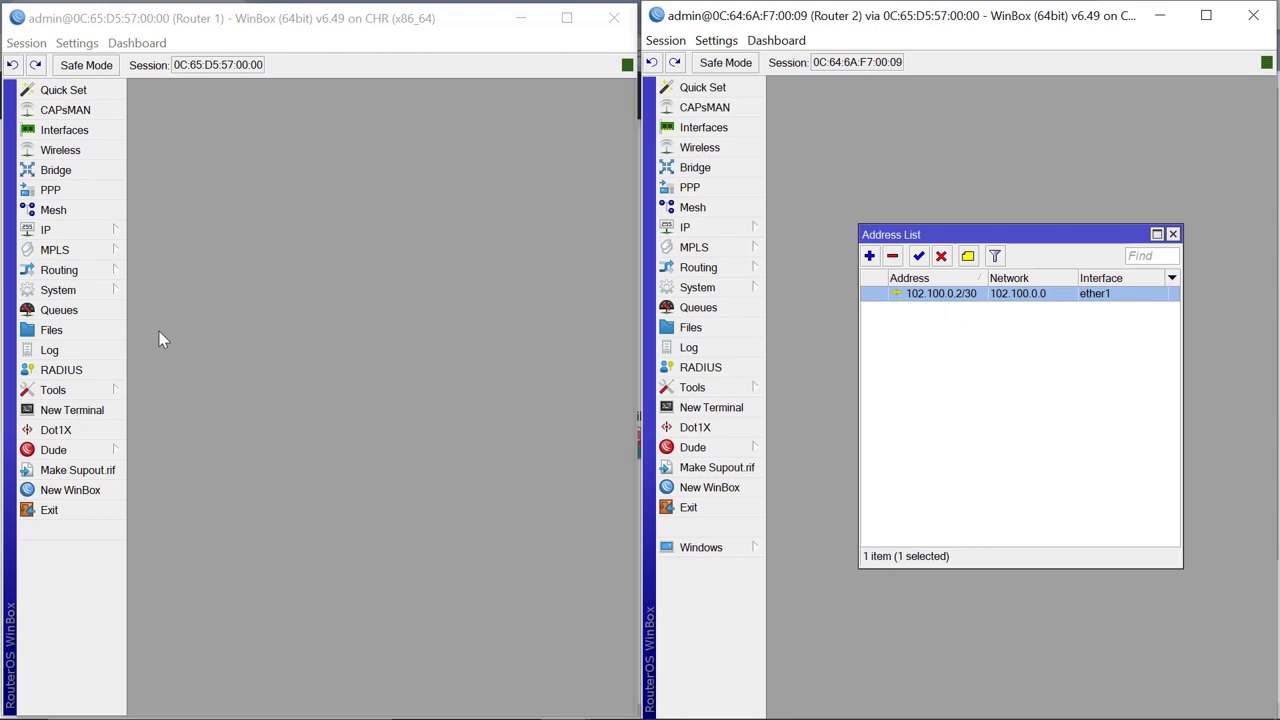
From Router 1, ping 102.100.0.2 to test the link to Router 2, and close the Ping tool.
left_click(77, 390)
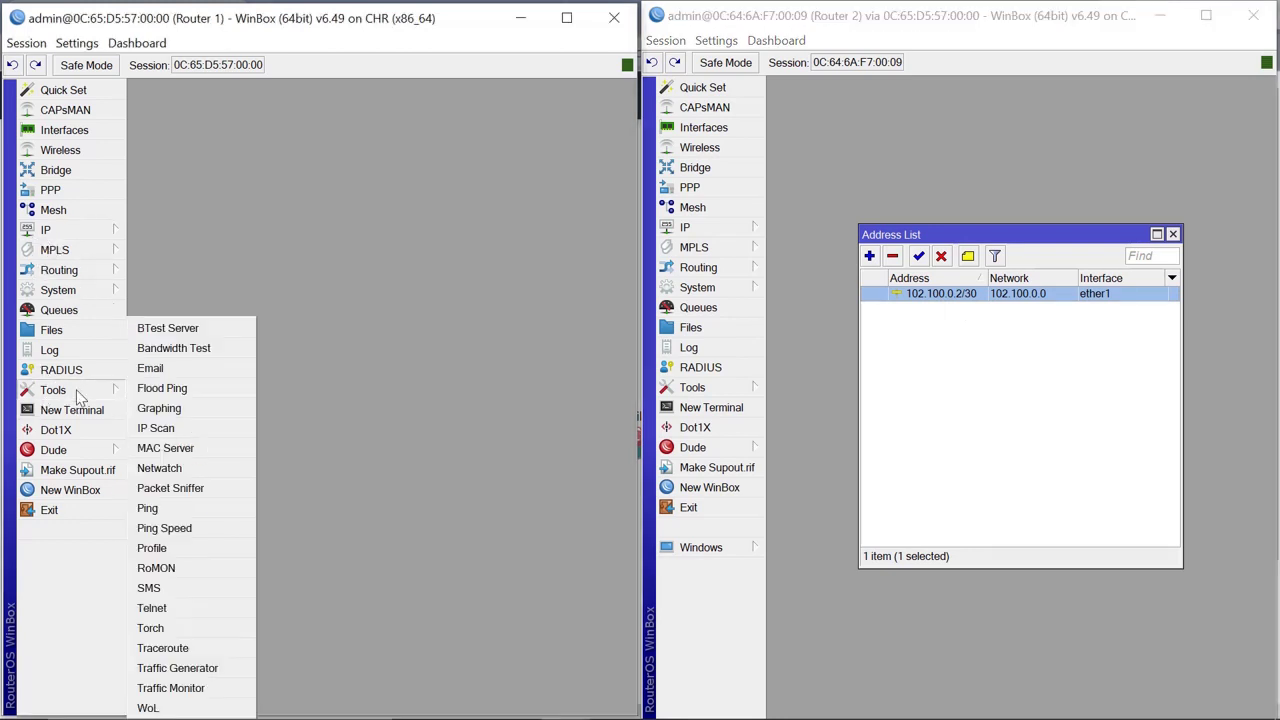
left_click(170, 510)
type("102.100.0.2")
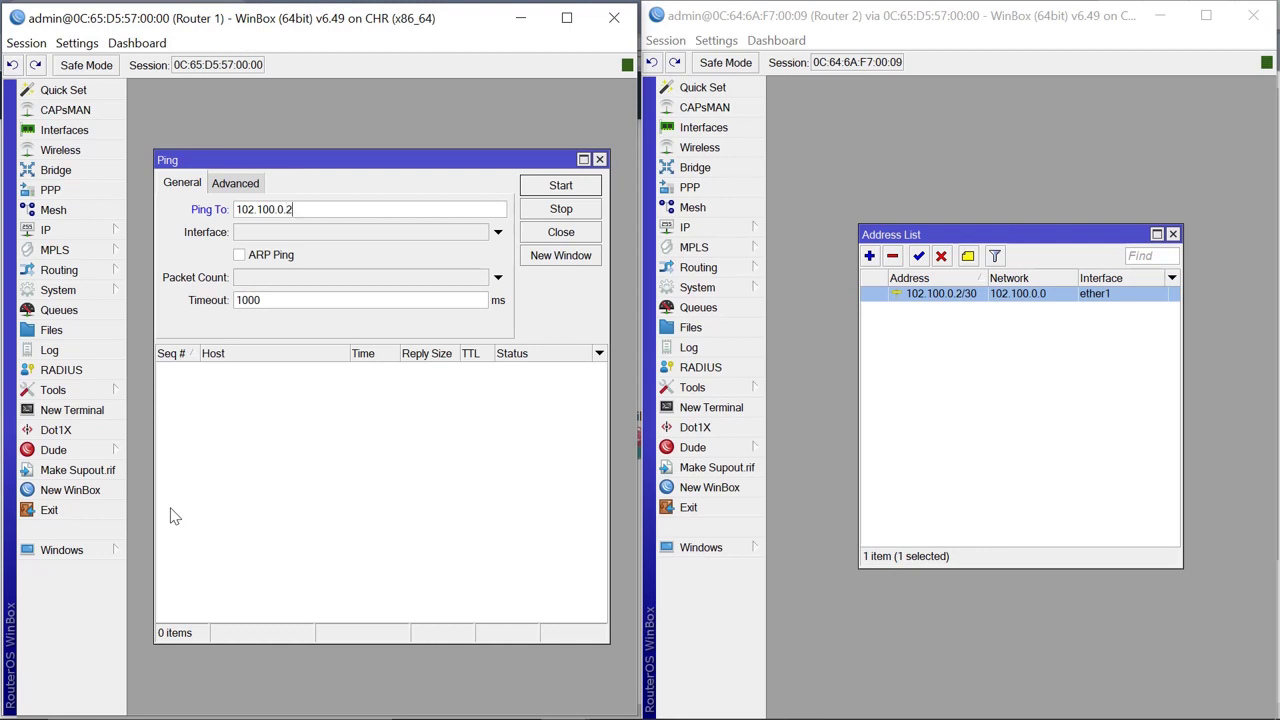
left_click(550, 188)
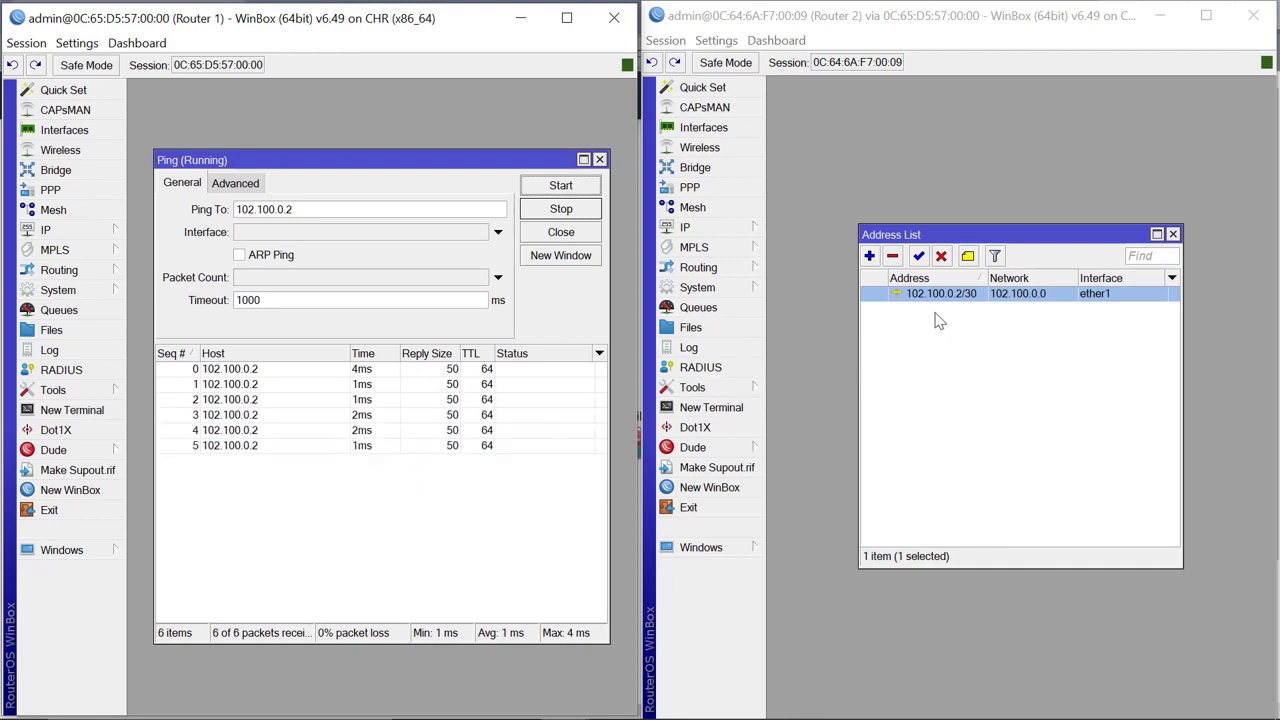
left_click(600, 160)
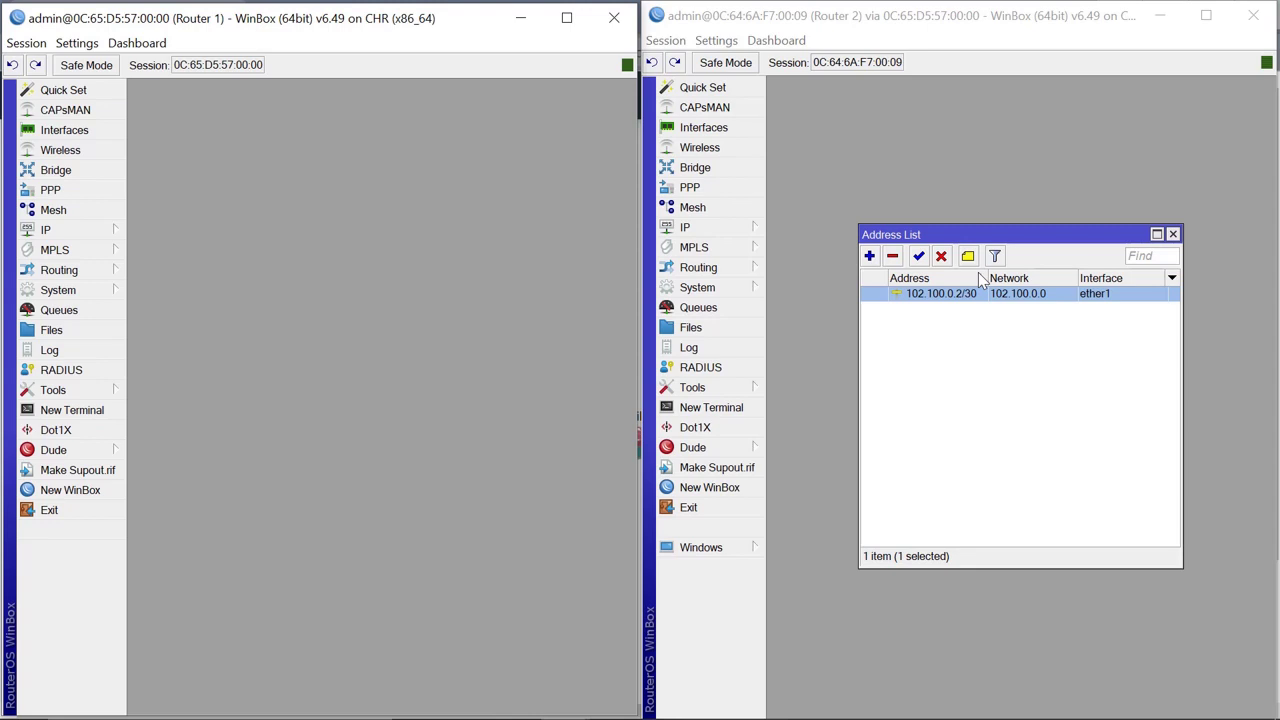
After a look at the topology, add the IP address 172.17.5.1/24 on interface ether2 in Router 1's session.
left_click(521, 20)
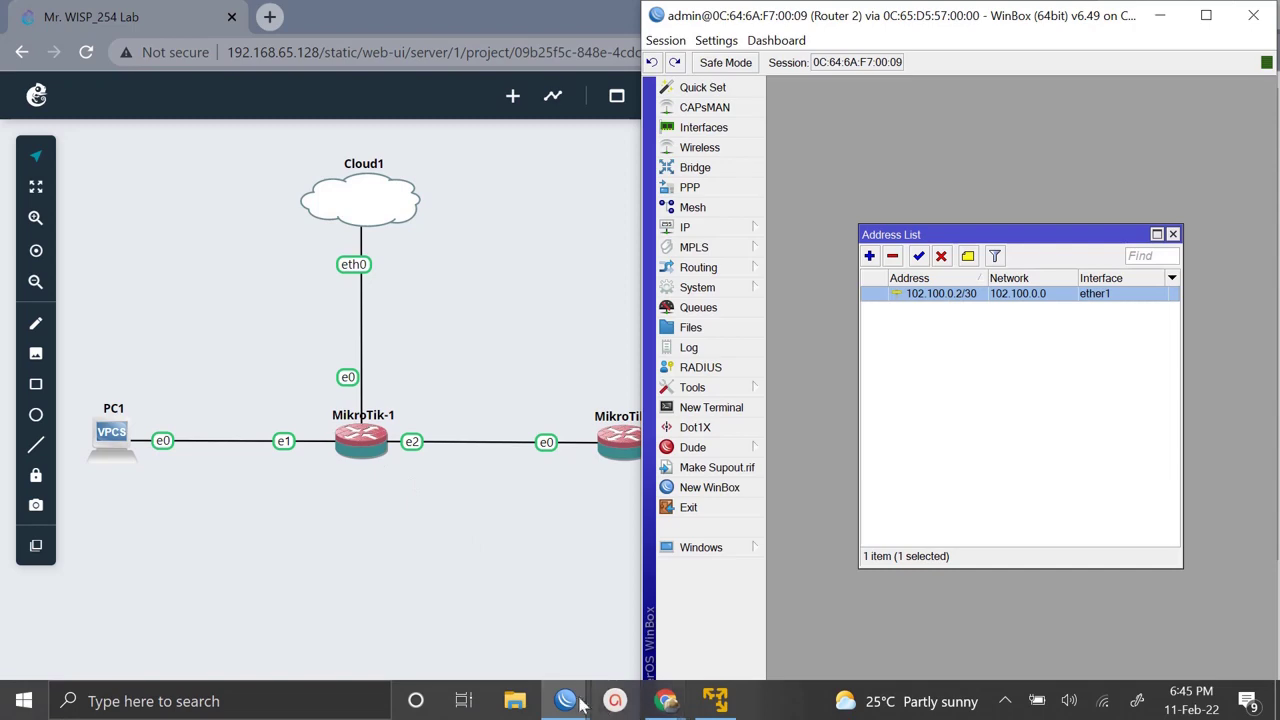
mouse_move(563, 703)
left_click(514, 608)
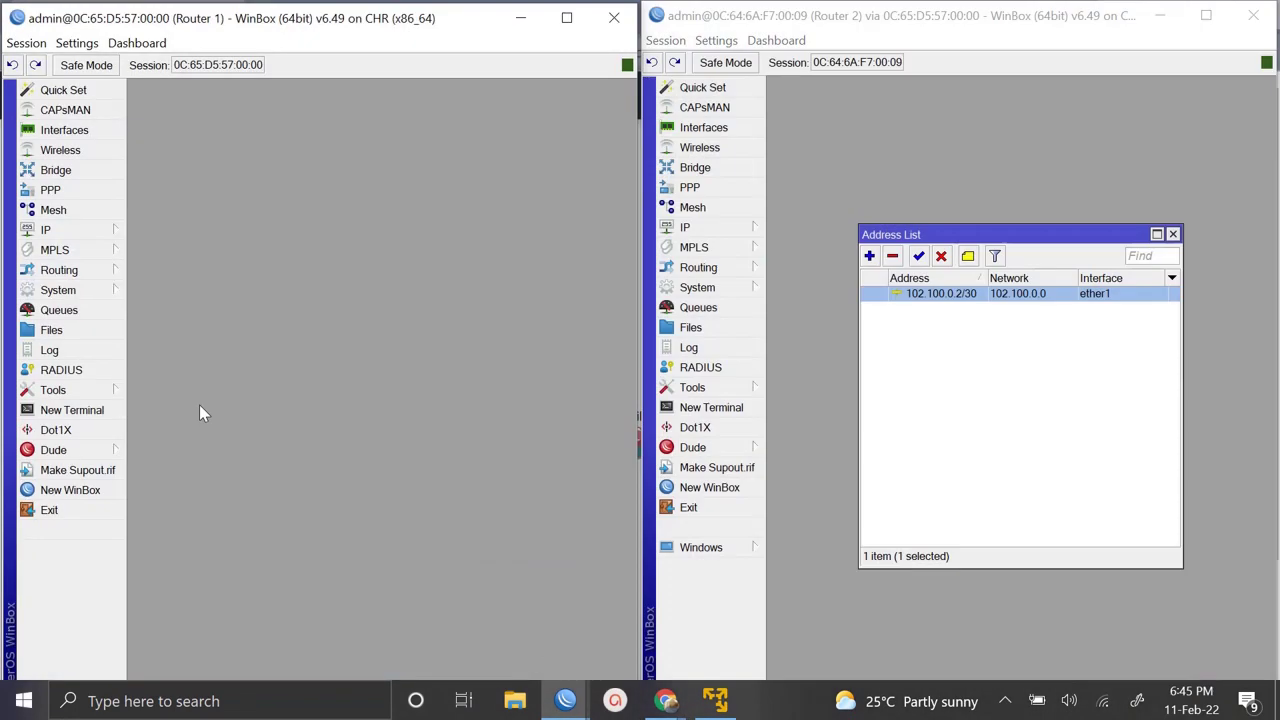
left_click(58, 231)
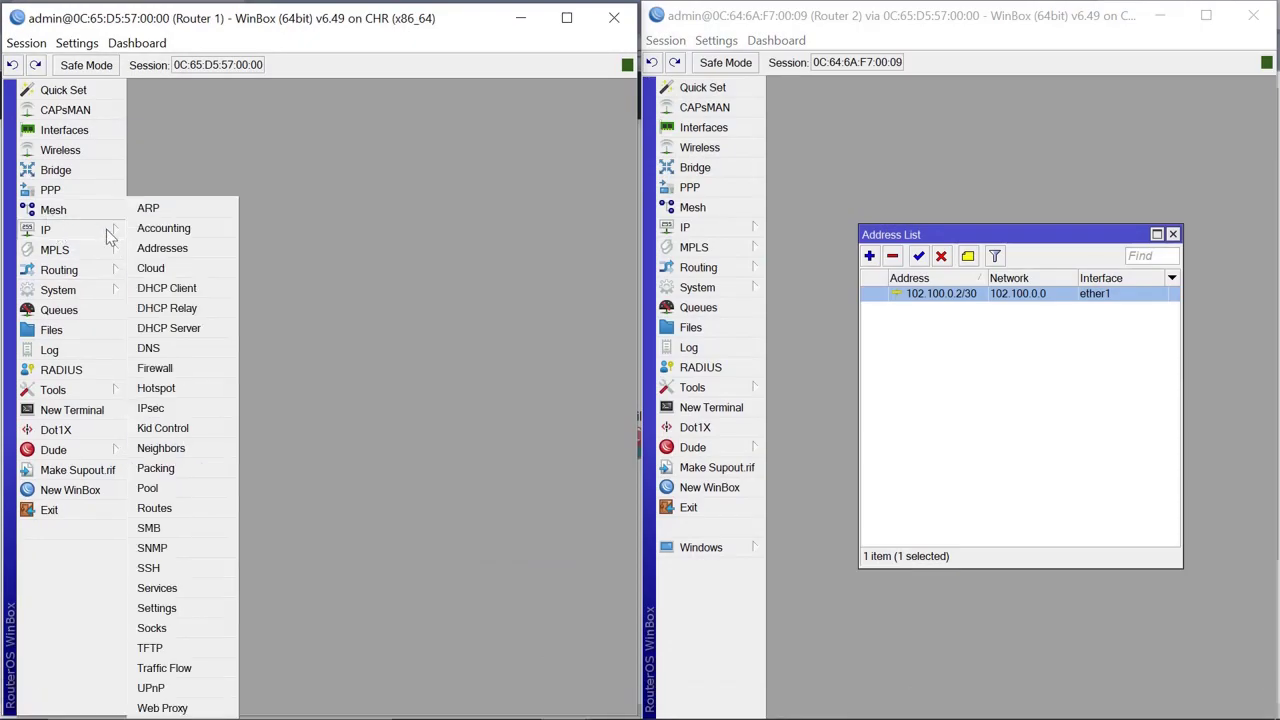
left_click(165, 249)
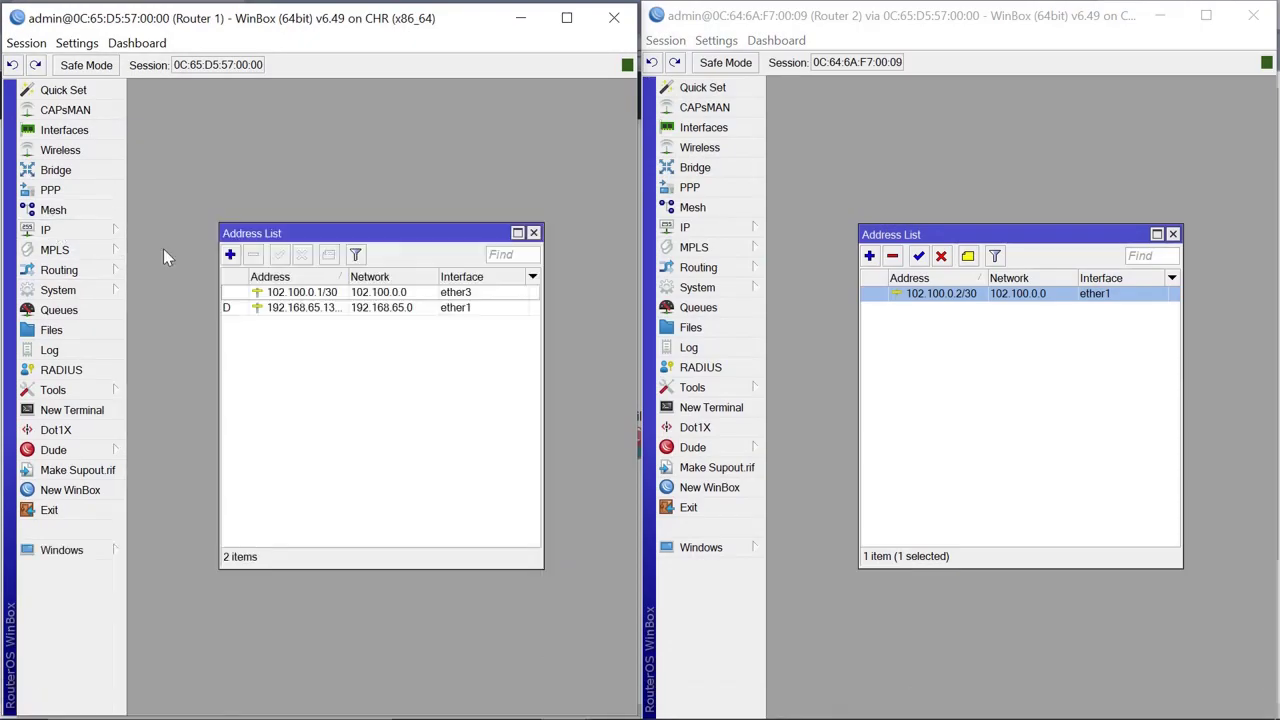
left_click(230, 255)
type("172.17")
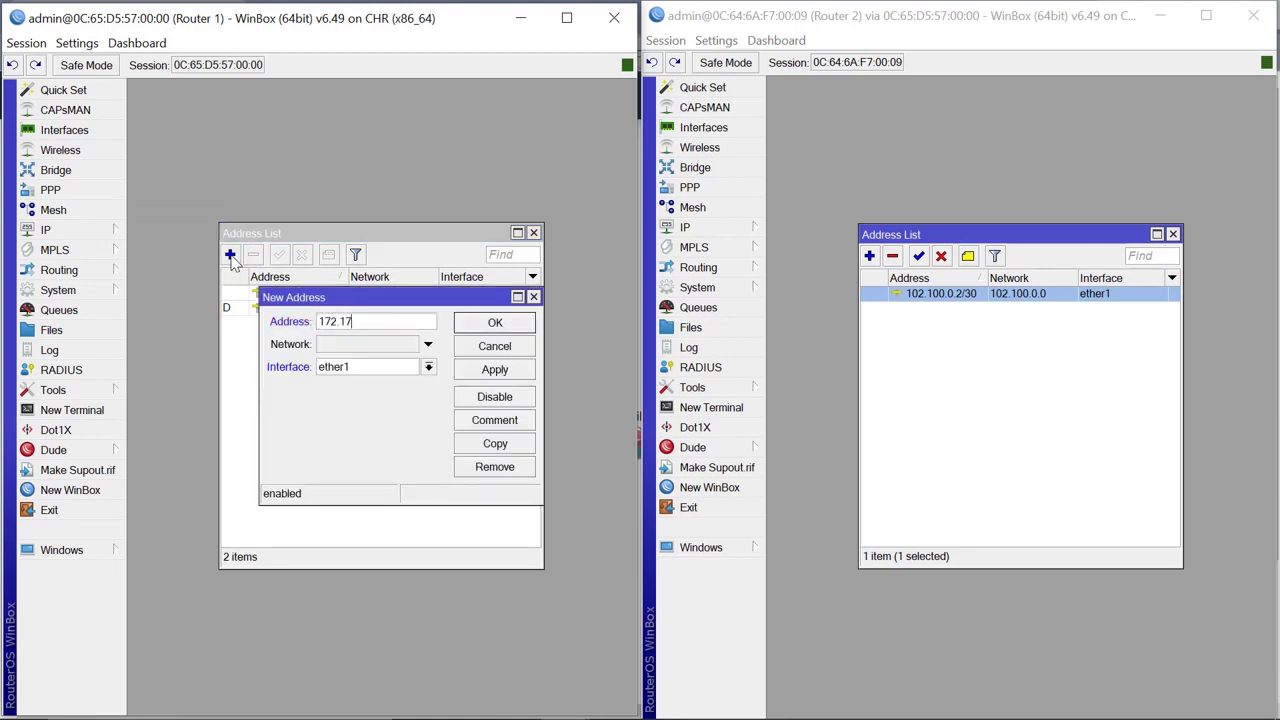
type(".5.1/24")
left_click(428, 367)
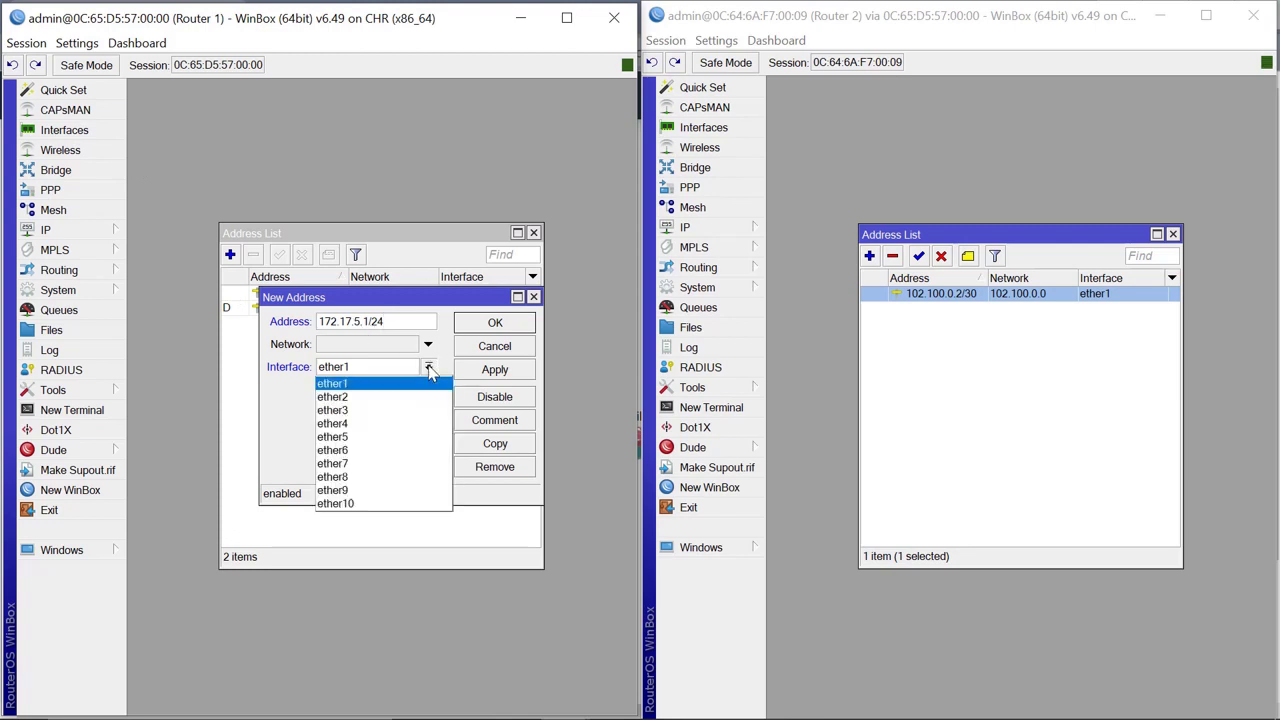
left_click(385, 400)
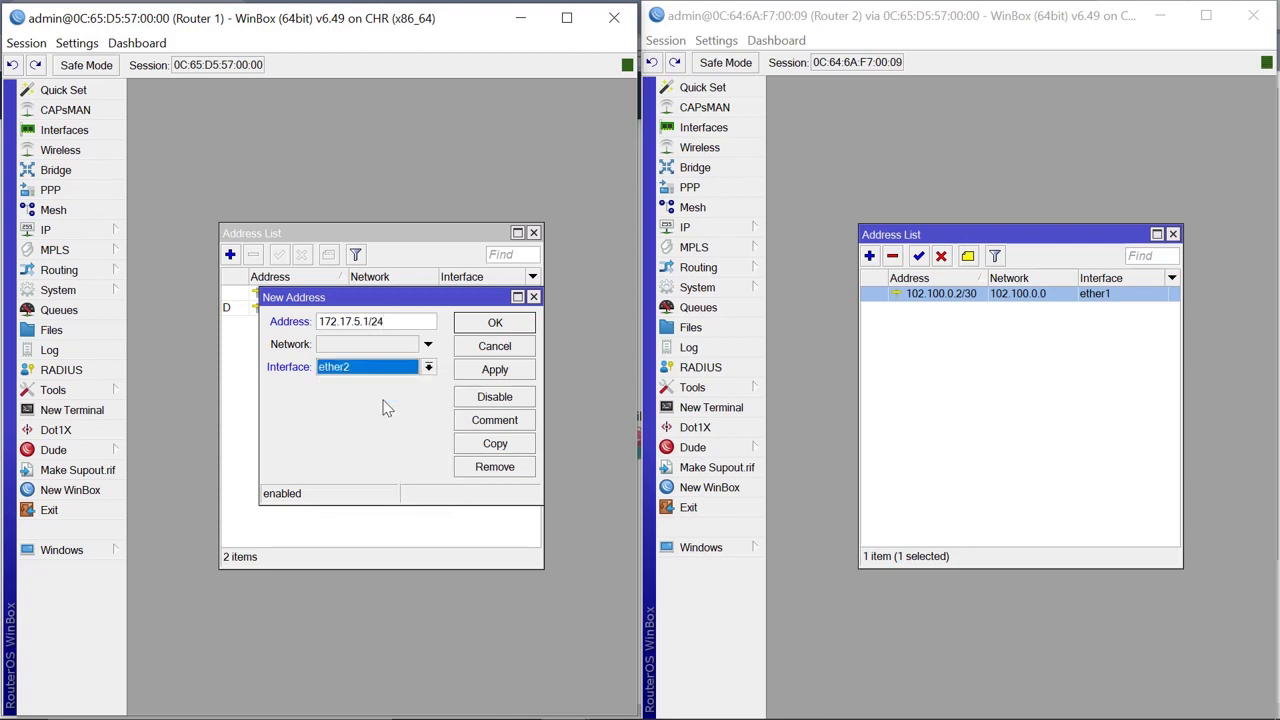
left_click(505, 375)
left_click(489, 327)
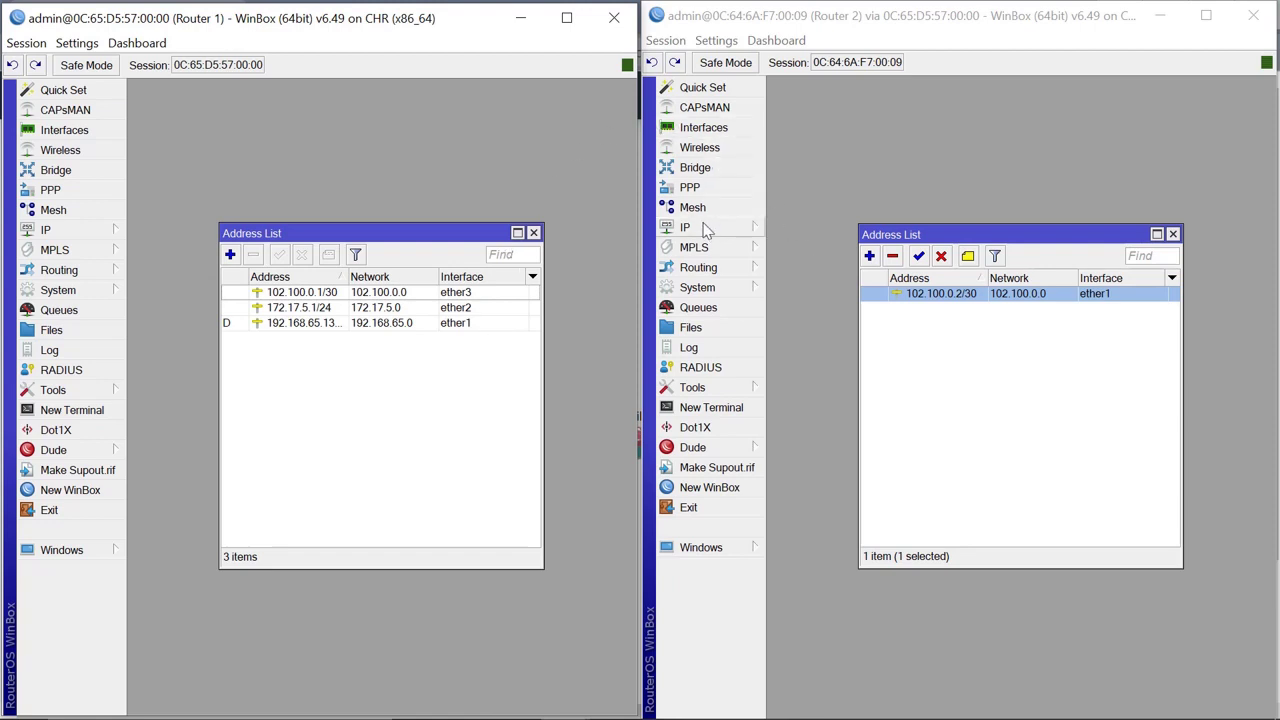
In Router 2's session, add the IP address 10.10.10.1/24 on interface ether2, checking the PC2 link in the GNS3 topology.
left_click(869, 256)
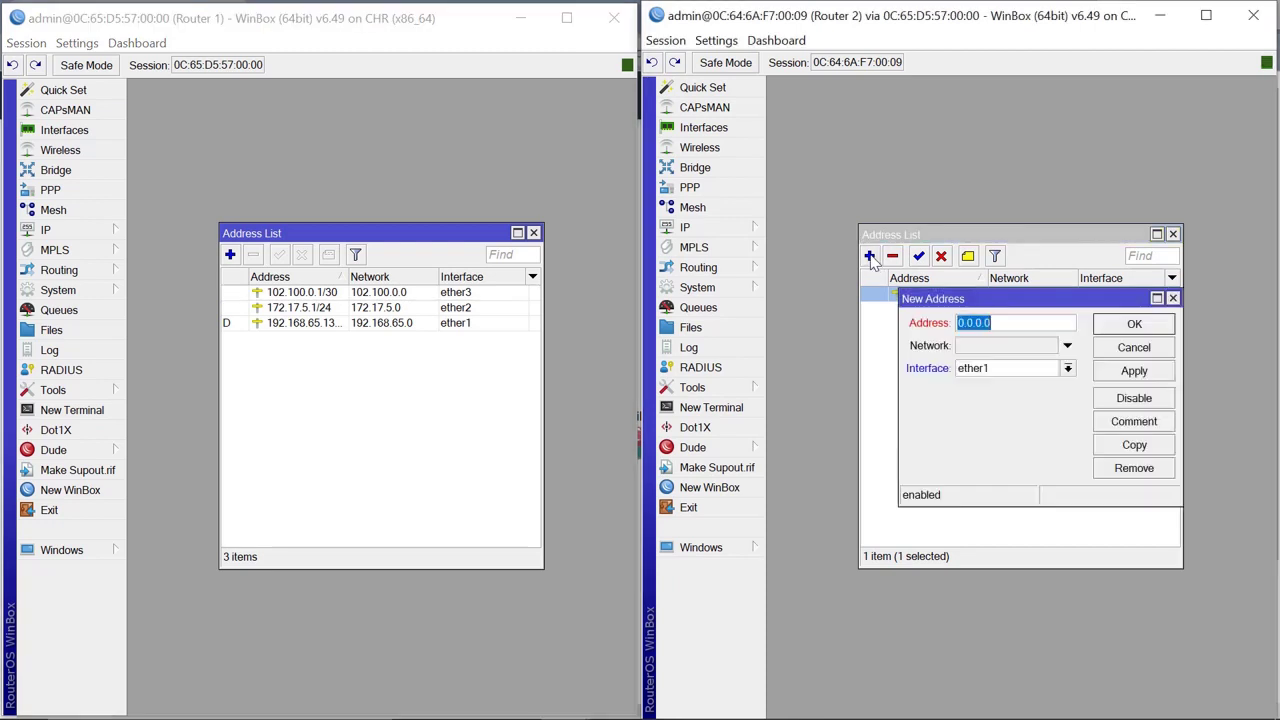
left_click(1163, 17)
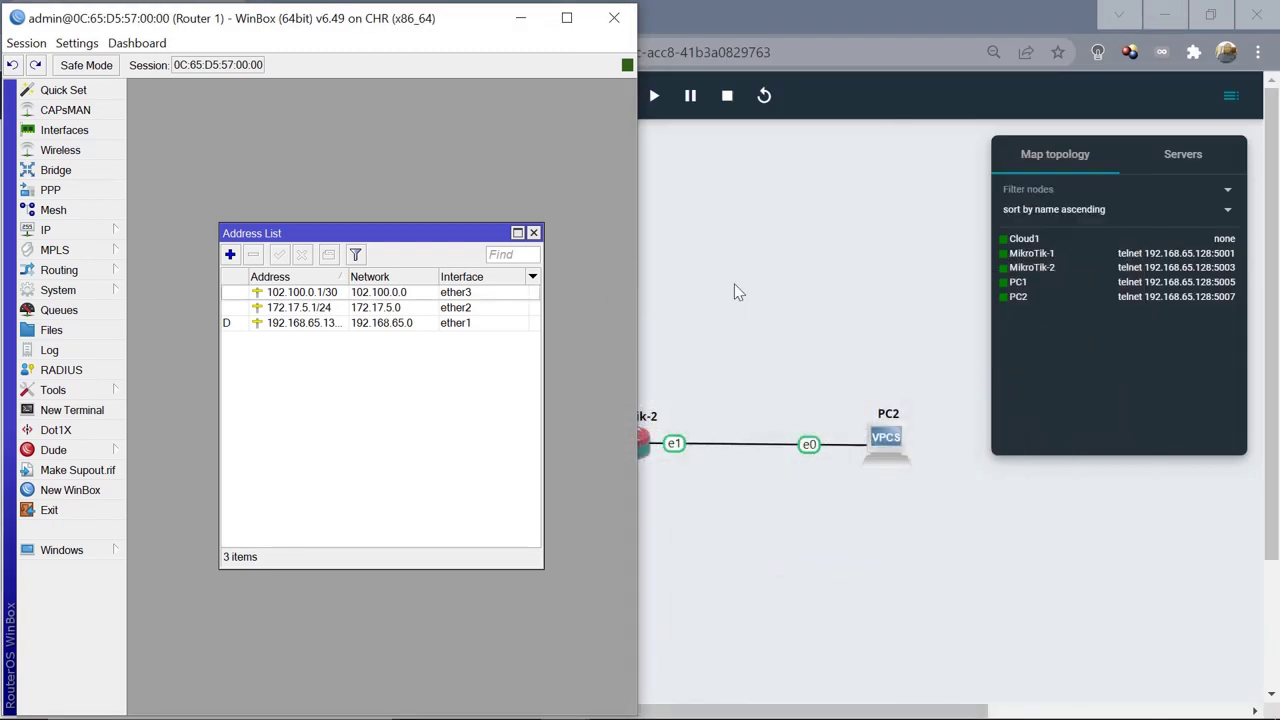
left_click(520, 17)
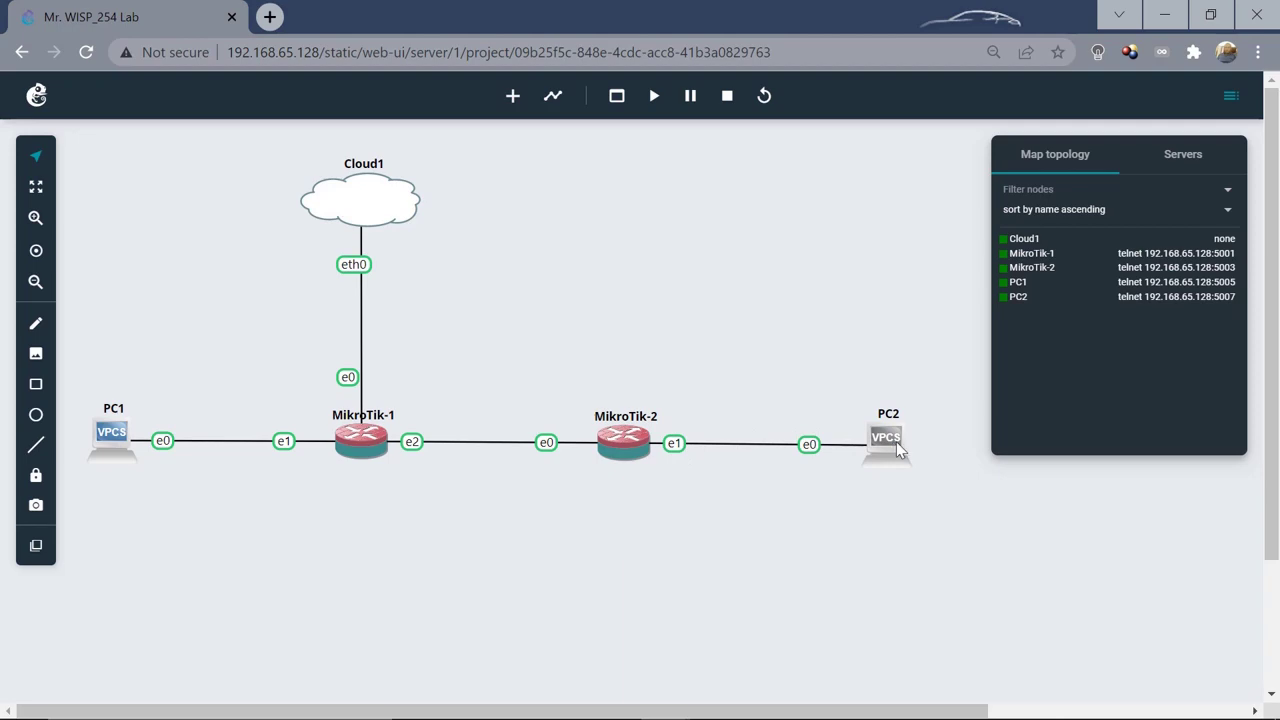
mouse_move(562, 712)
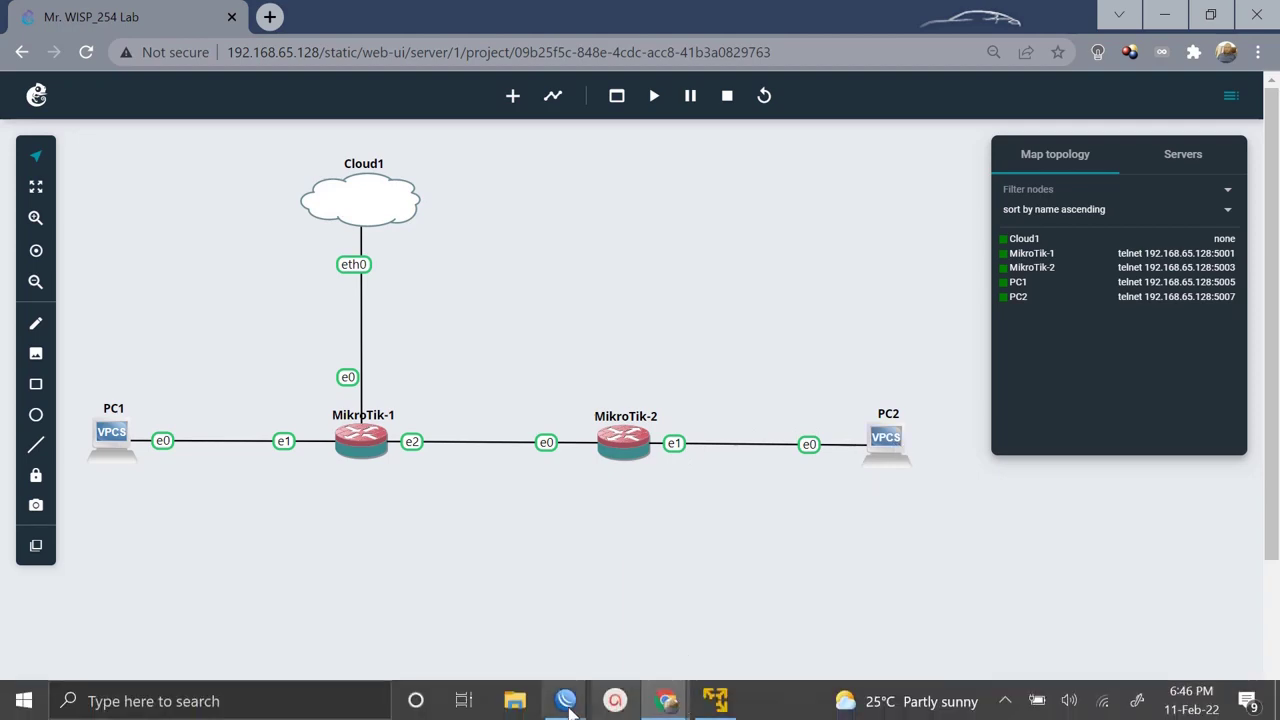
left_click(645, 640)
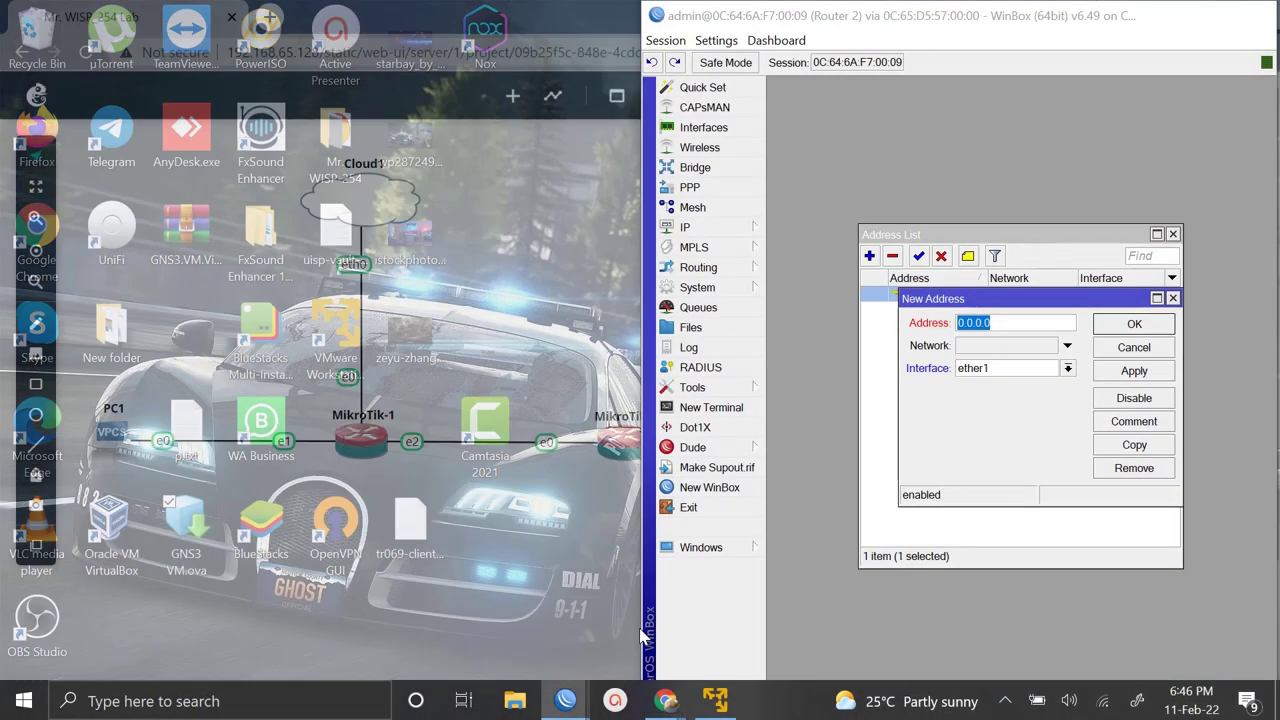
type("10")
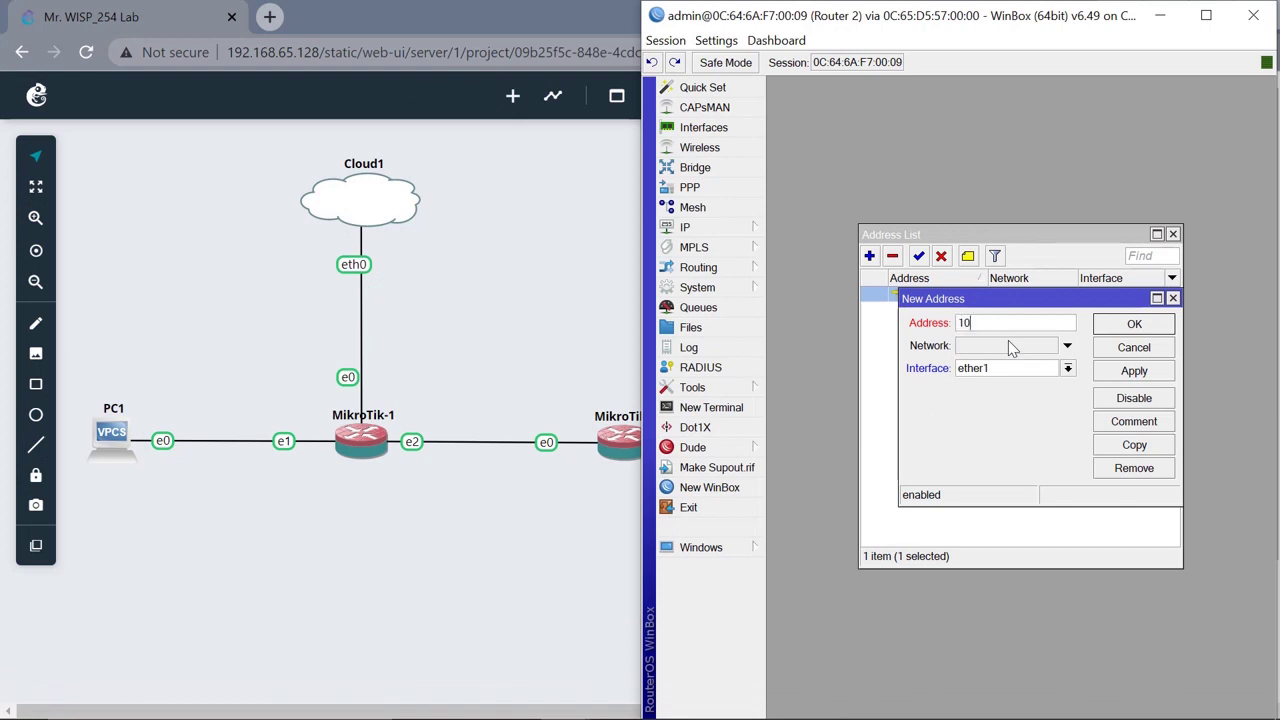
type(".10.10.1/24")
left_click(1068, 369)
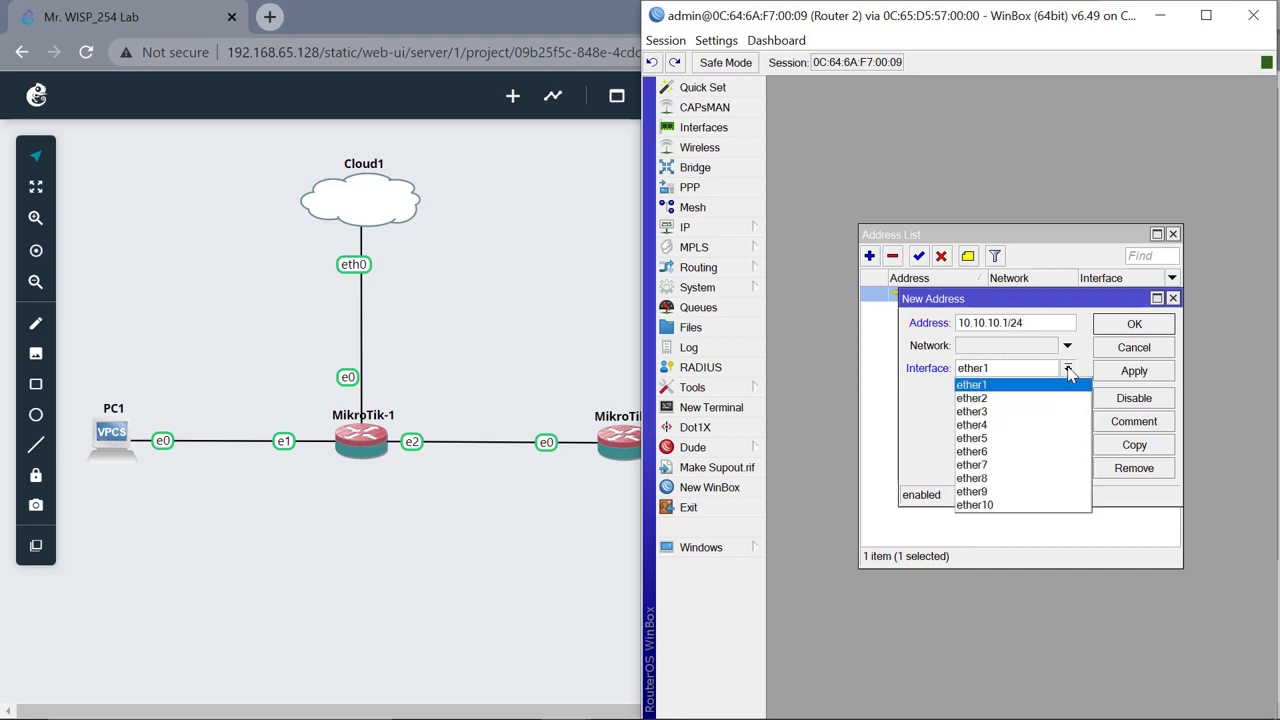
left_click(1018, 397)
left_click(1134, 372)
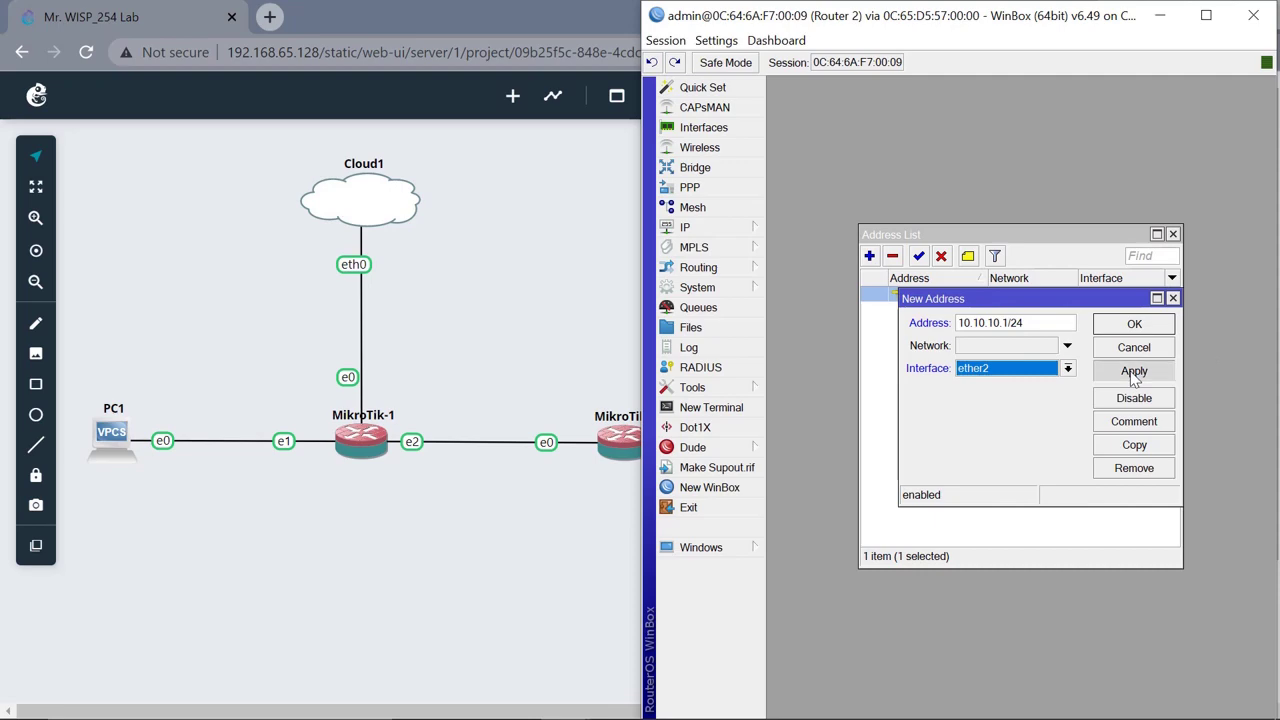
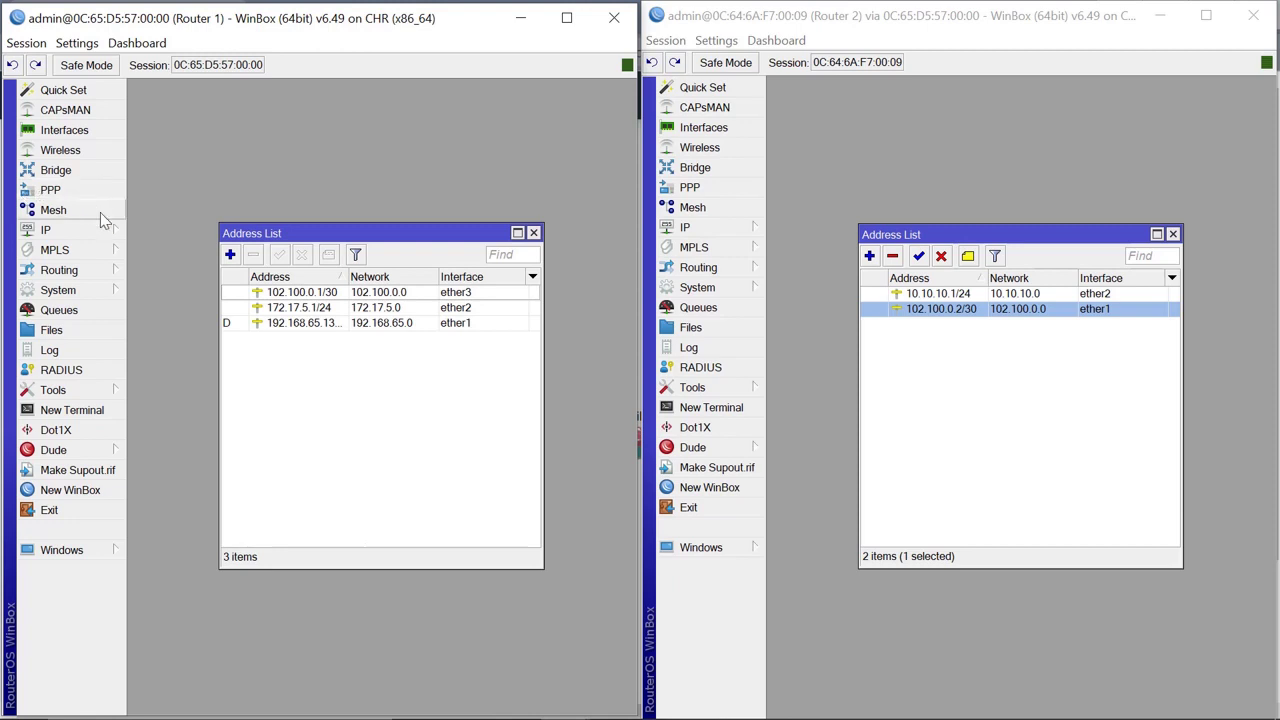
Start DHCP Setup in Router 1's session with ether2 as the server interface, checking the PC1 link in the GNS3 topology.
left_click(69, 233)
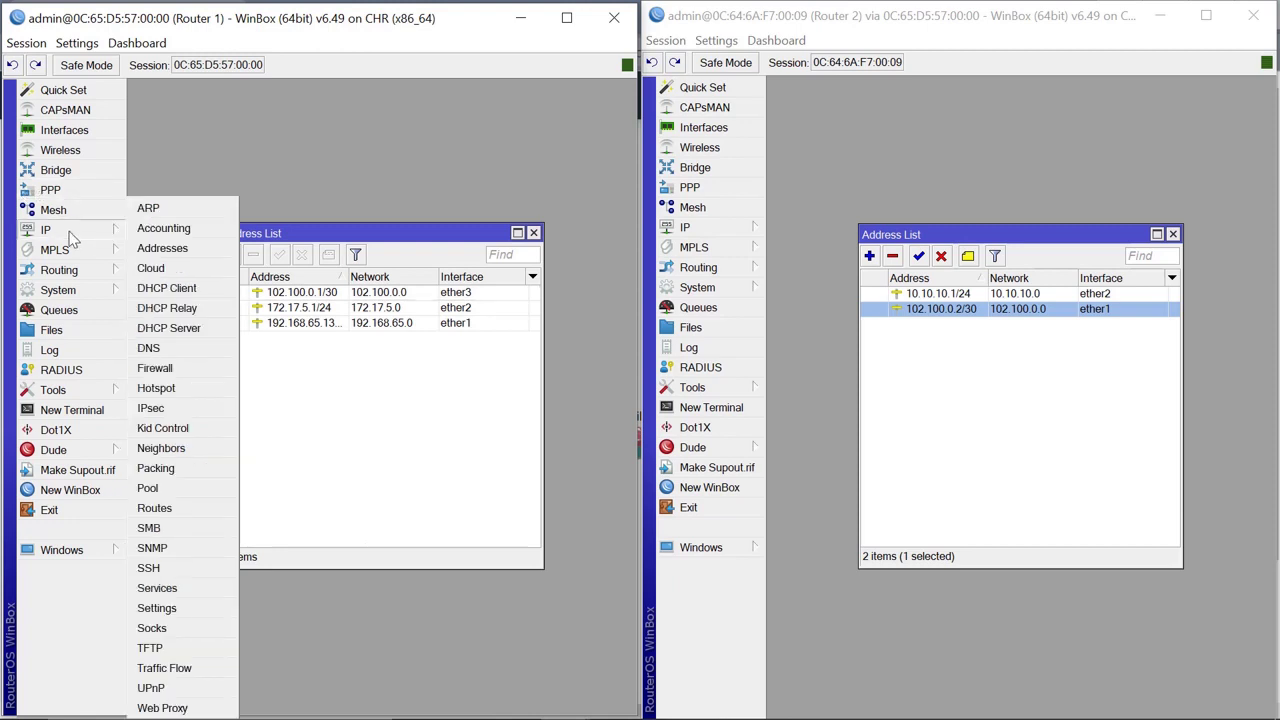
left_click(162, 328)
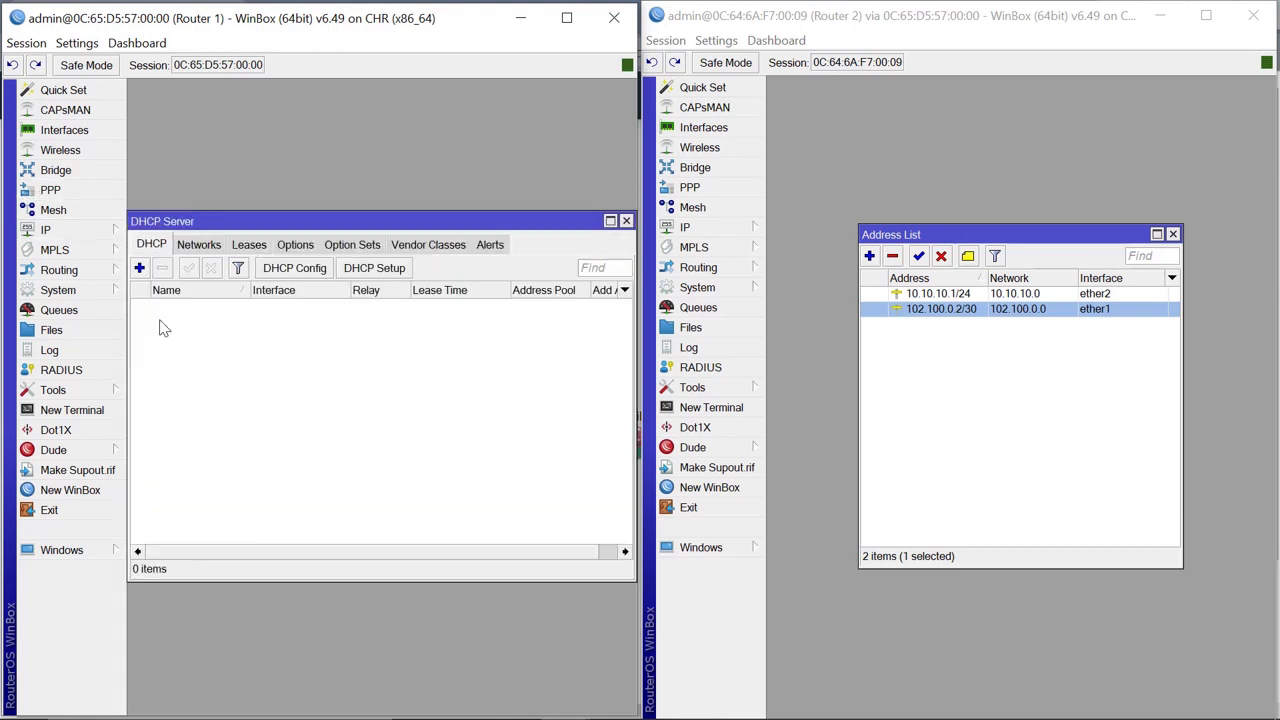
left_click(380, 272)
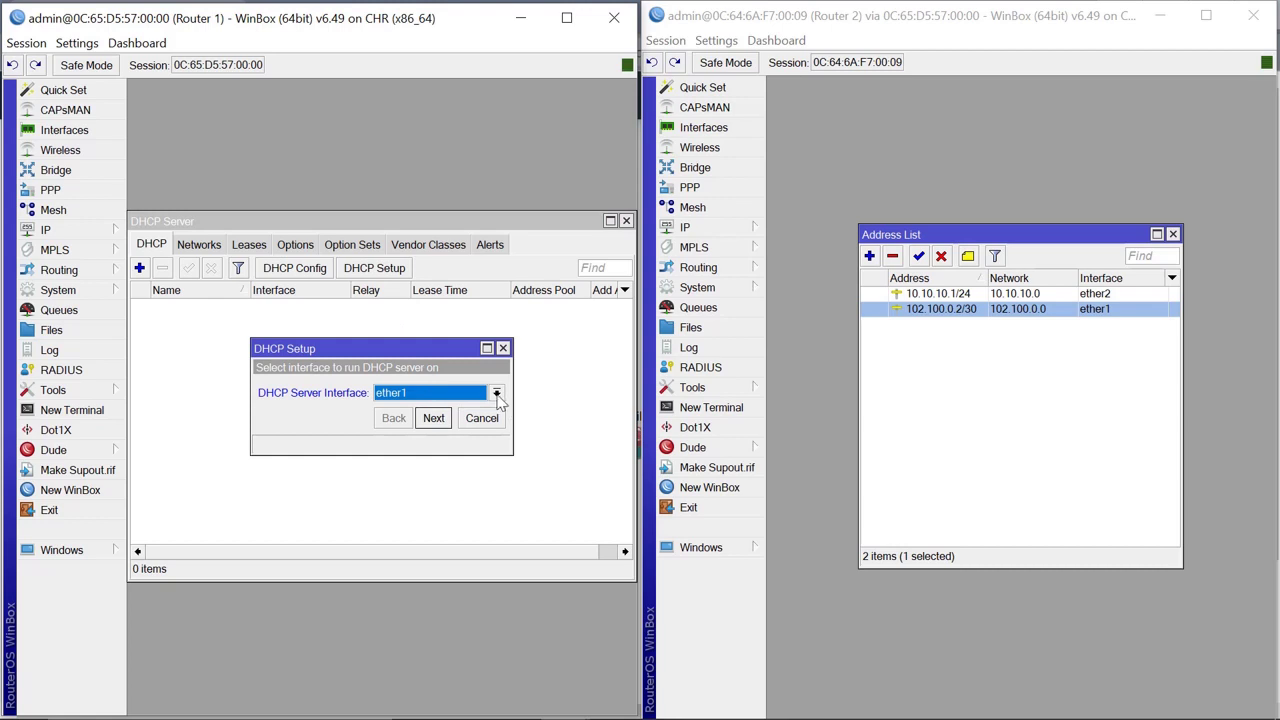
left_click(496, 394)
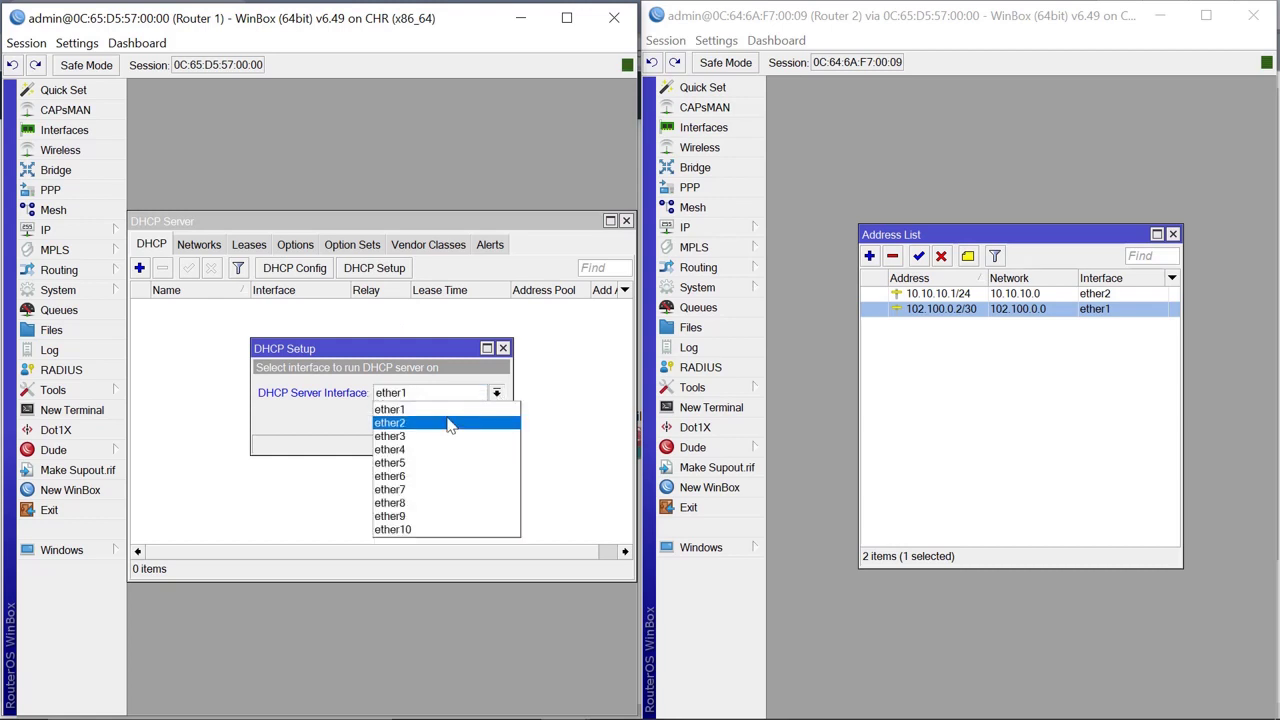
left_click(521, 18)
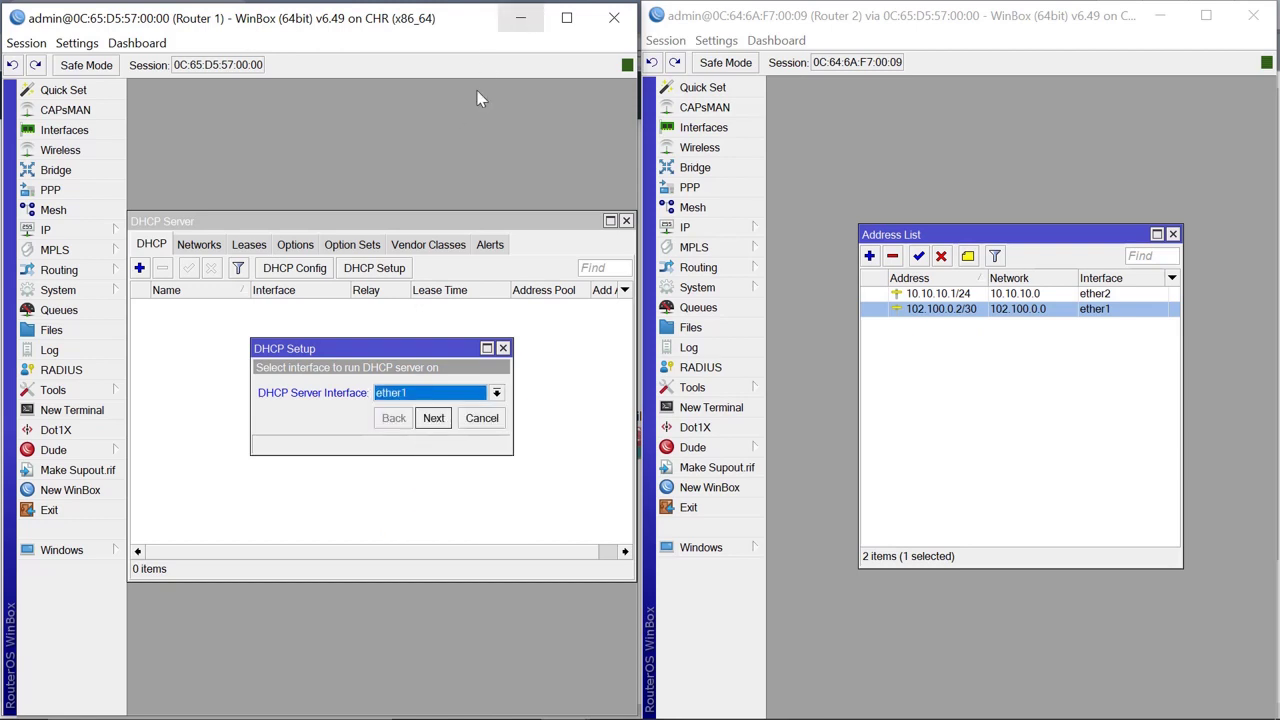
left_click(523, 20)
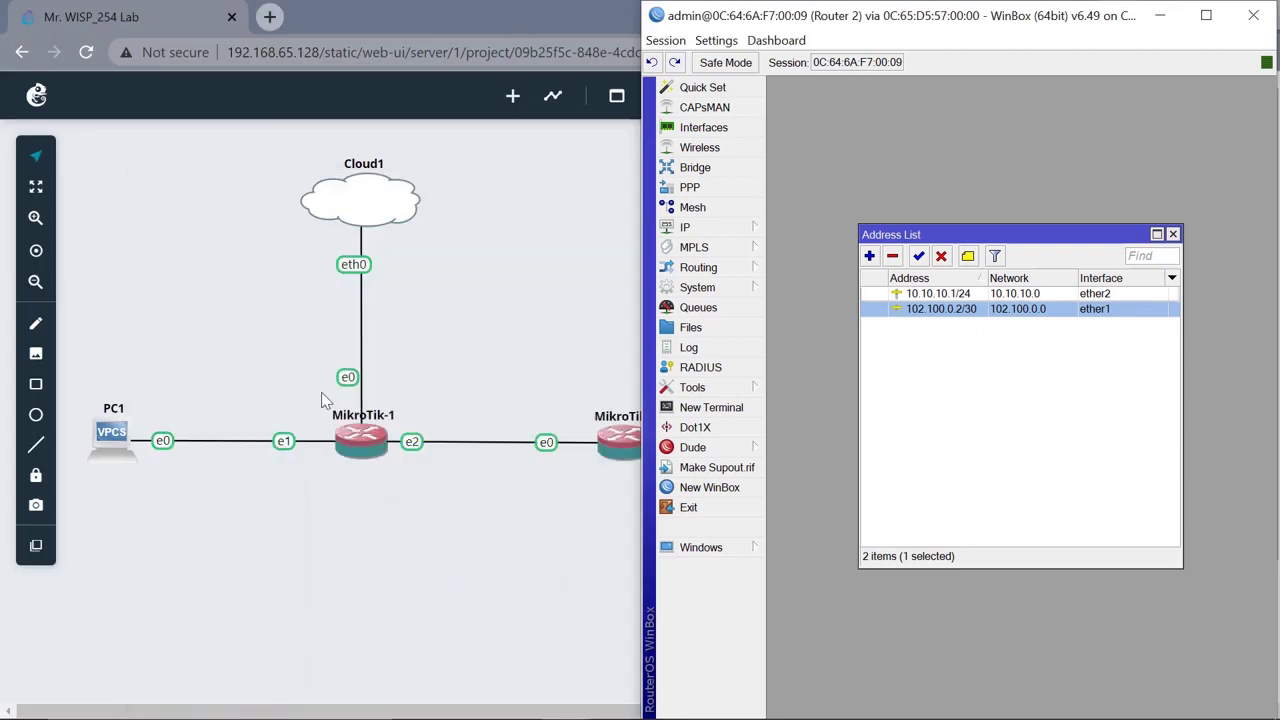
mouse_move(566, 700)
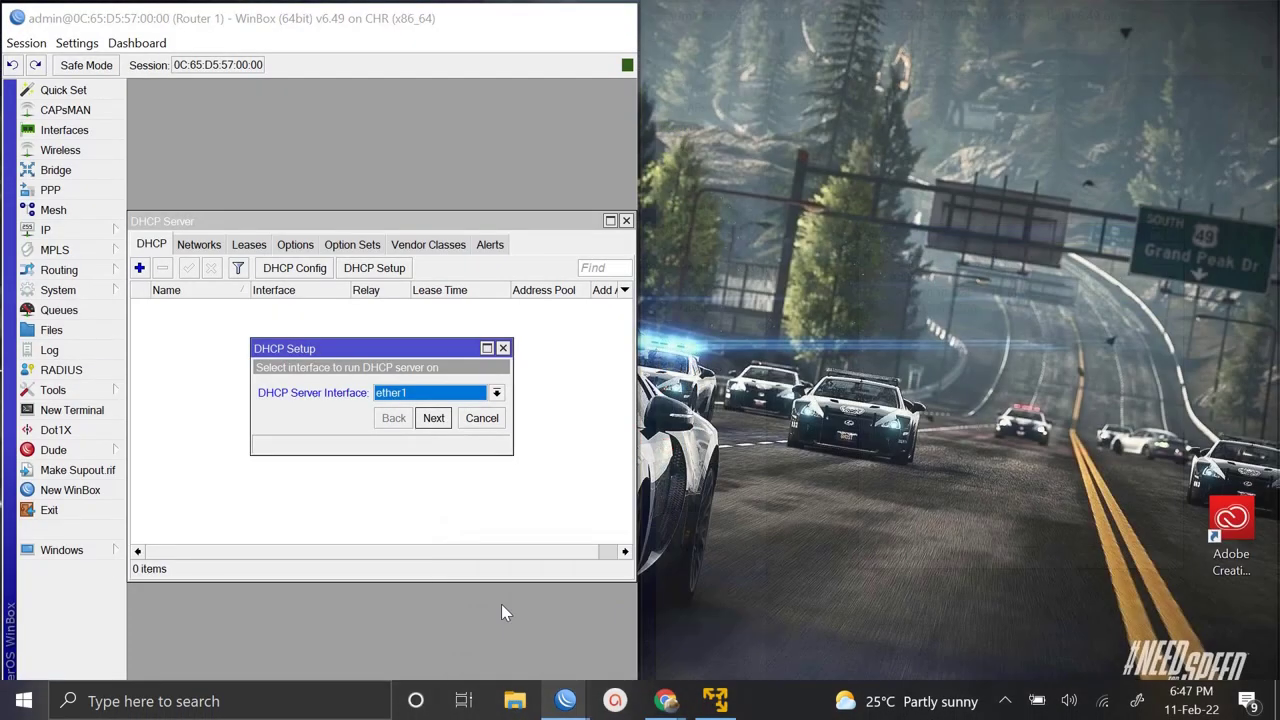
left_click(505, 612)
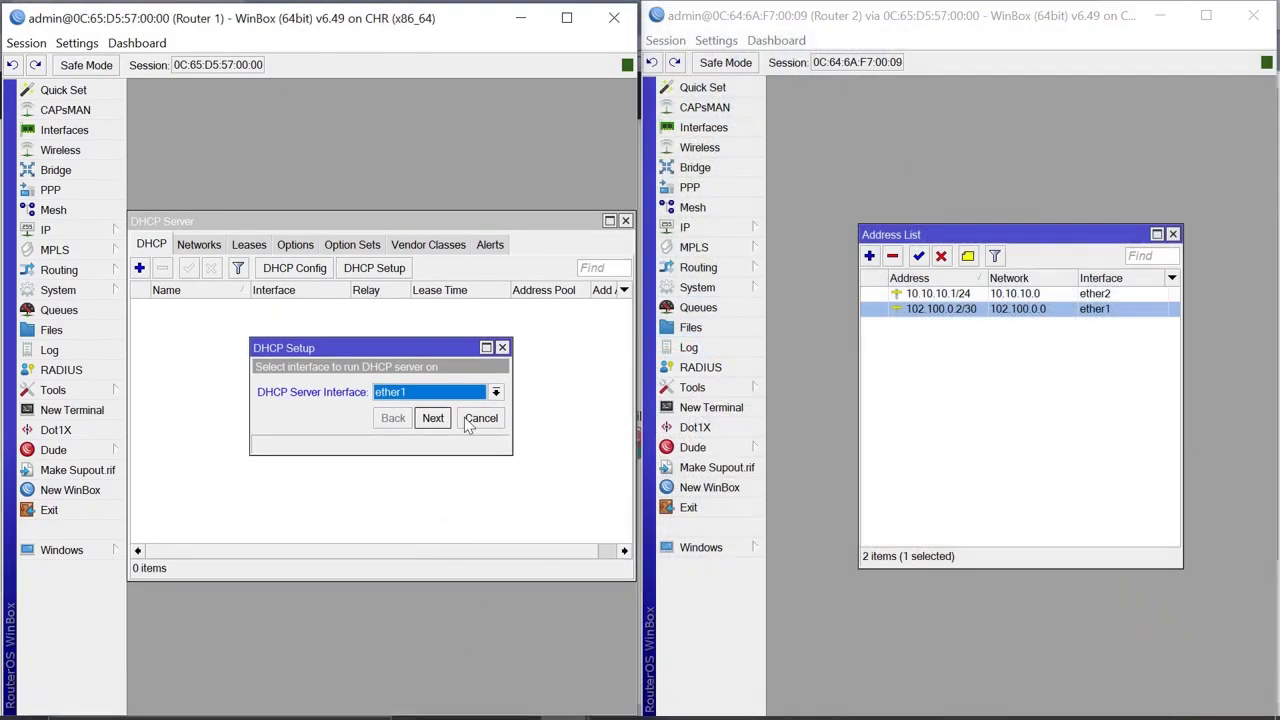
left_click(496, 392)
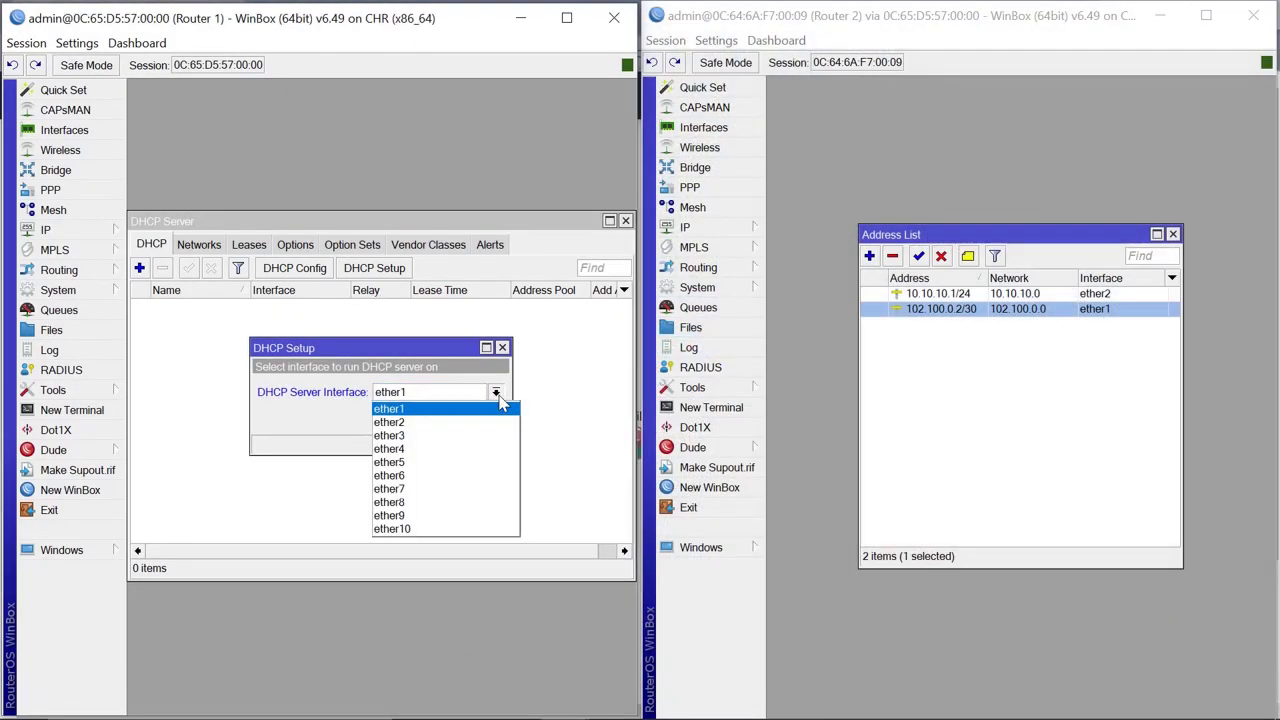
left_click(428, 422)
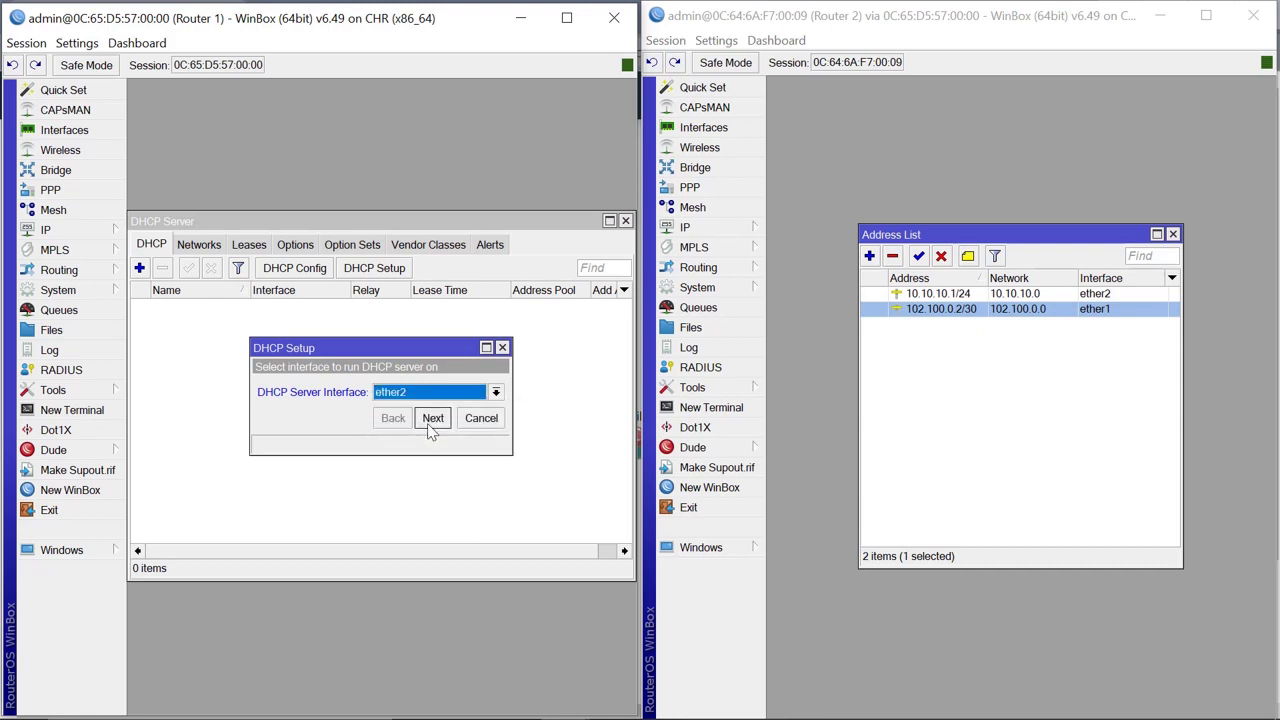
left_click(438, 420)
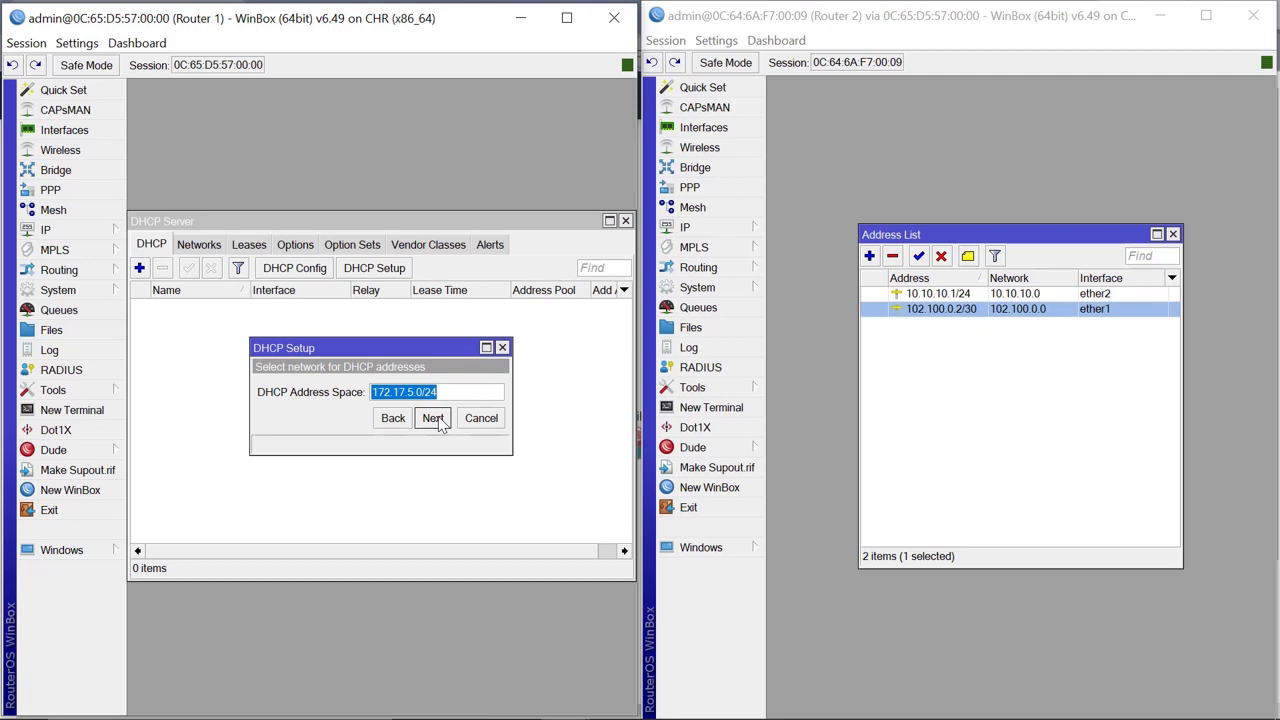
Complete Router 1's DHCP setup with network 172.17.5.0/24, gateway 172.17.5.1, pool 172.17.5.2-172.17.5.254 and DNS server 192.168.65.1, and close the DHCP Server window.
left_click(434, 419)
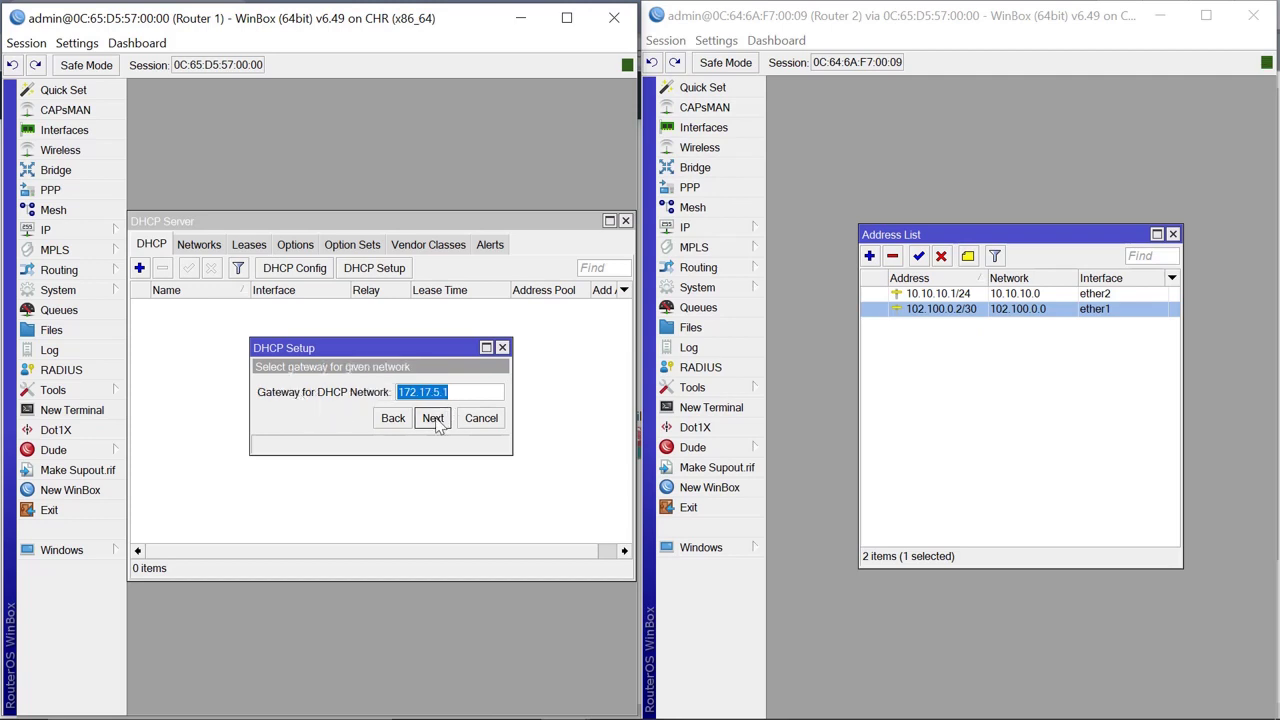
left_click(433, 419)
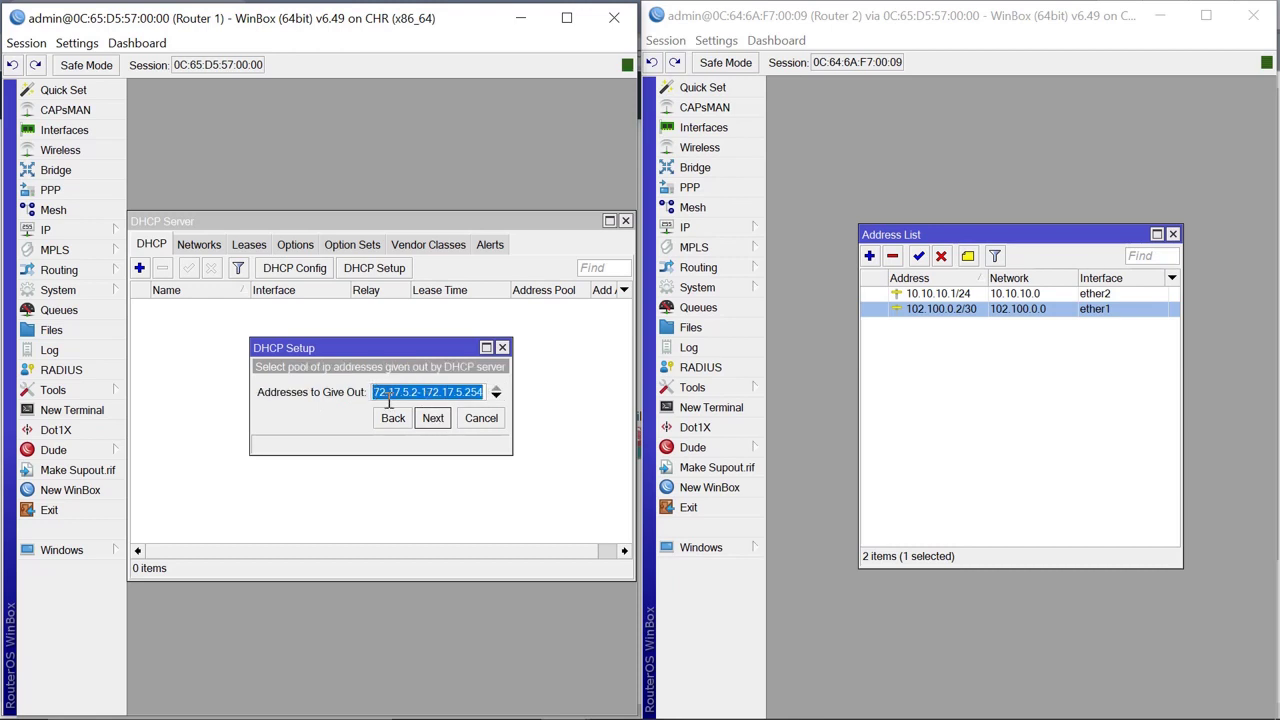
left_click(434, 424)
left_click(434, 424)
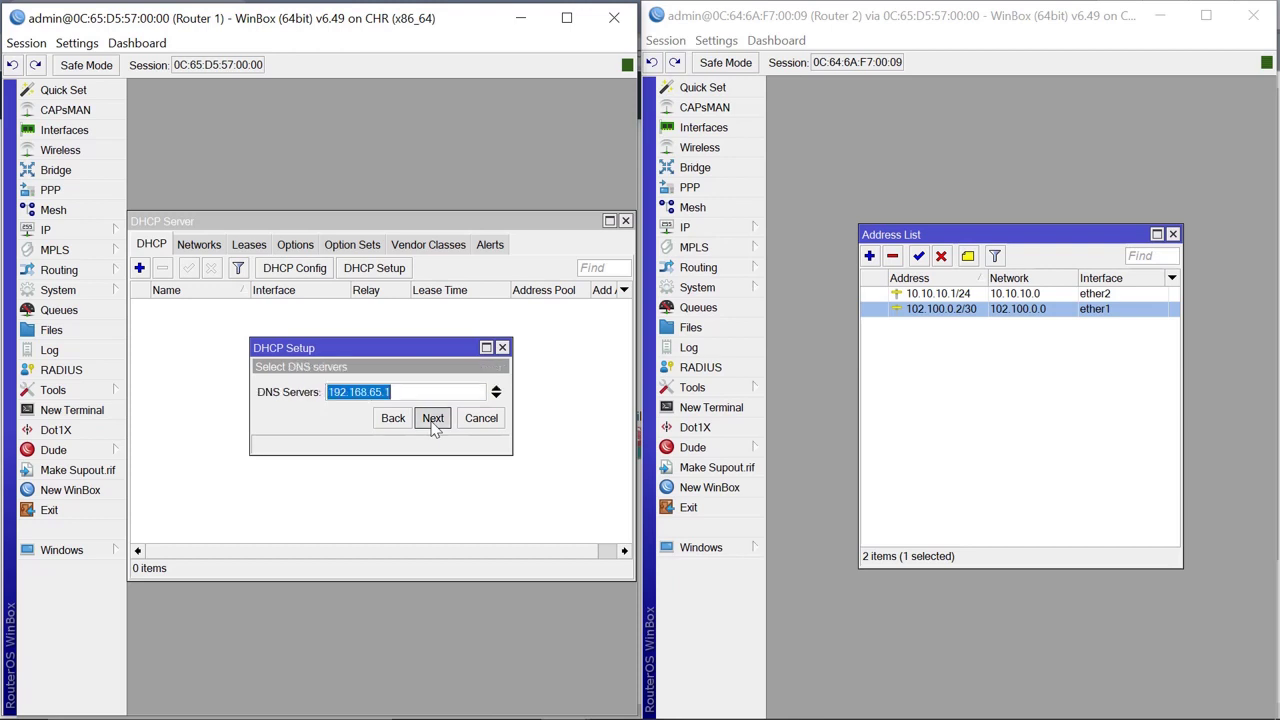
left_click(434, 424)
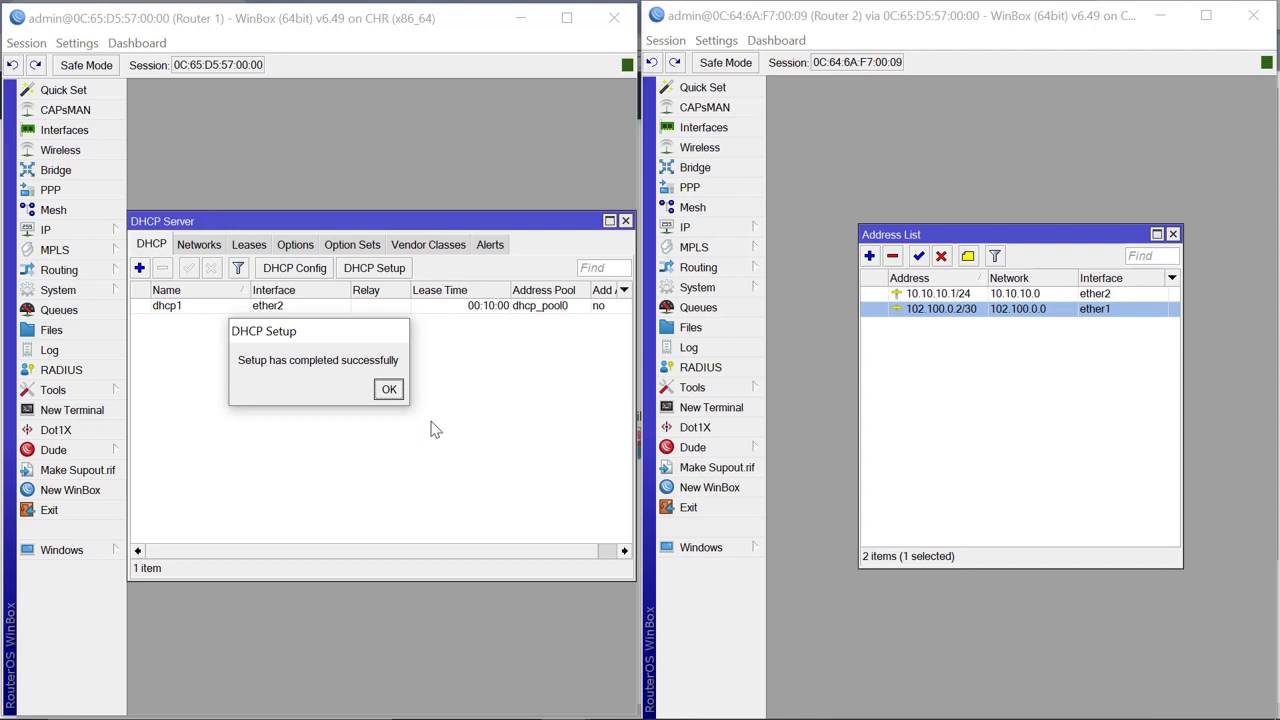
left_click(389, 389)
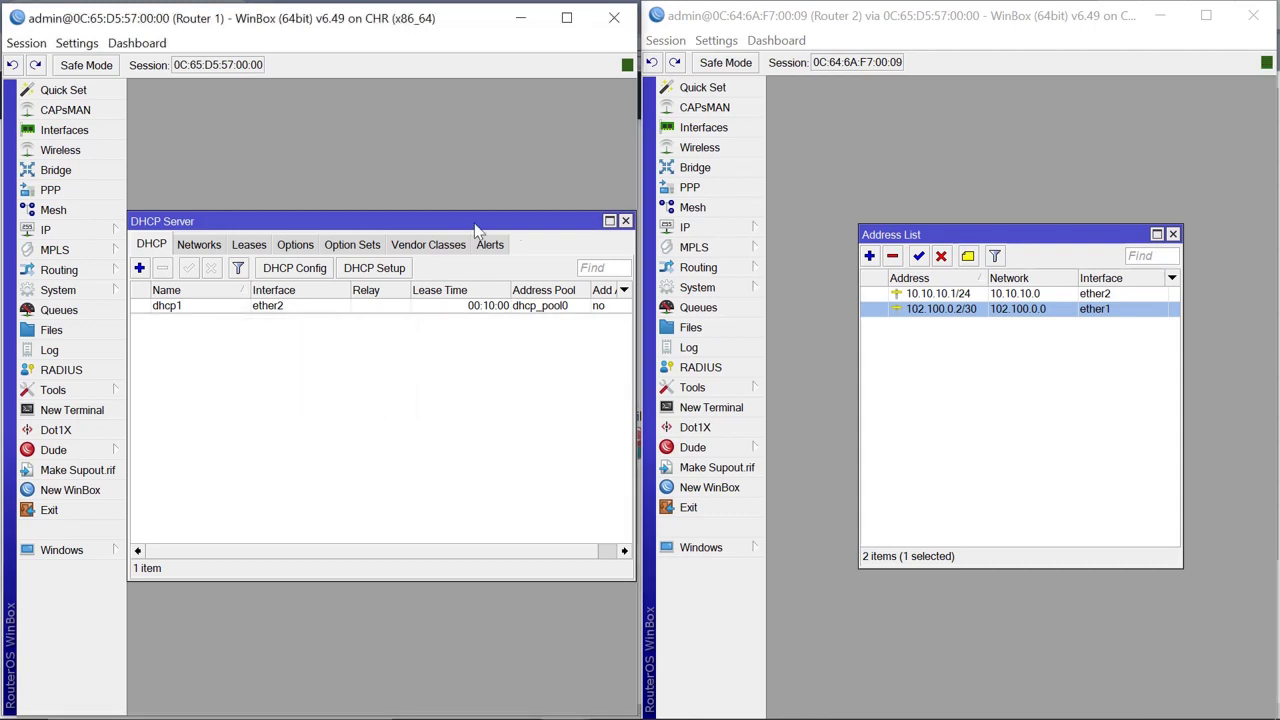
left_click(625, 221)
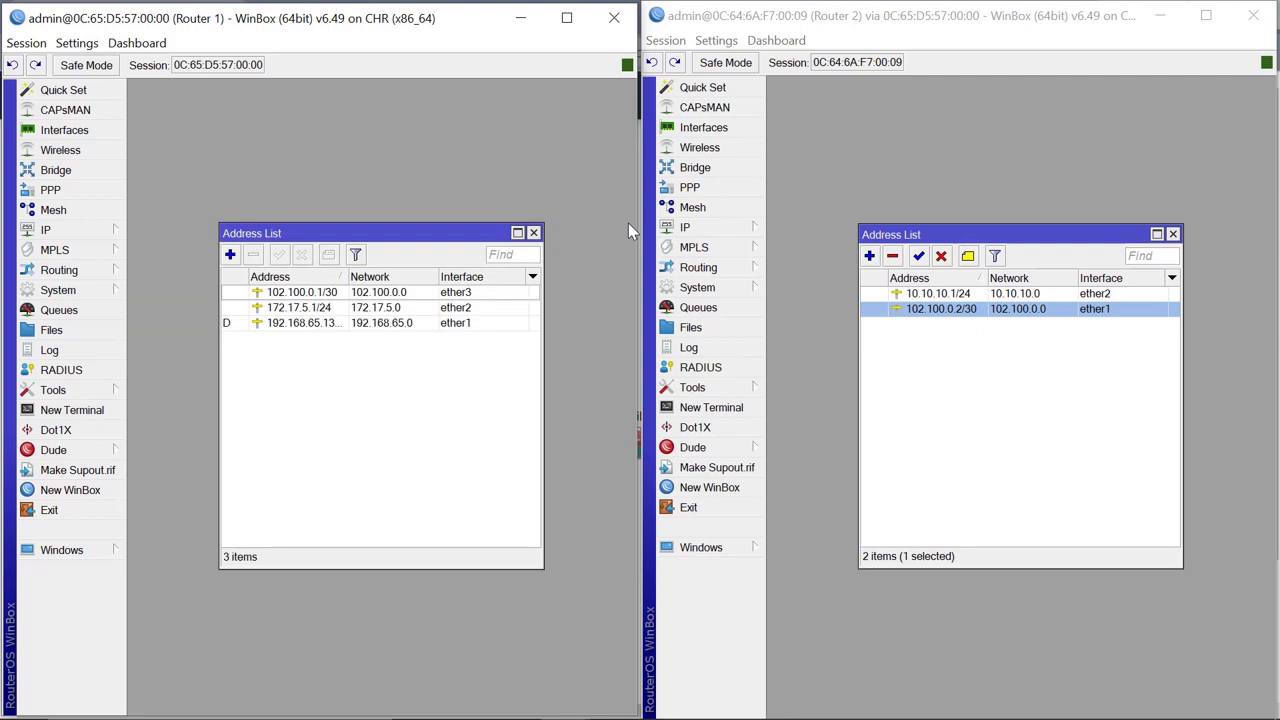
Start DHCP Setup in Router 2's session with ether2 as the DHCP server interface.
left_click(703, 229)
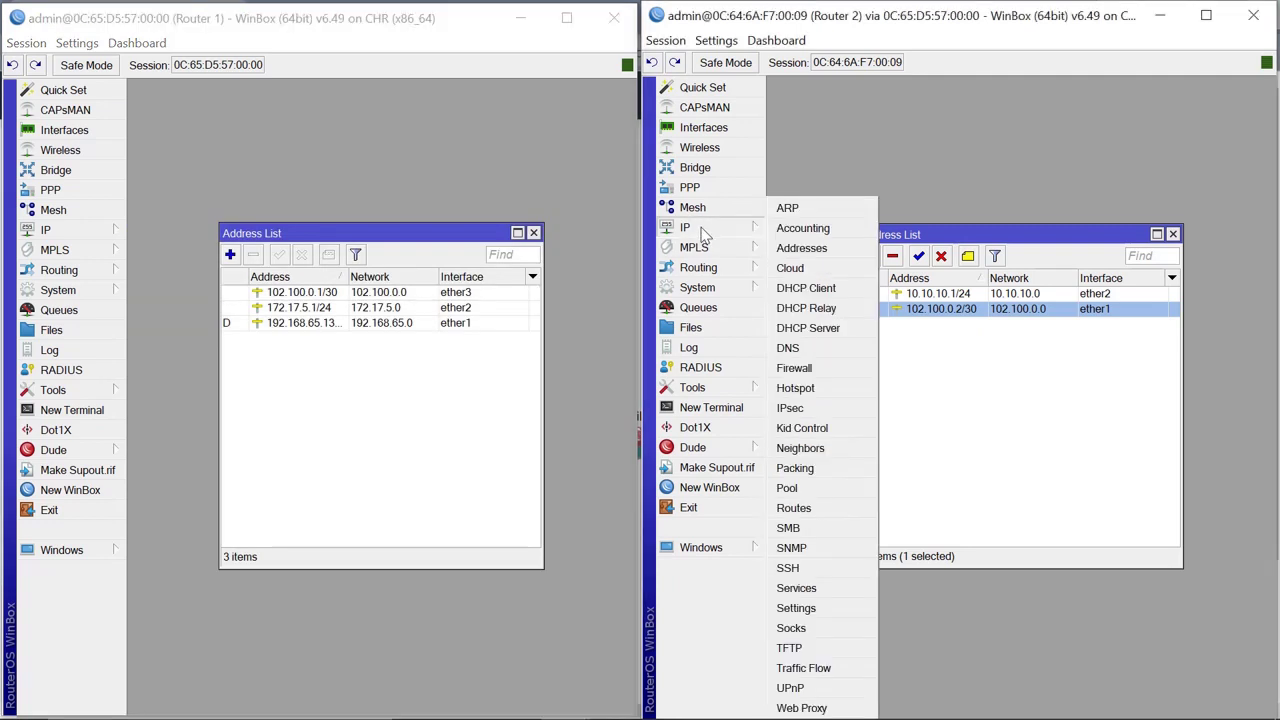
left_click(812, 333)
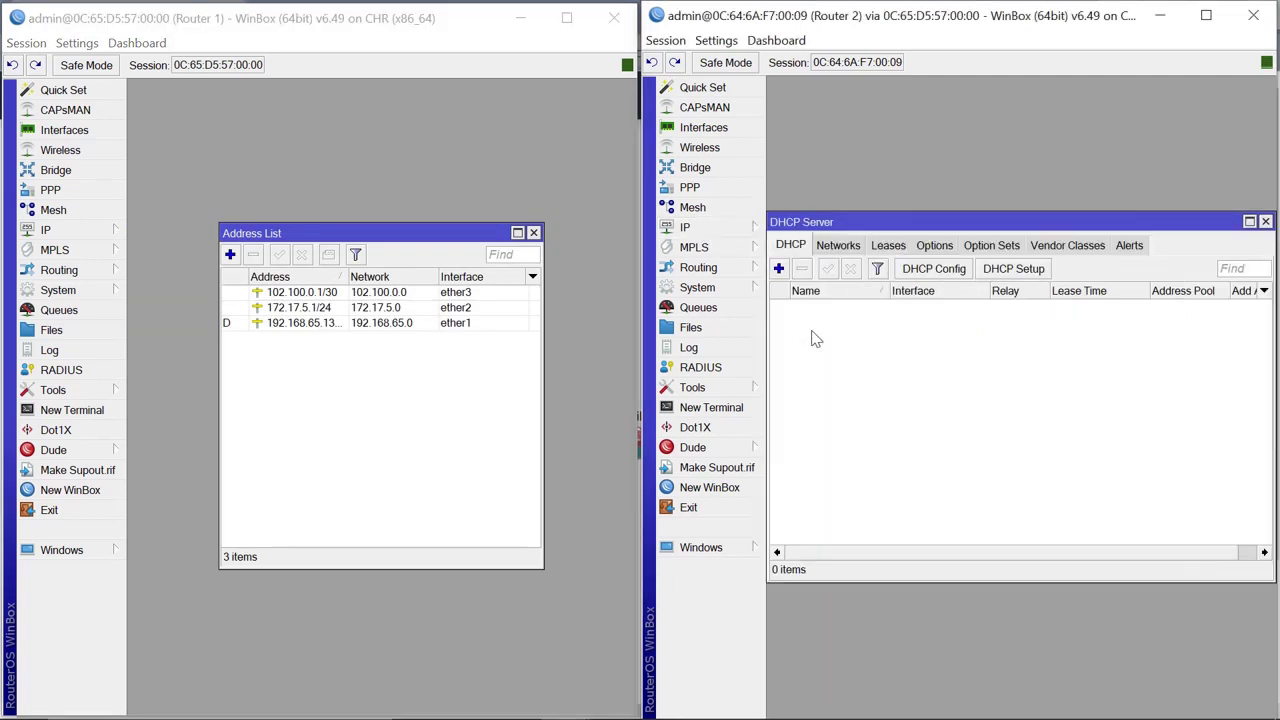
left_click(1015, 270)
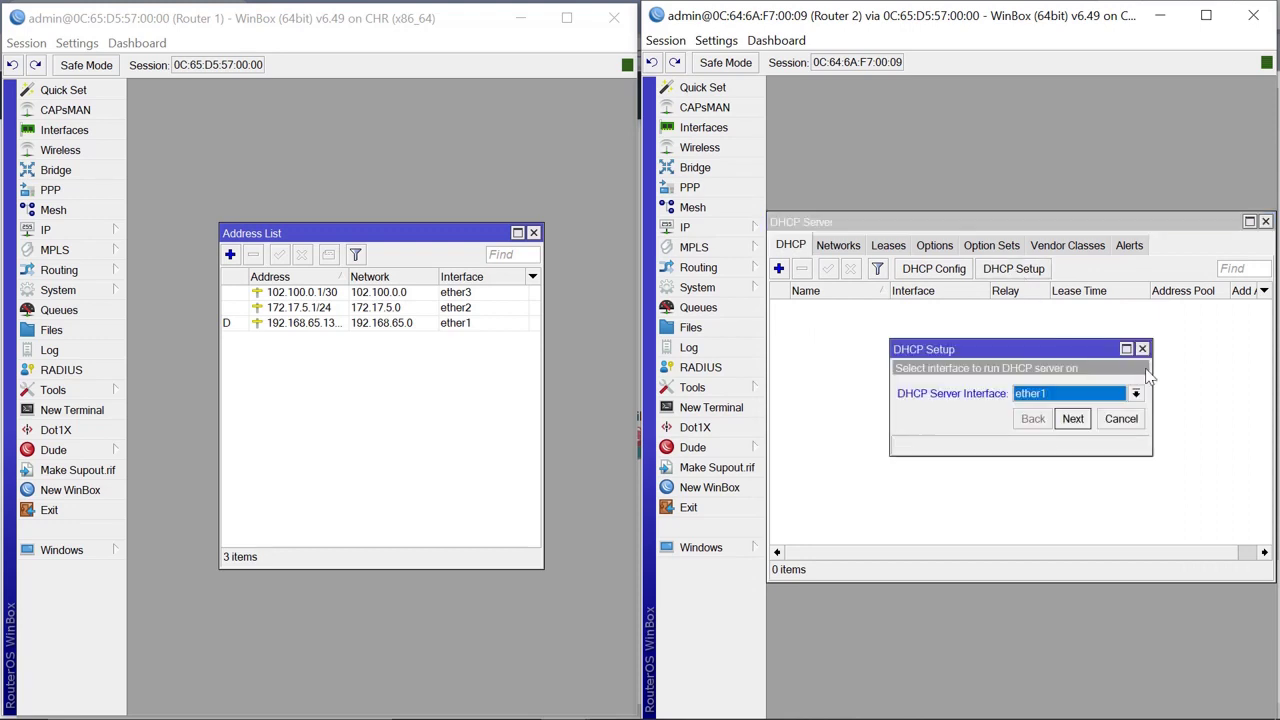
left_click(1136, 394)
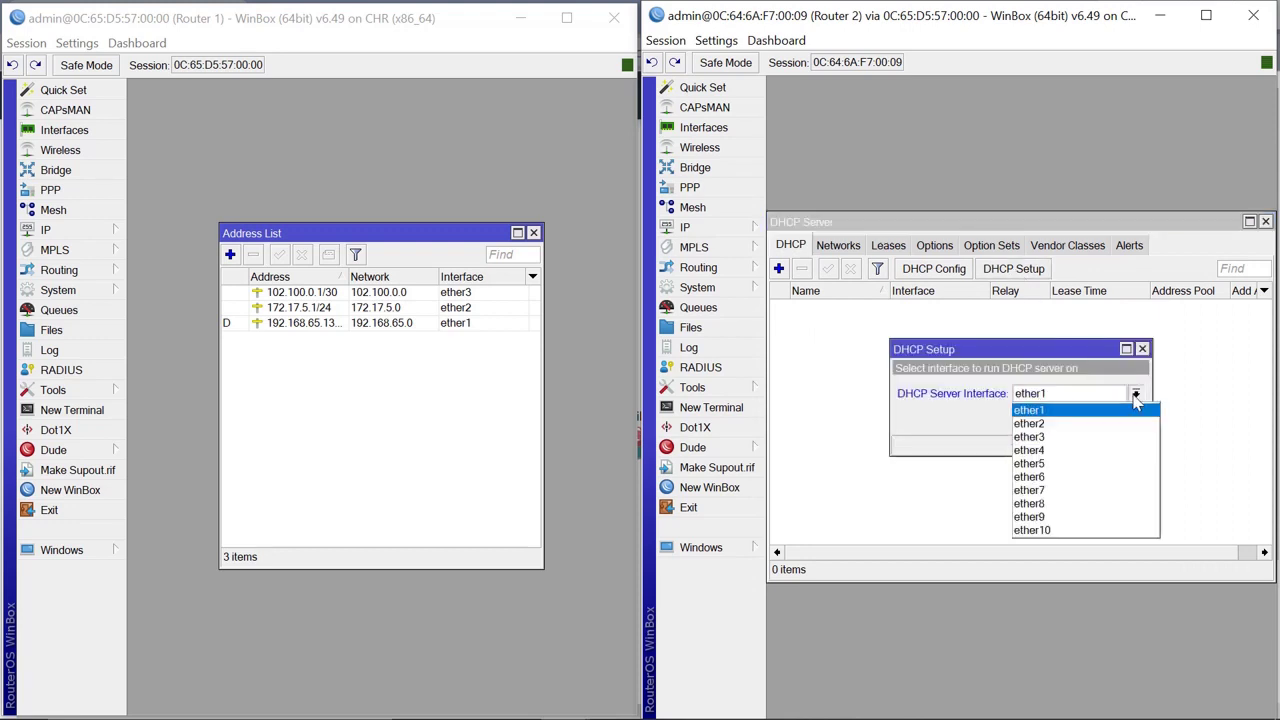
left_click(1046, 424)
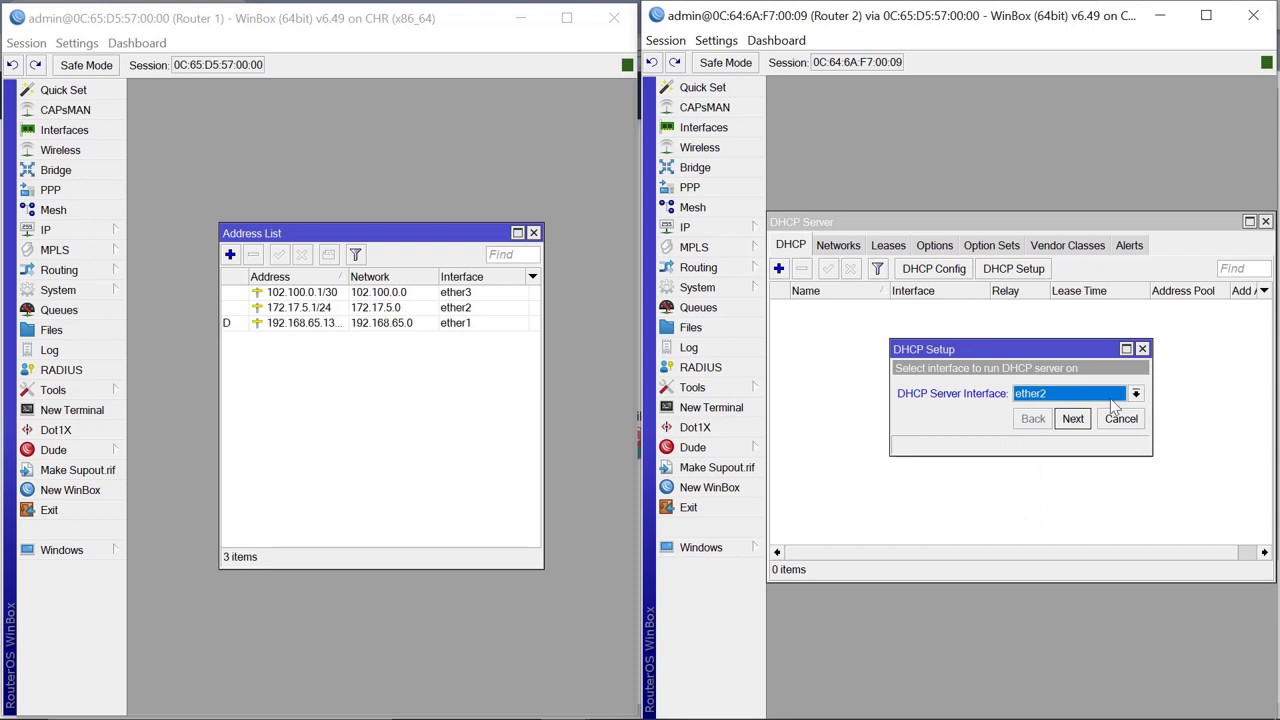
left_click(1072, 420)
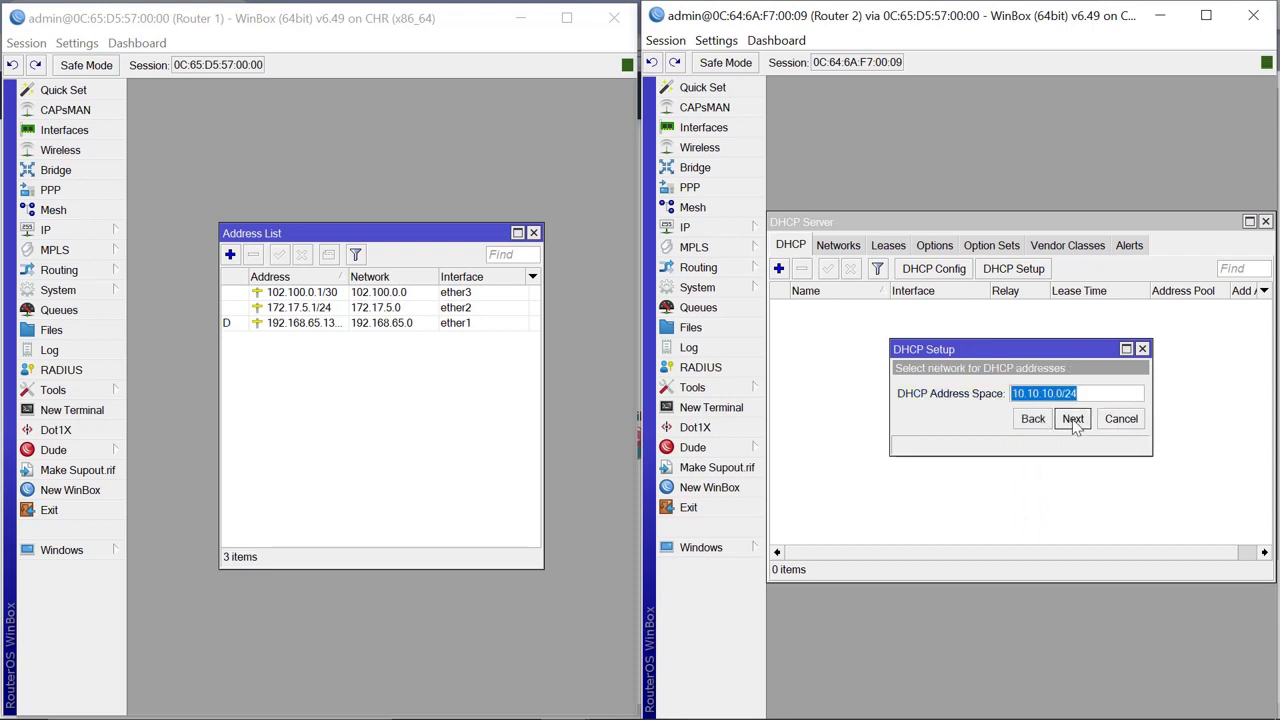
Complete Router 2's DHCP setup with network 10.10.10.0/24, pool 10.10.10.2-10.10.10.254, DNS server 8.8.8.8 and lease time 00:10:00, and close the DHCP Server window.
left_click(1072, 420)
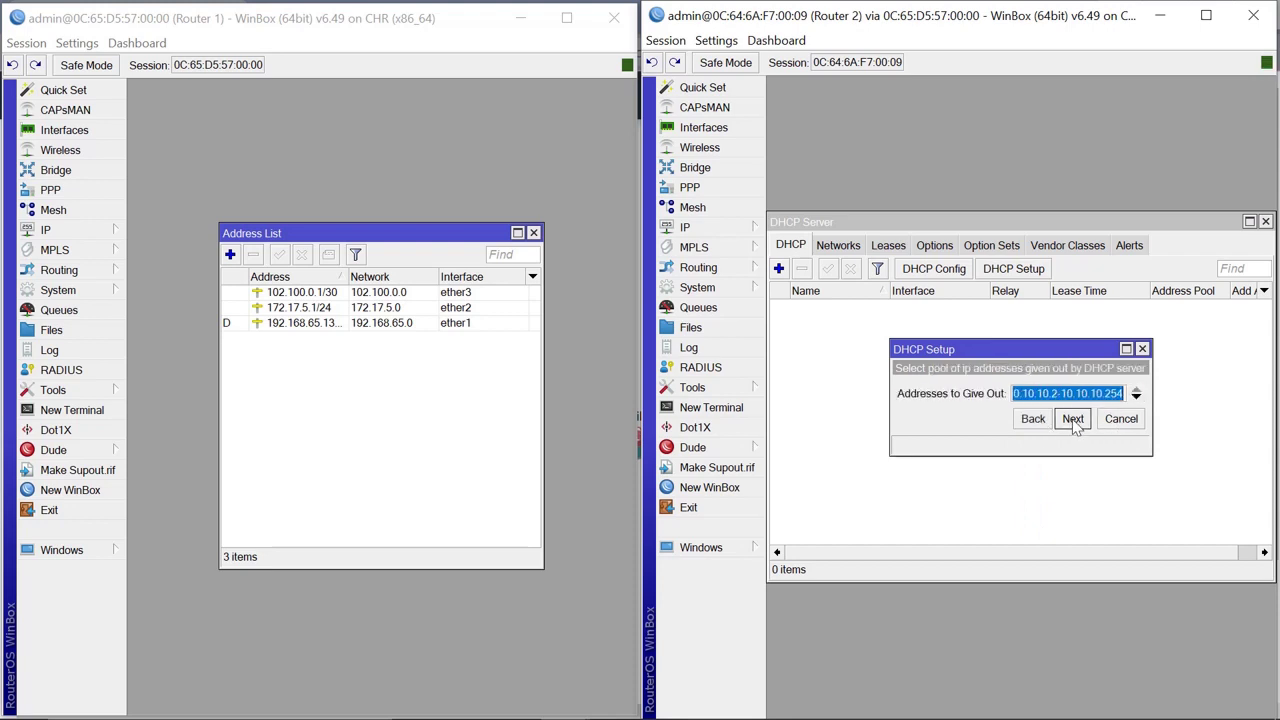
left_click(1072, 420)
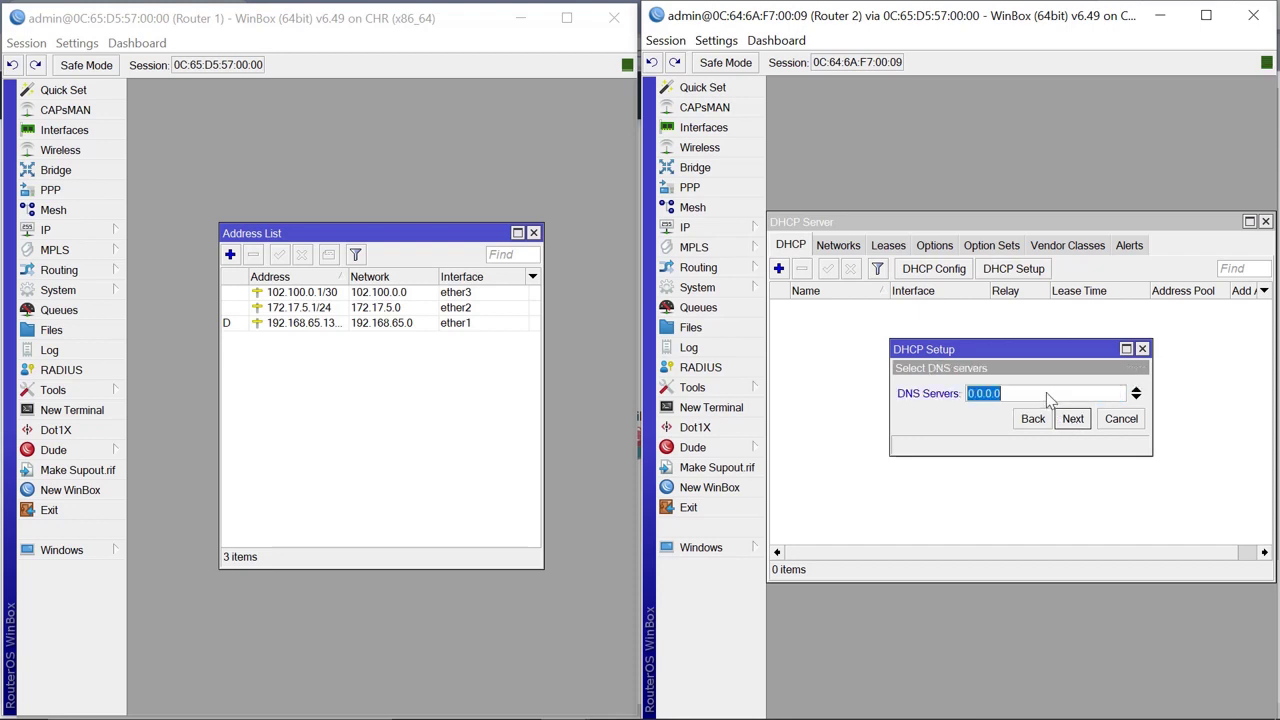
type("8.8.8.8")
left_click(1073, 420)
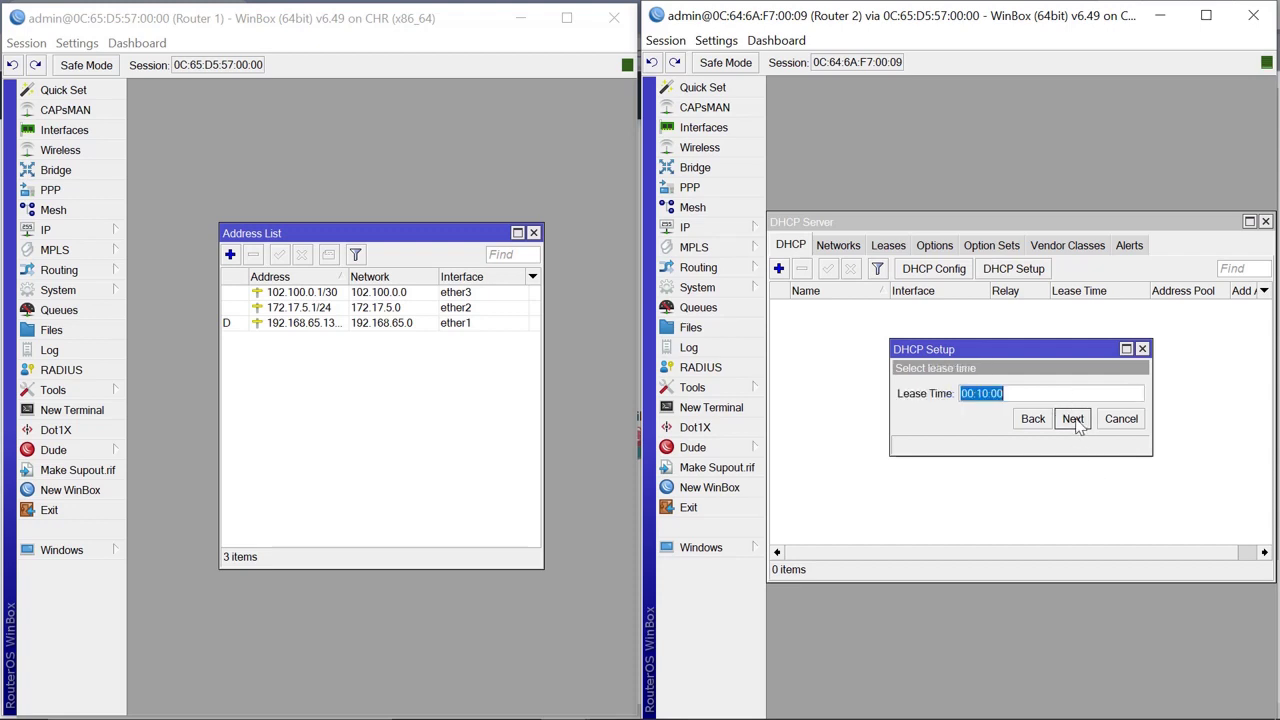
left_click(1073, 420)
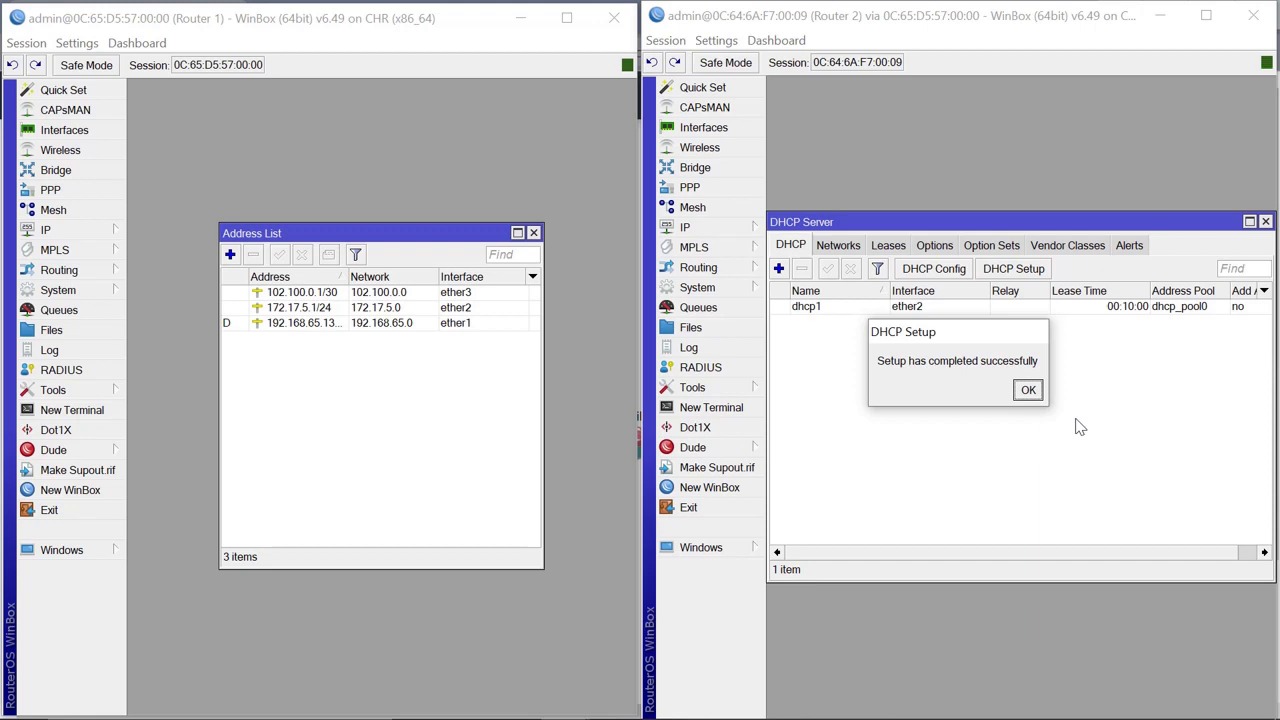
left_click(1028, 391)
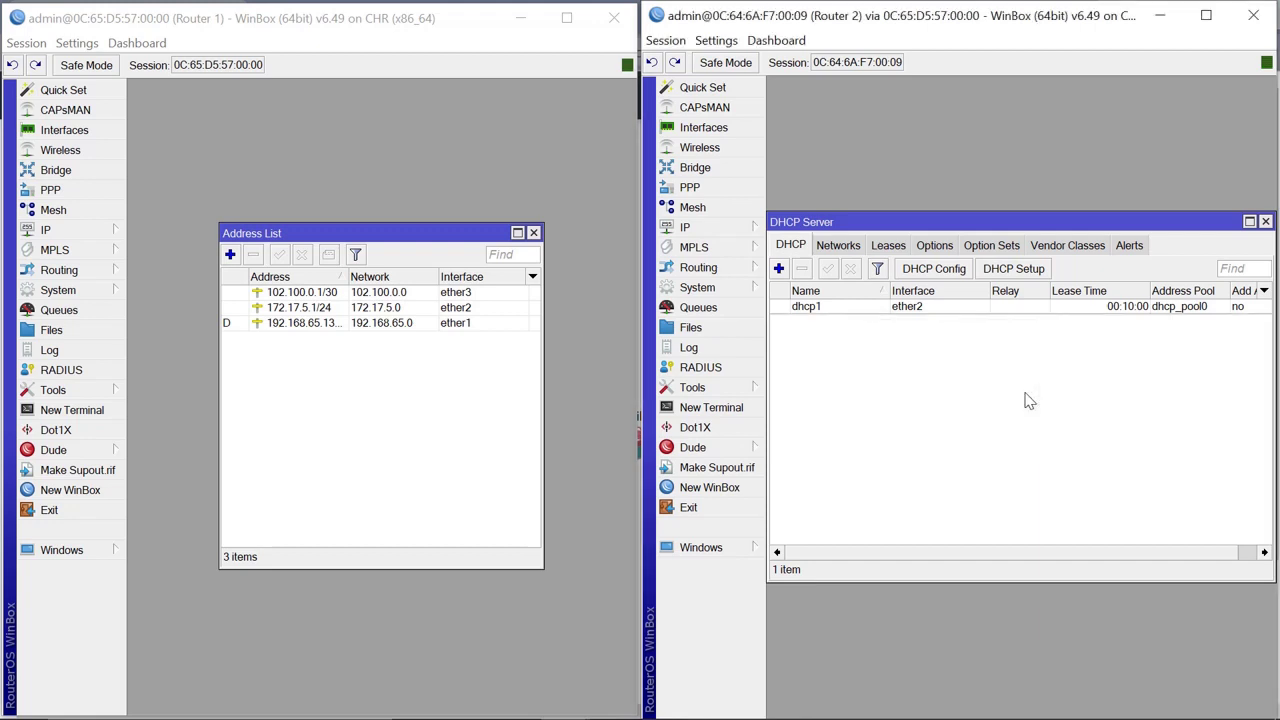
left_click(1265, 222)
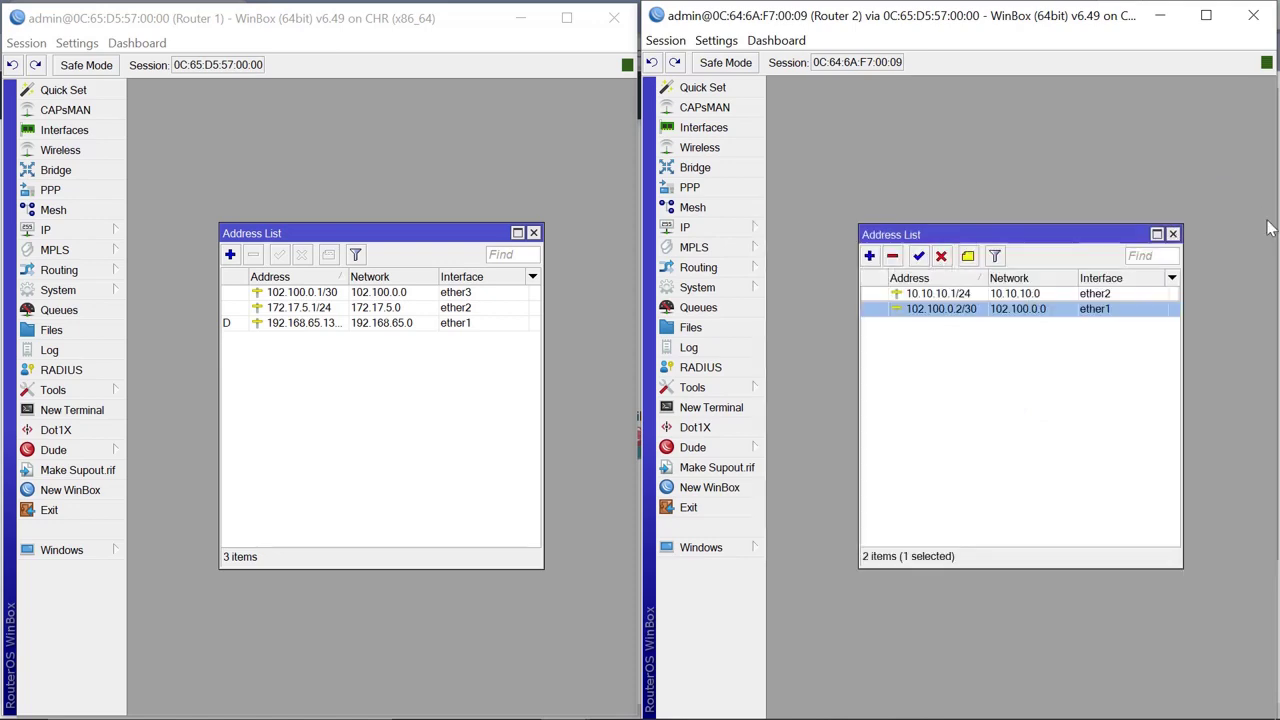
Minimize both WinBox sessions and open PC1's web console from the GNS3 topology.
left_click(1163, 14)
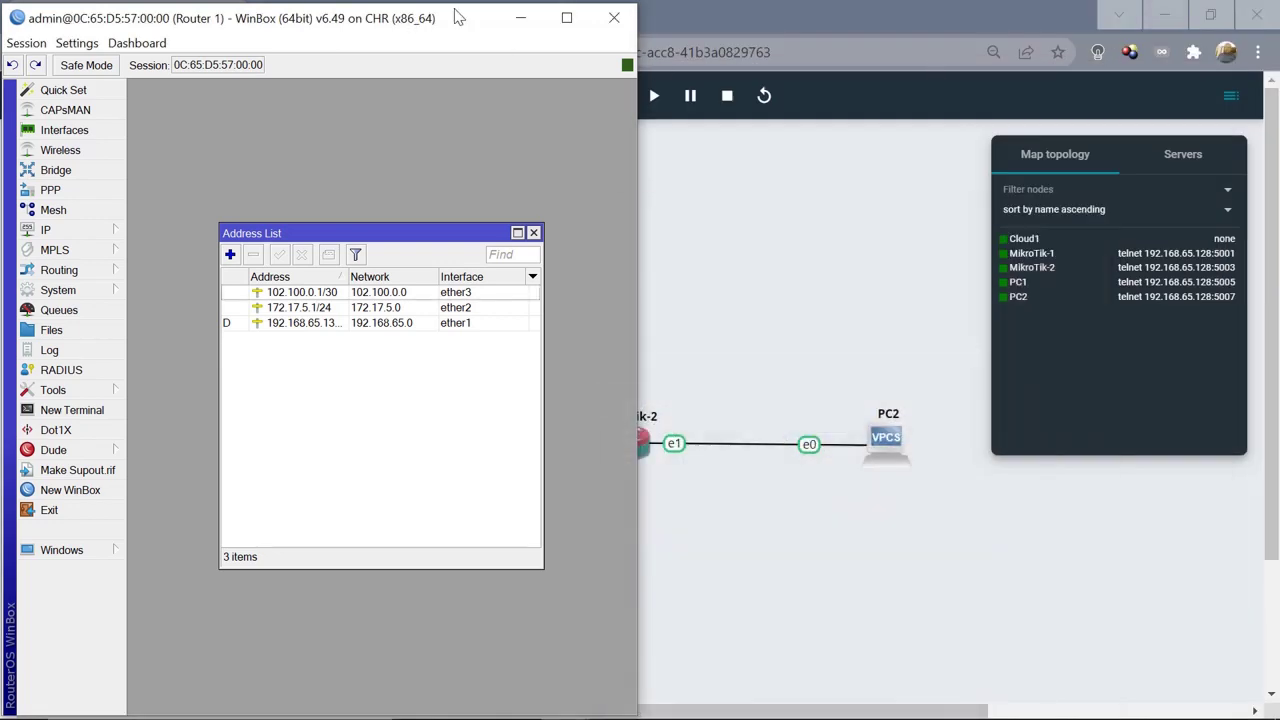
left_click(521, 19)
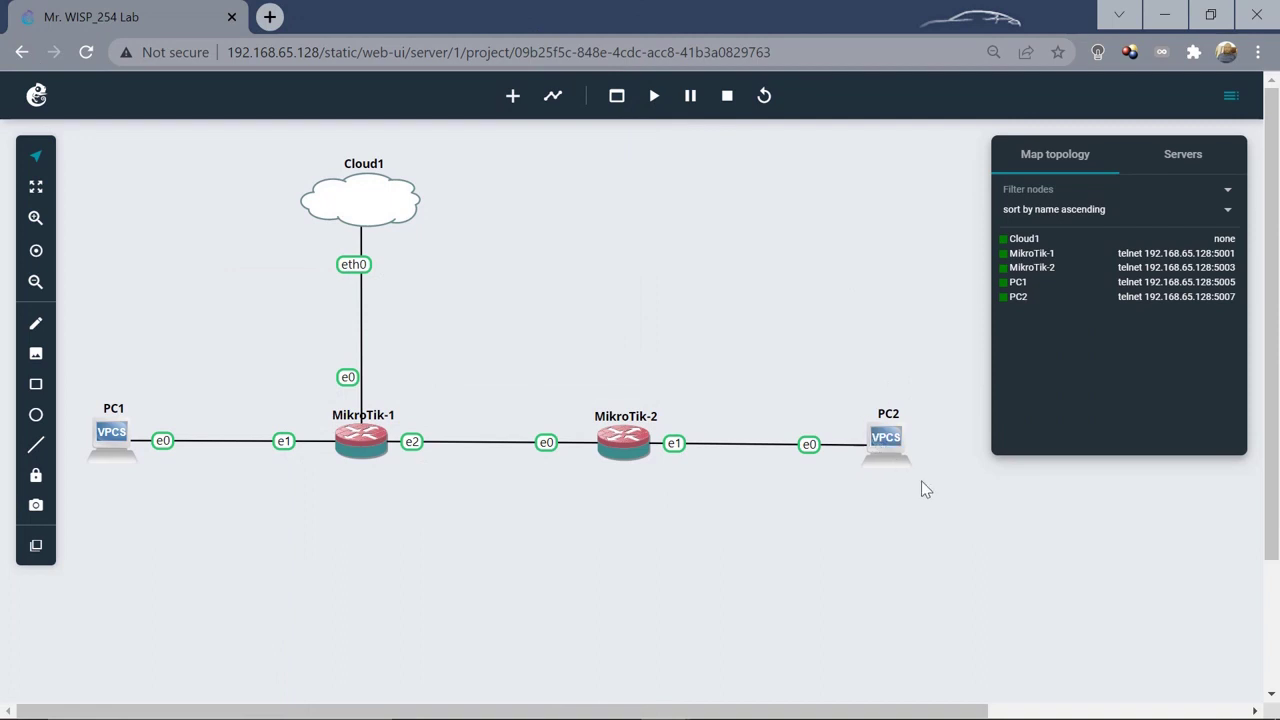
key("ctrl+a")
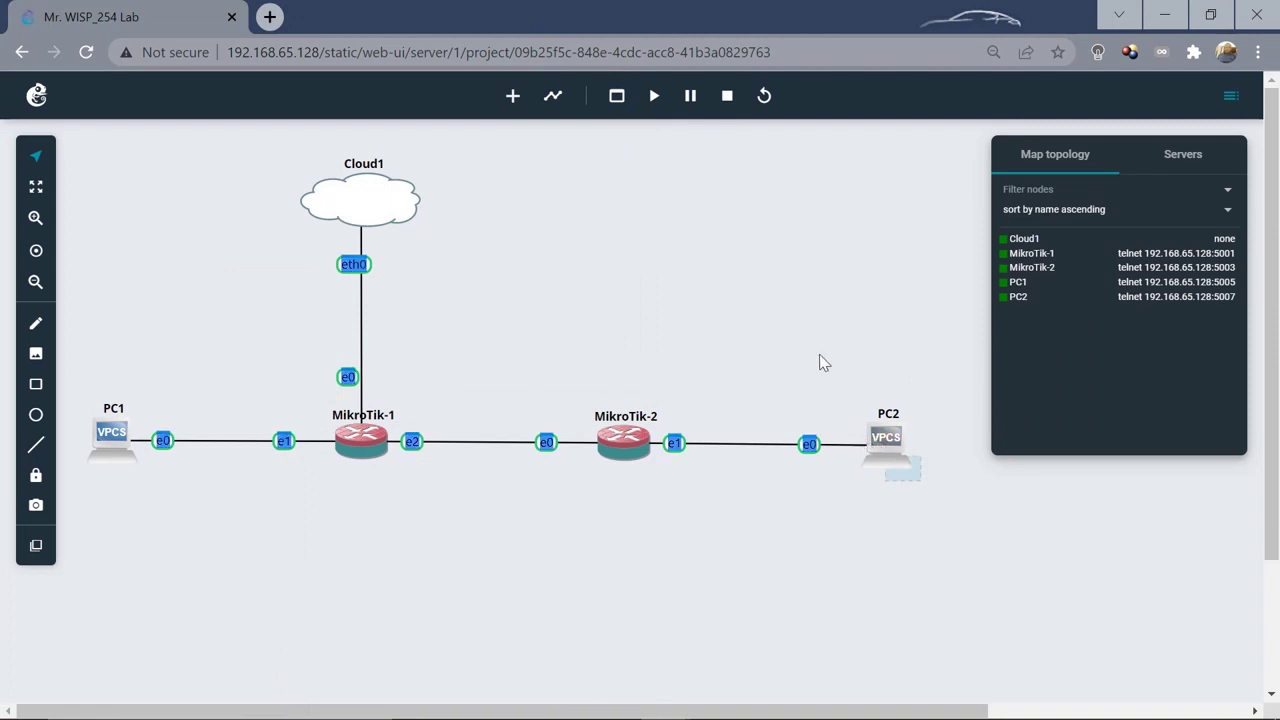
left_click(768, 339)
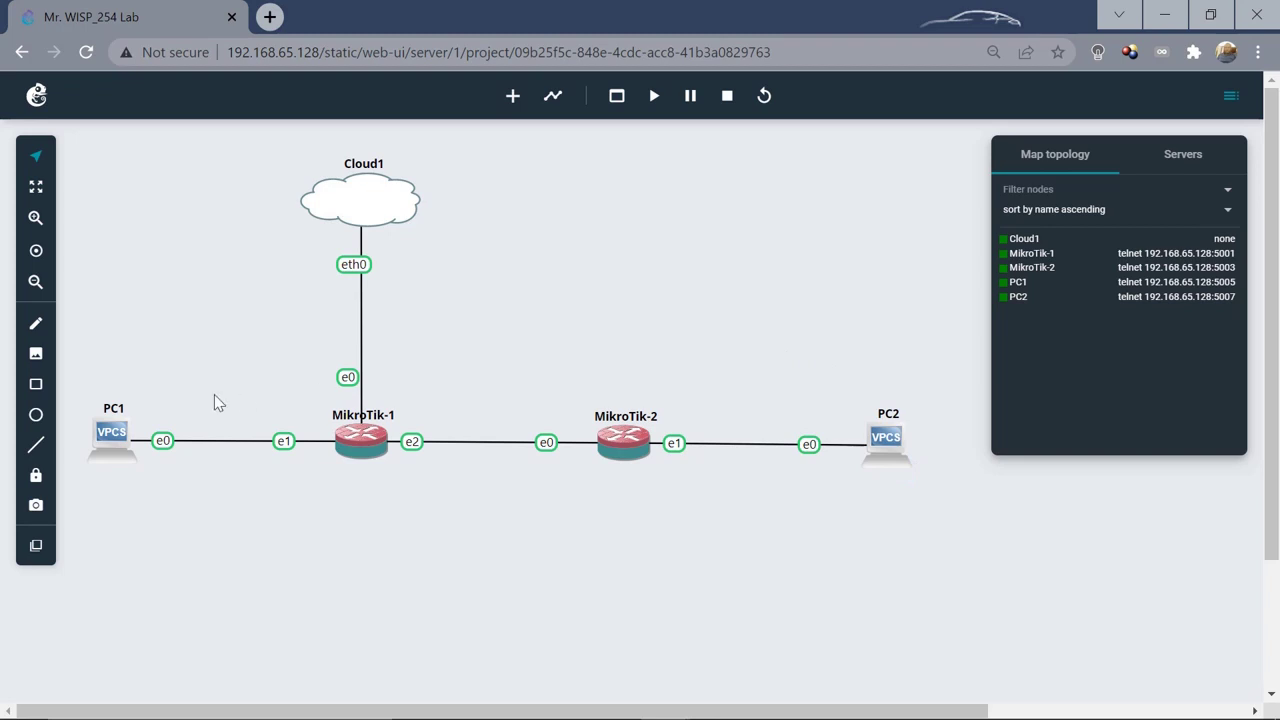
double_click(120, 438)
right_click(118, 443)
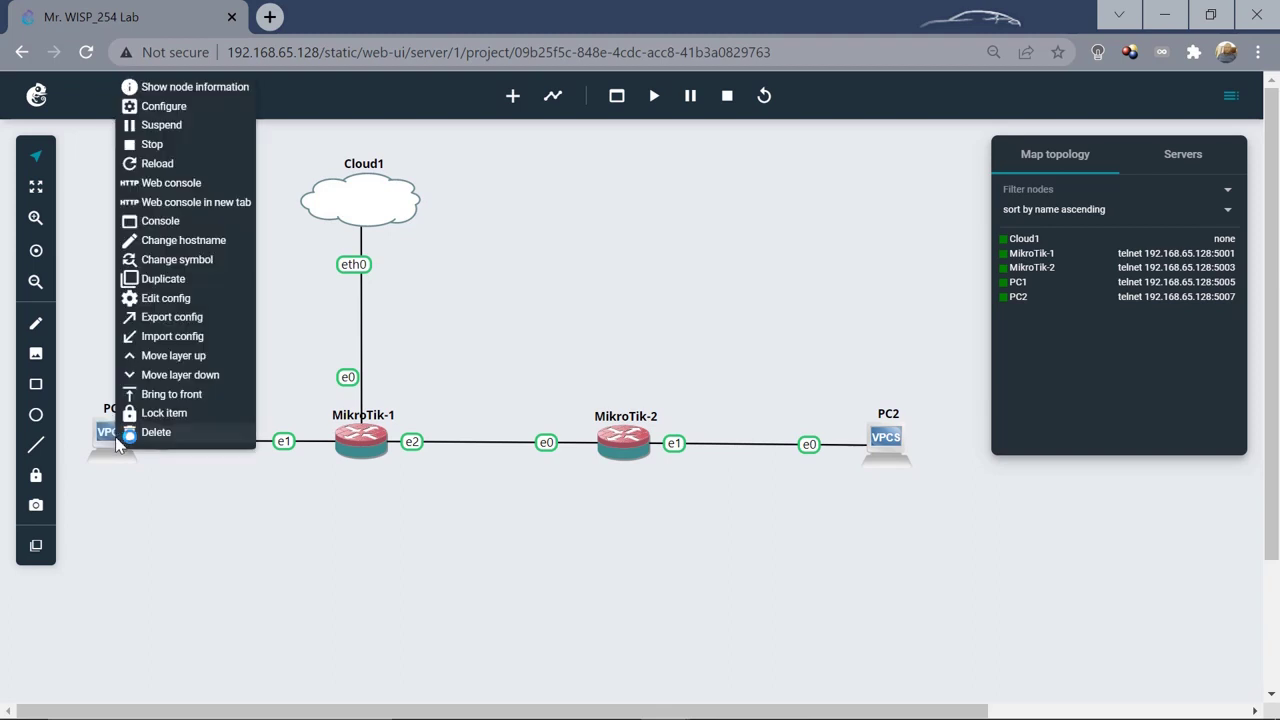
left_click(165, 186)
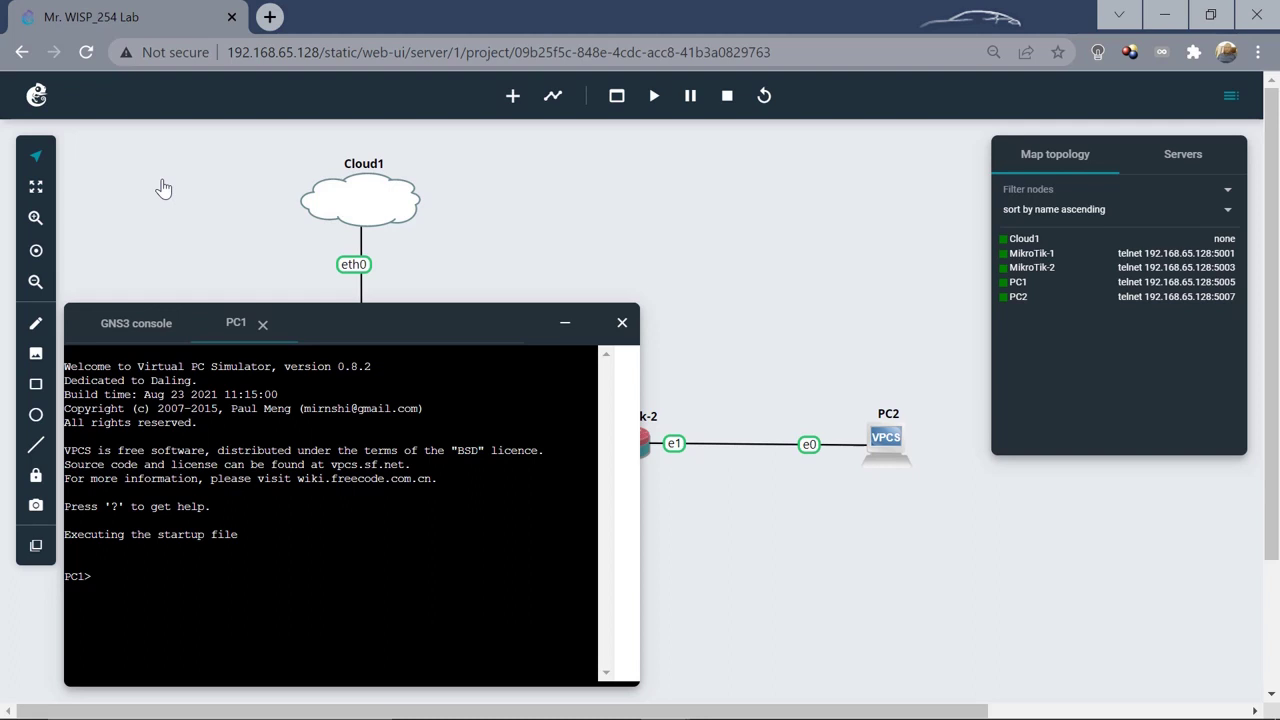
Request a DHCP address in PC1's console and display its IP configuration with show ip.
type("dhcp")
key("Return")
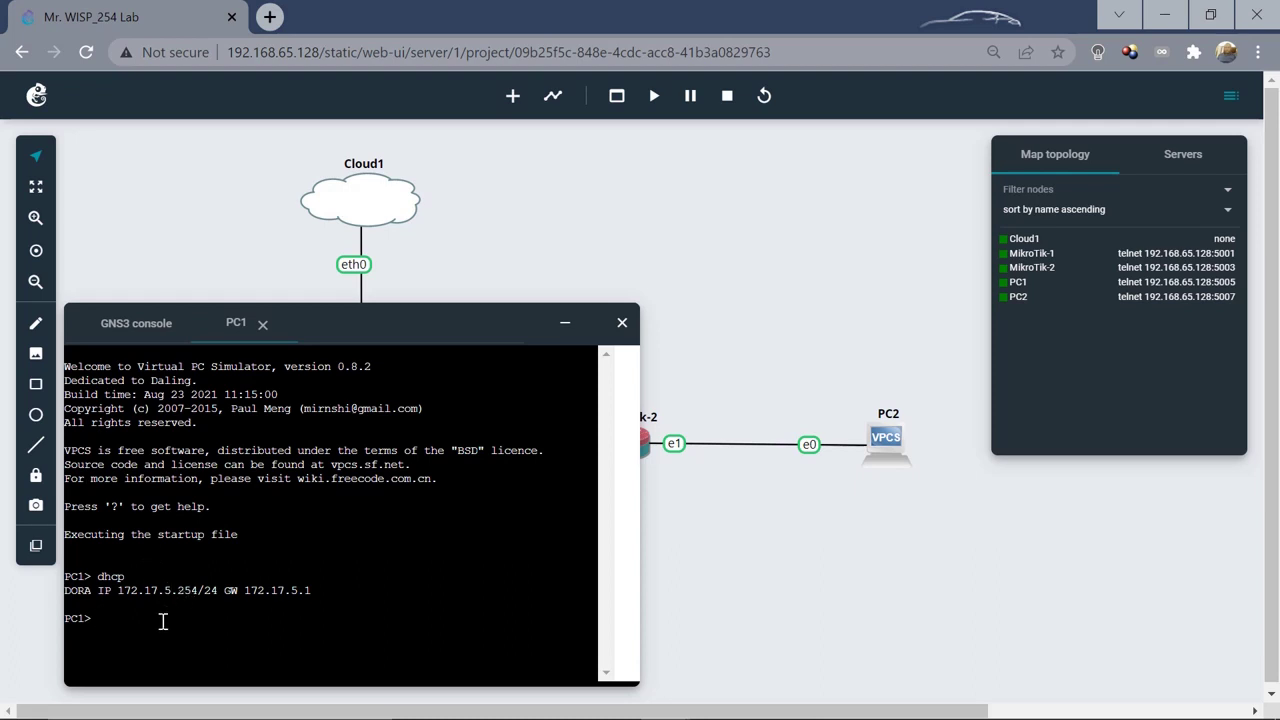
type("show ip")
key("Return")
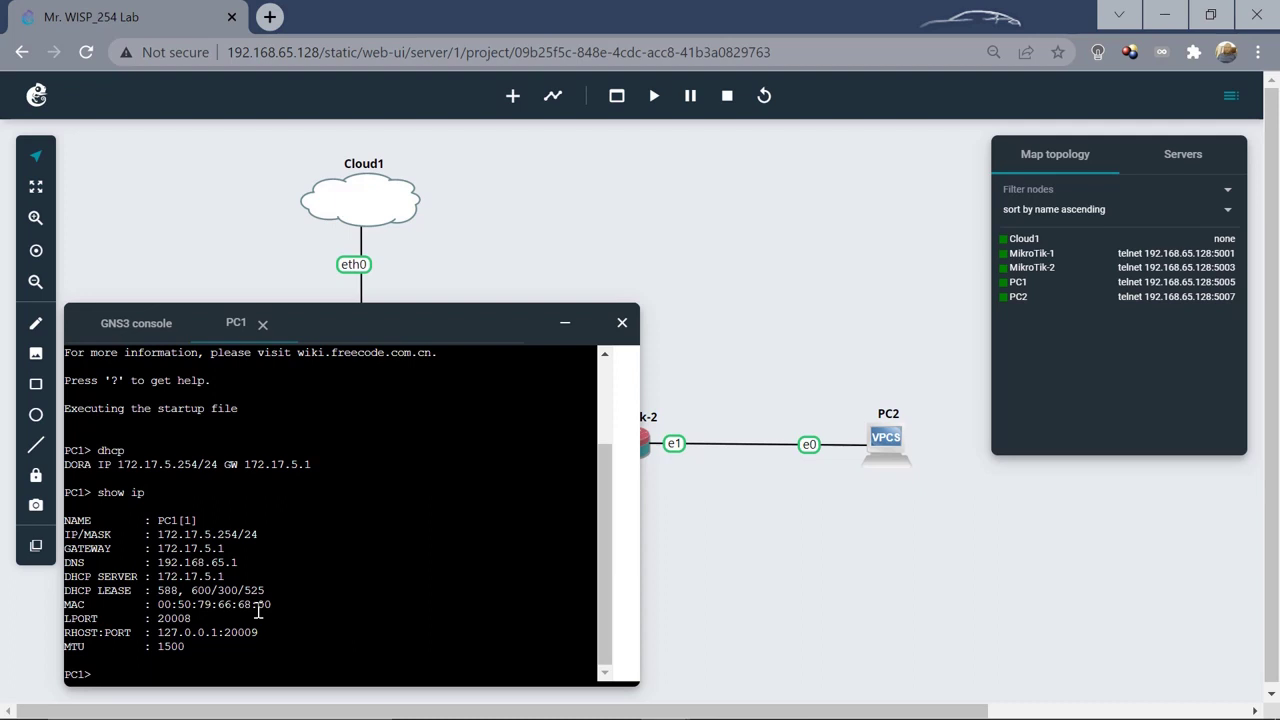
Open PC2's web console from the topology, request a DHCP address and display its IP configuration with show ip.
right_click(886, 449)
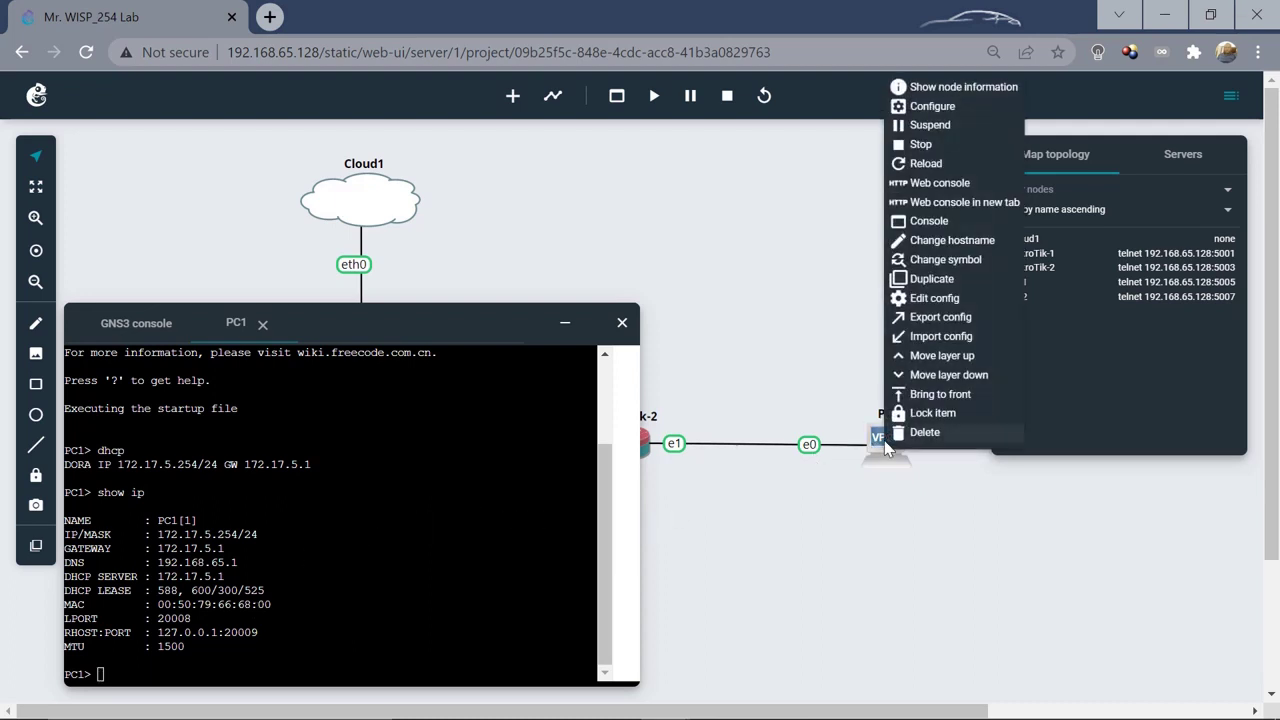
left_click(954, 186)
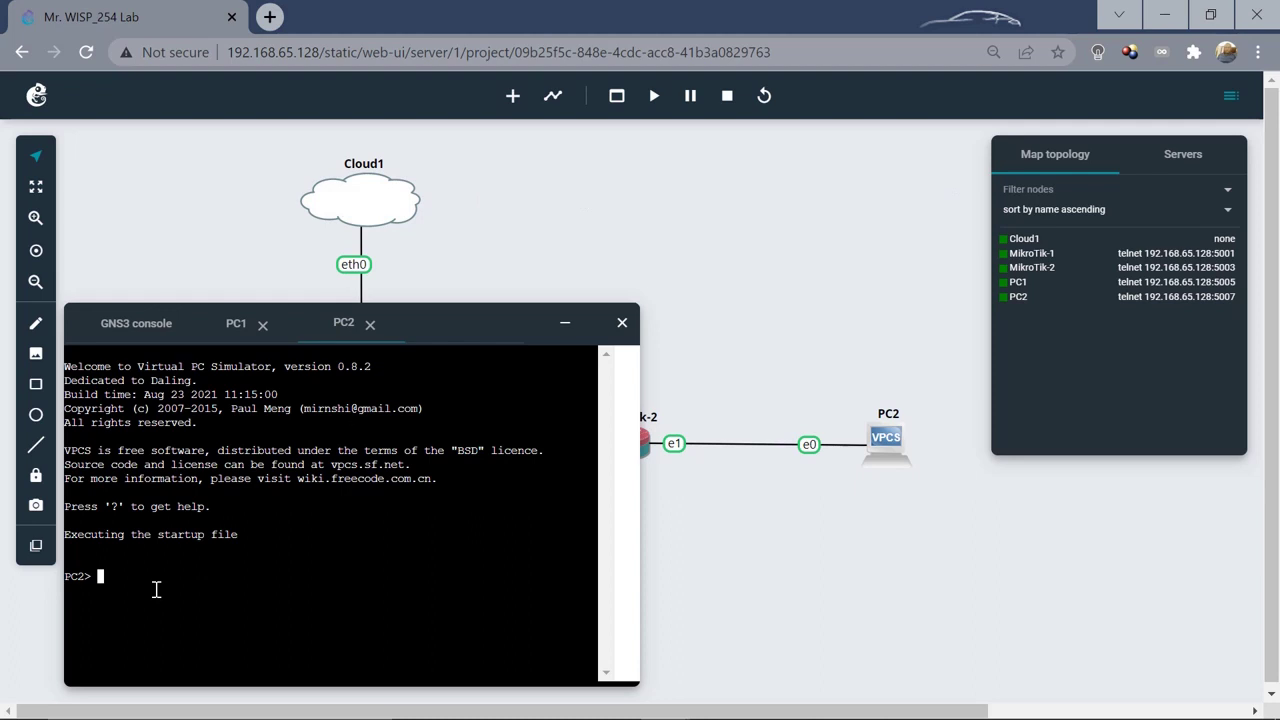
type("dhcp")
key("Return")
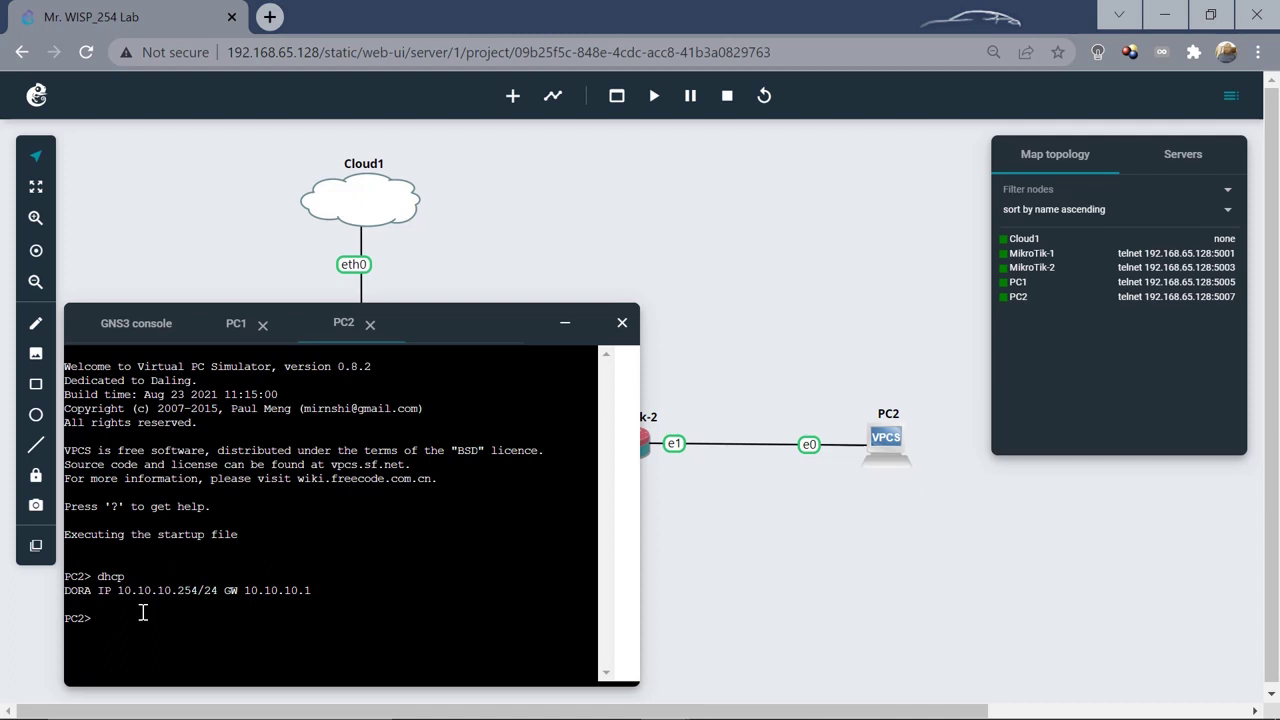
type("show ip")
key("Return")
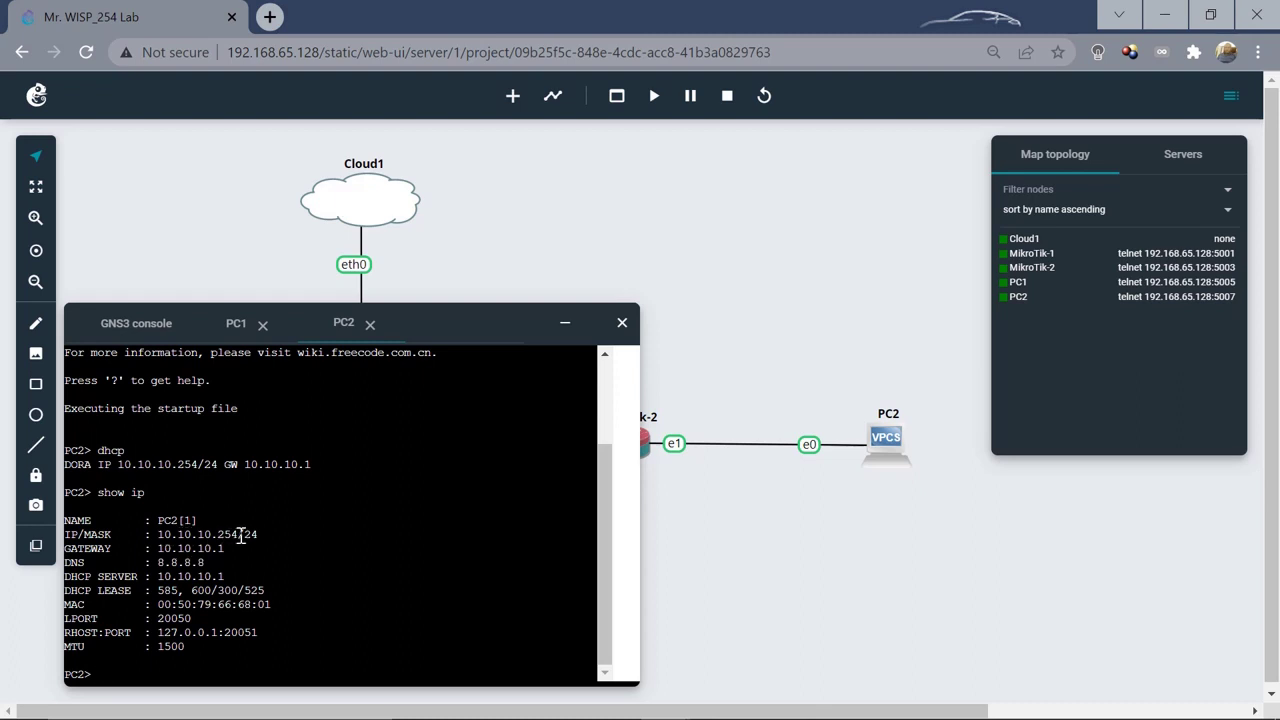
Run a continuous ping from PC1 to PC2 at 10.10.10.254 and review the console output.
left_click(238, 324)
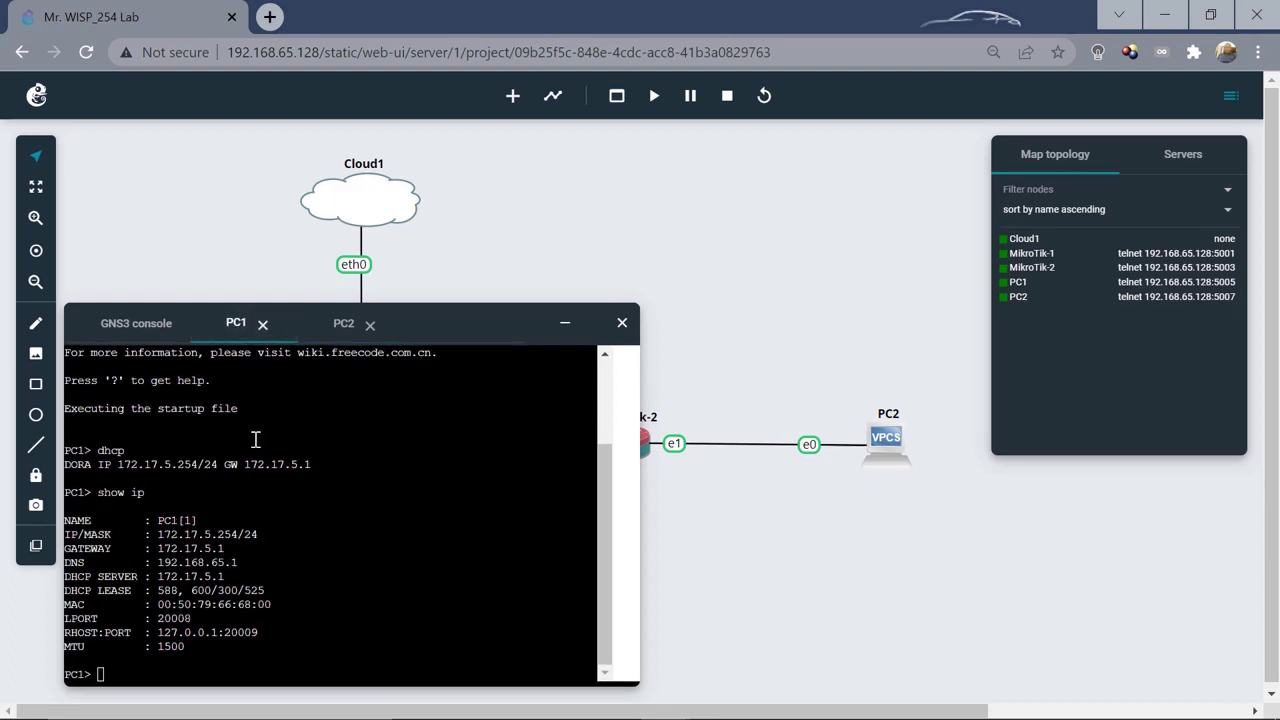
left_click(159, 673)
type("ping ")
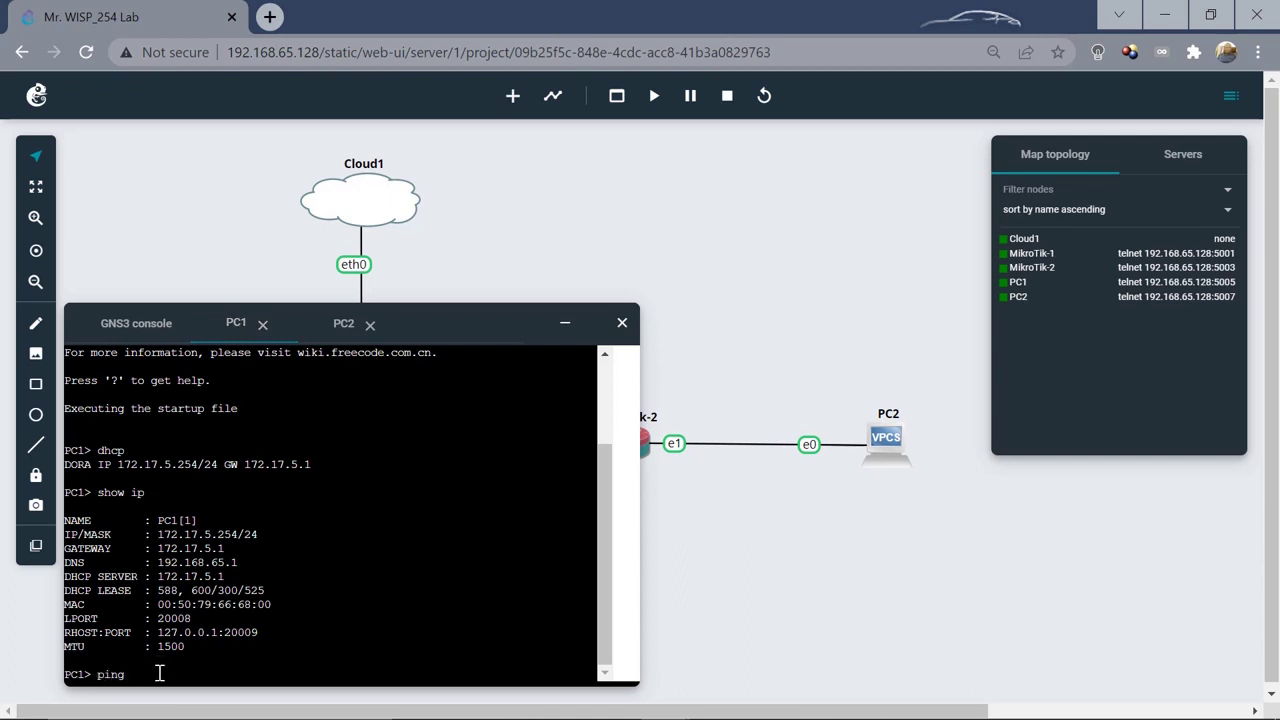
type("10.10.10.254 -t")
key("Return")
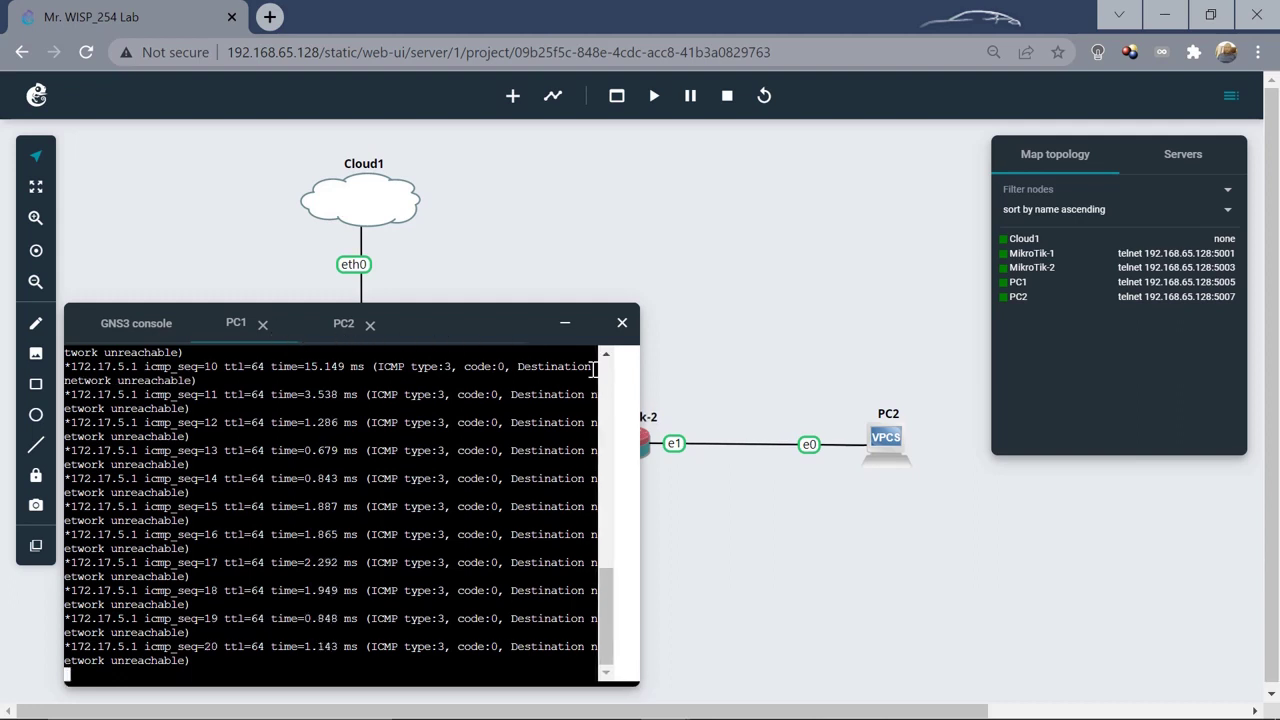
left_click_drag(606, 625, 625, 390)
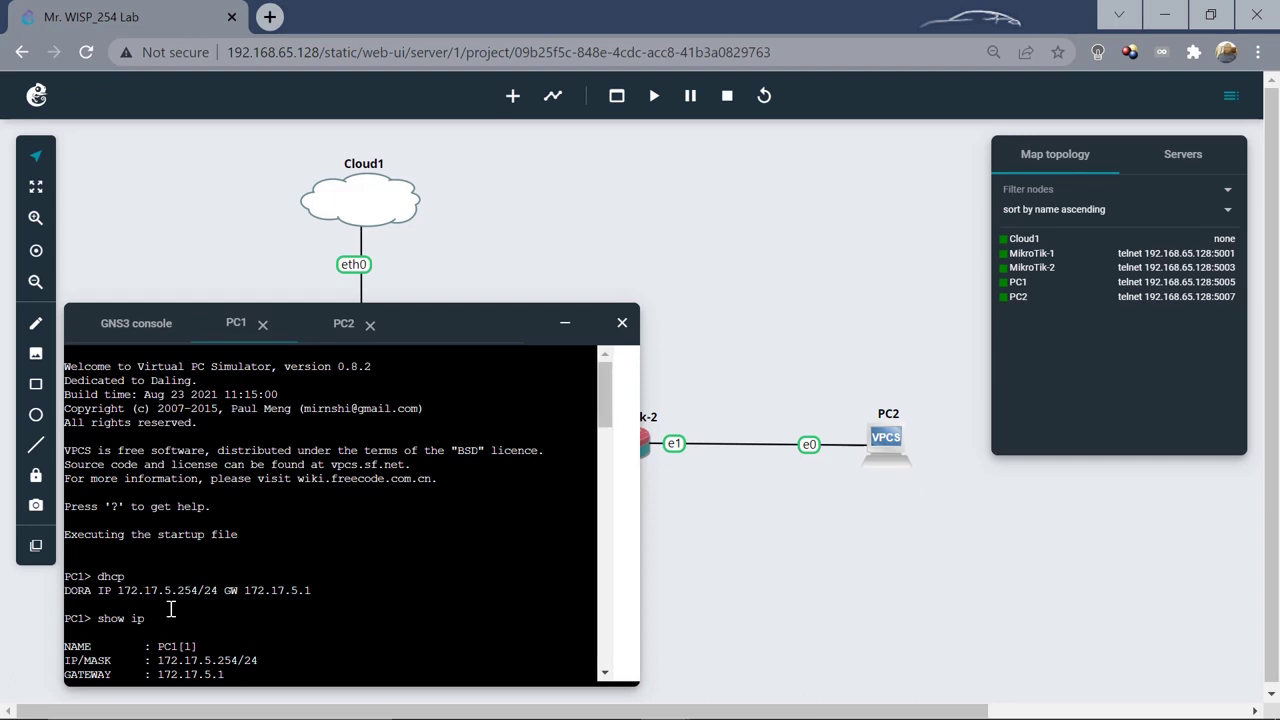
Run a continuous ping from PC2 to PC1 at 172.17.5.254 and minimize the console window.
left_click(345, 326)
left_click(144, 668)
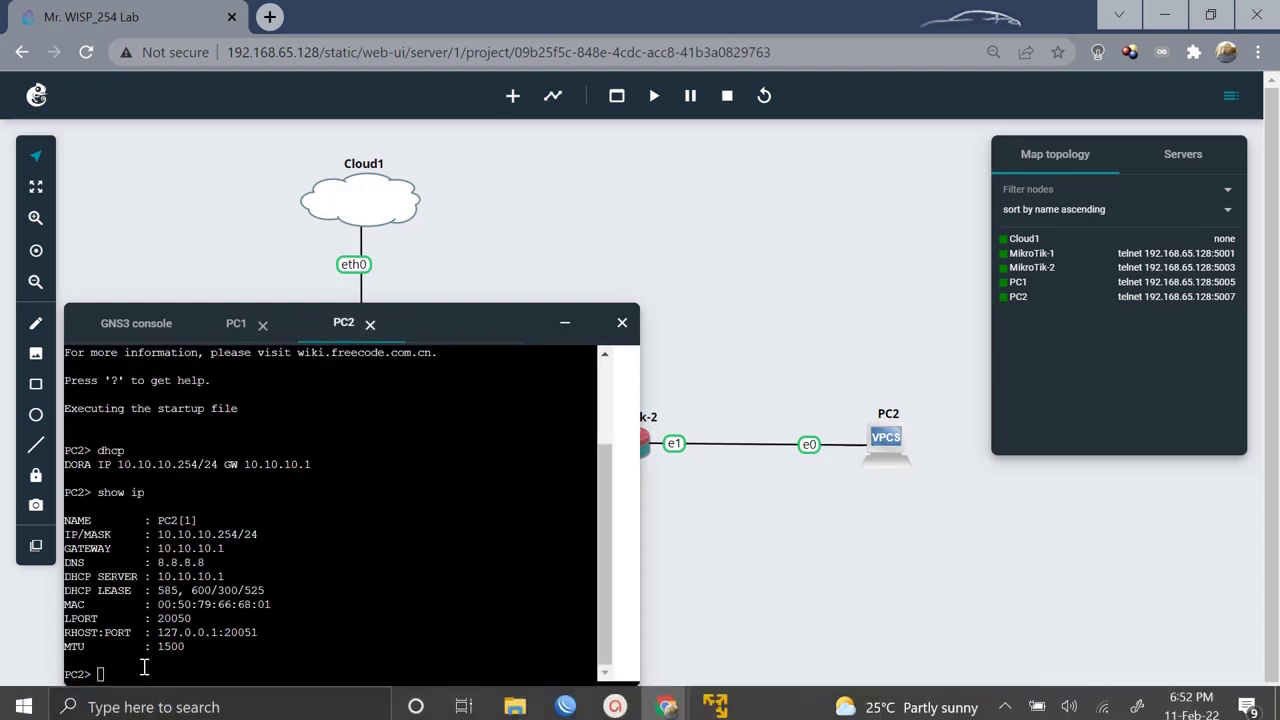
type("ping ")
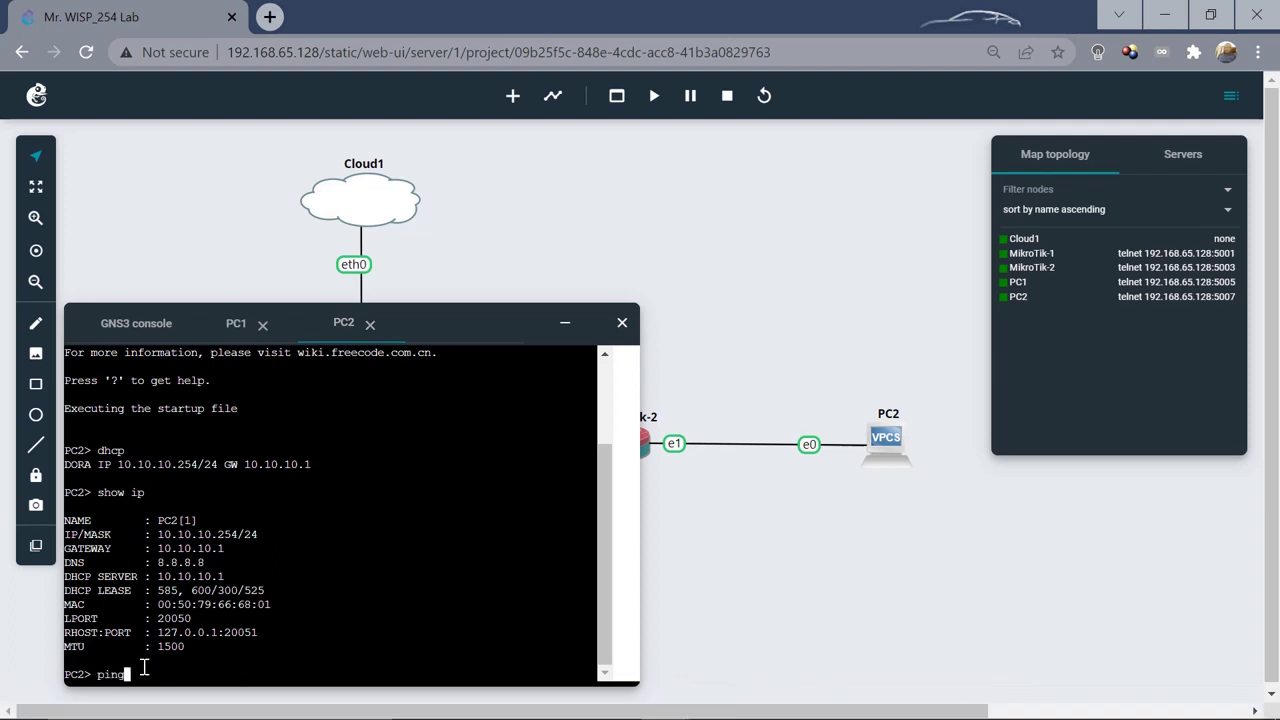
type("172.17.5.254 -t")
key("Return")
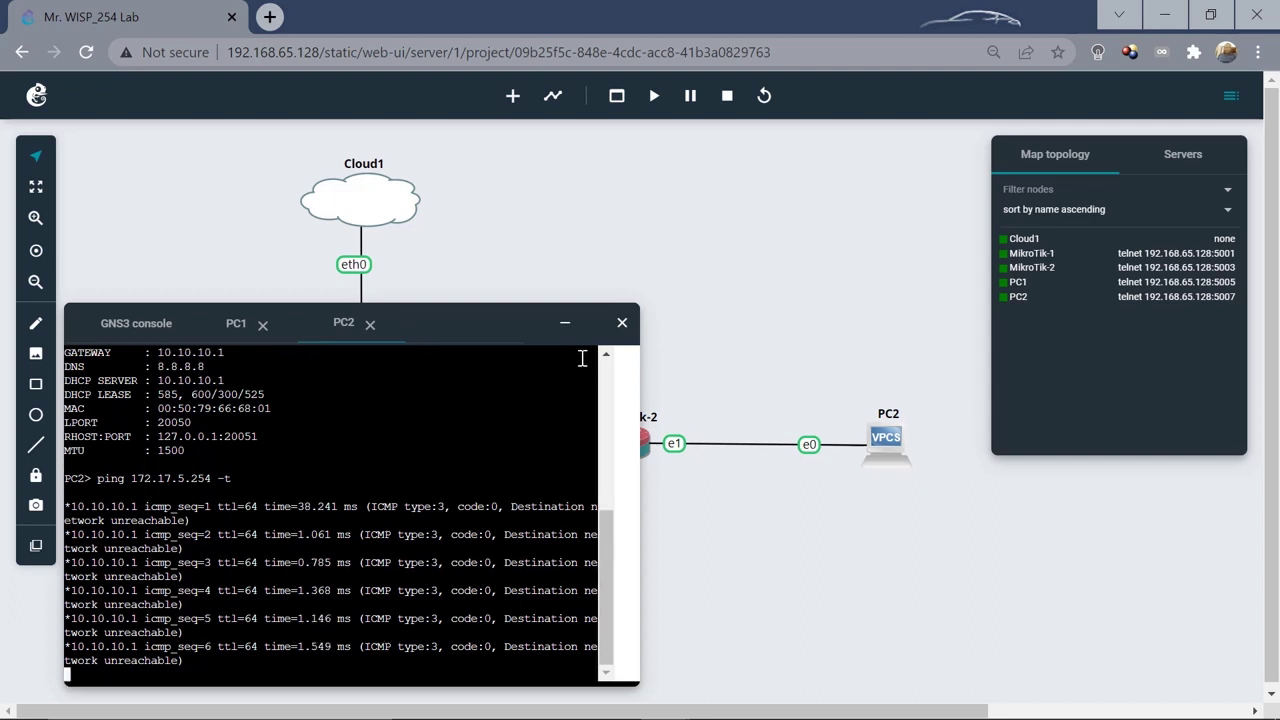
left_click(561, 323)
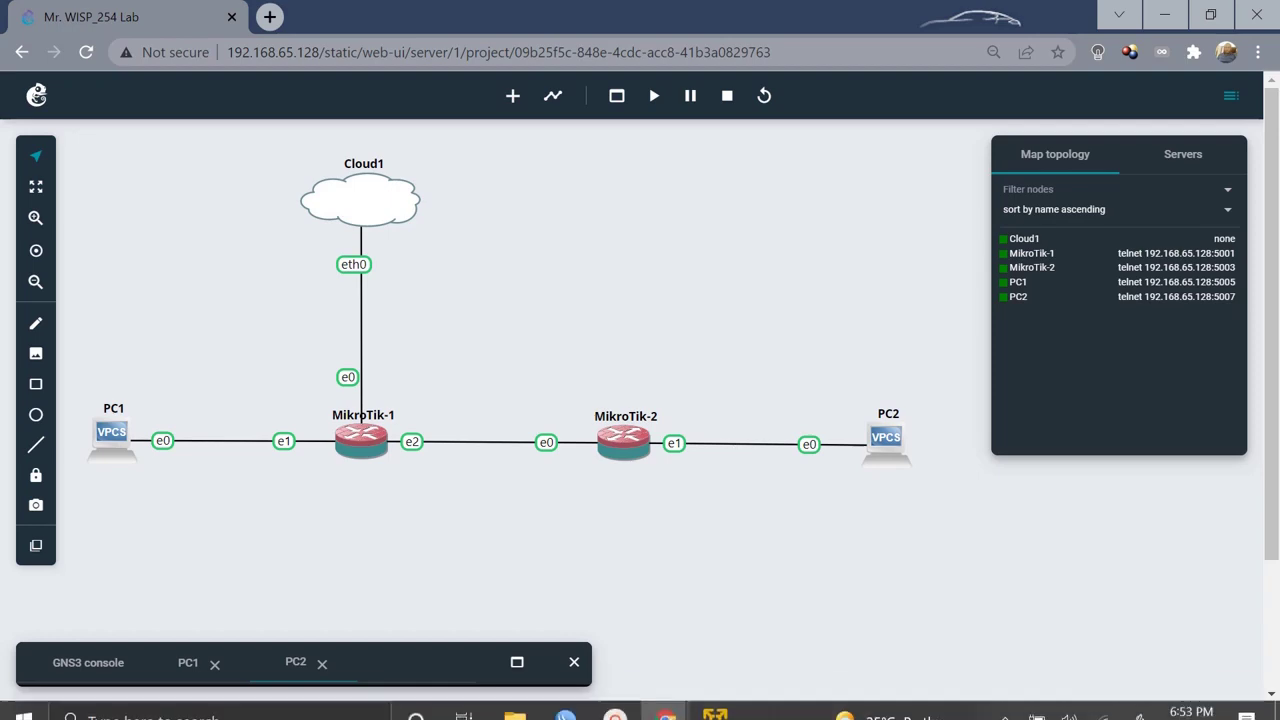
Restore Router 1's WinBox session, open its IP route list and select all the connected routes.
mouse_move(570, 706)
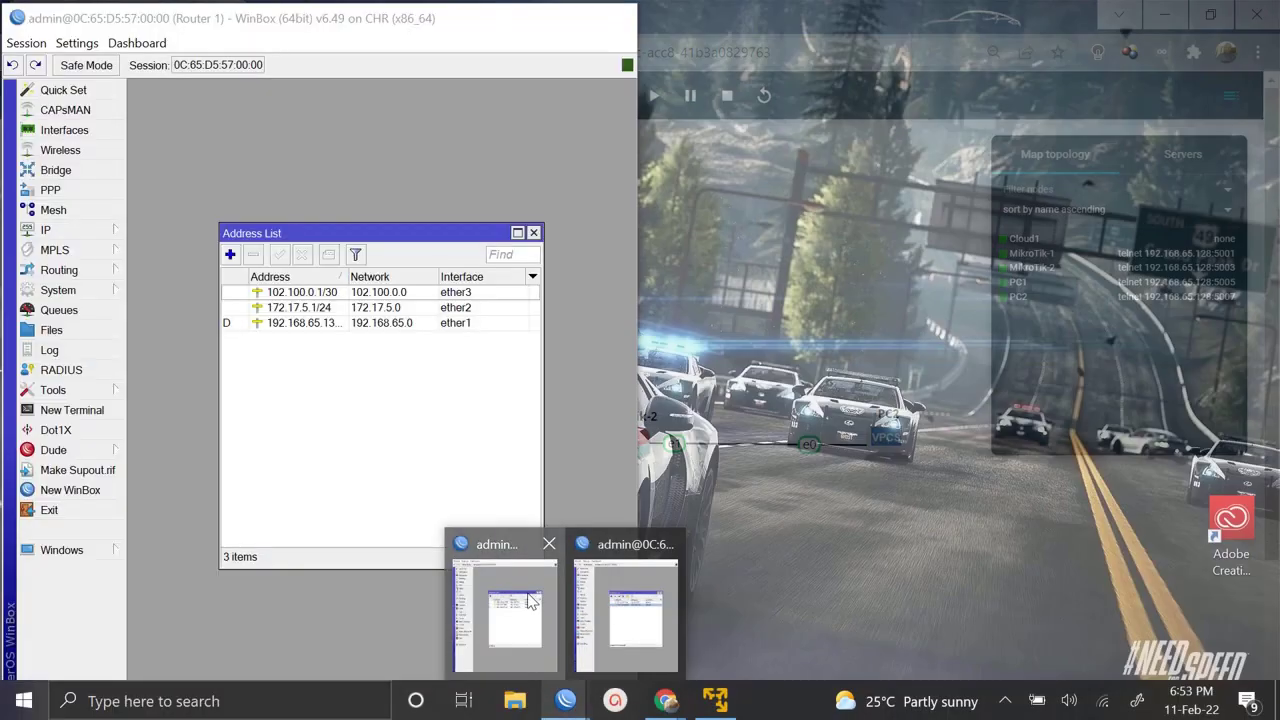
left_click(530, 612)
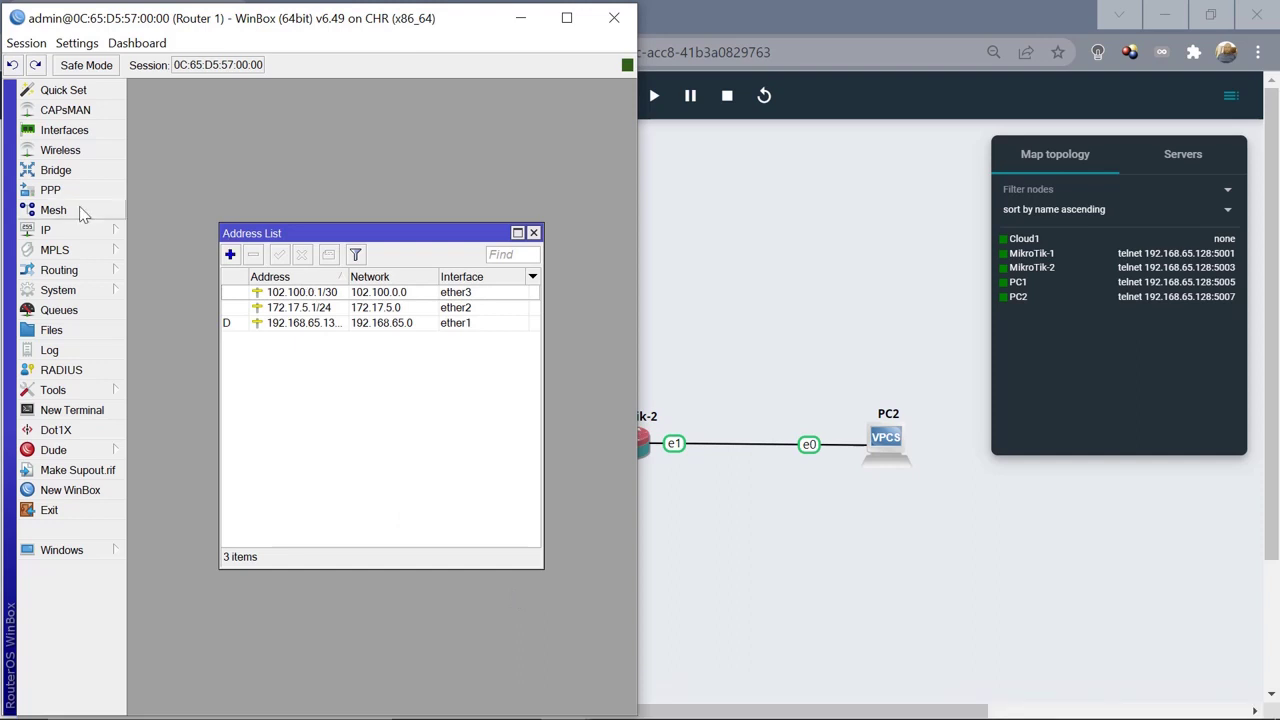
left_click(45, 232)
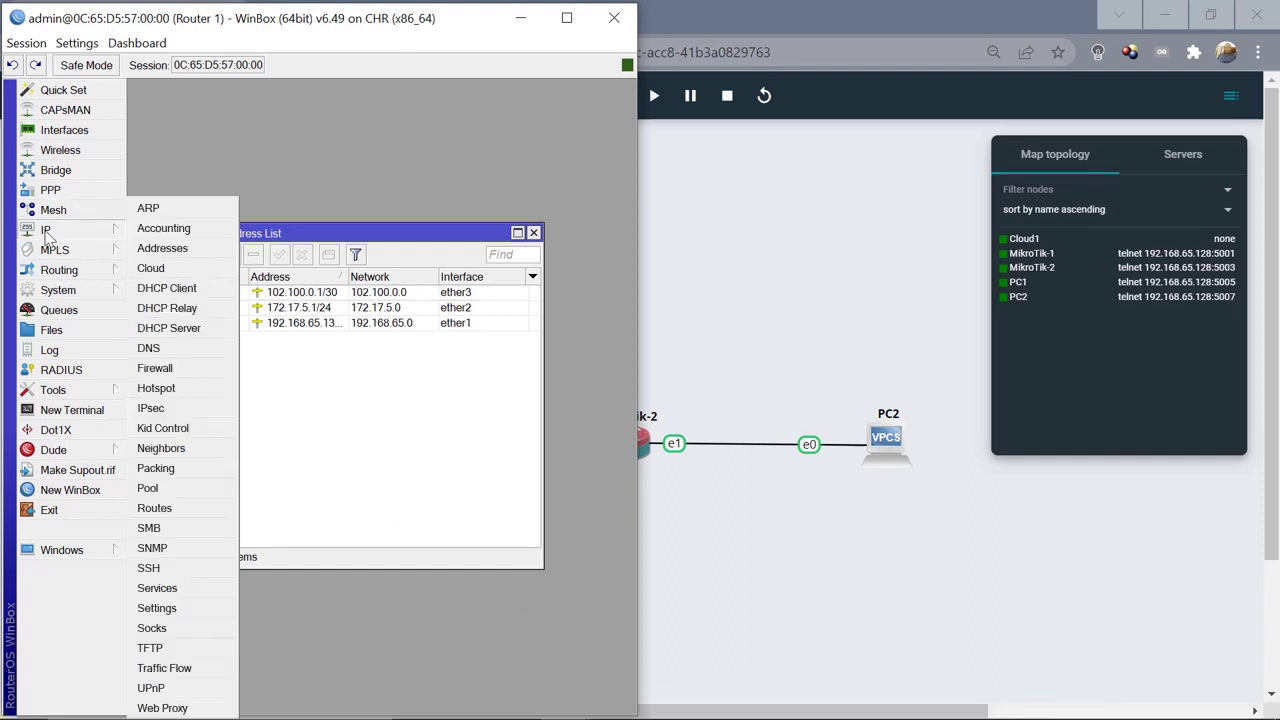
left_click(155, 509)
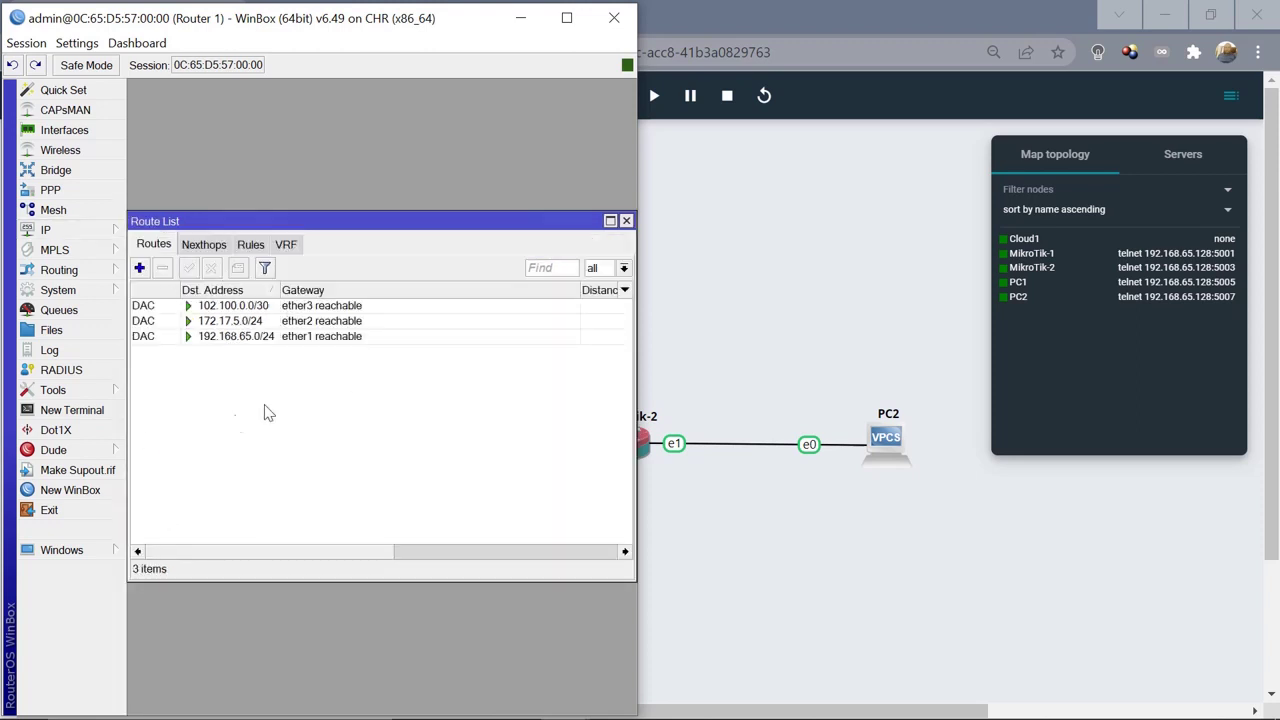
left_click(304, 309)
key("shift+Down")
key("shift+Down")
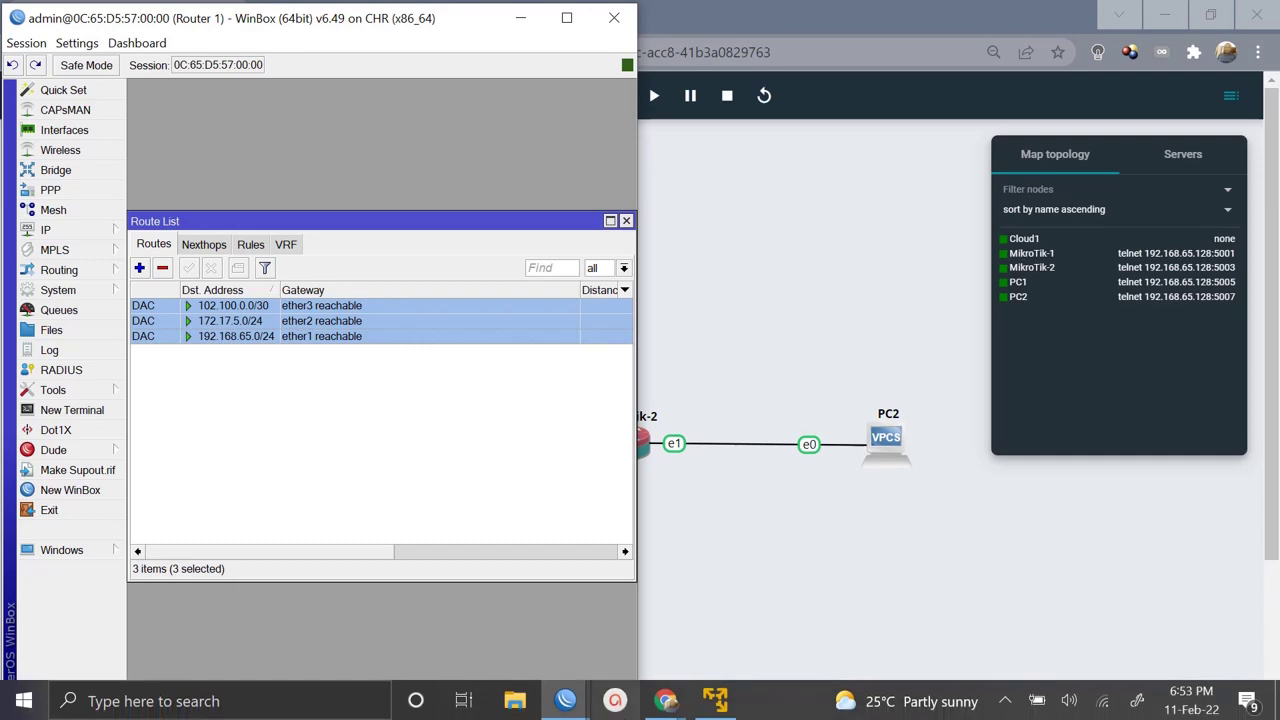
Start a new route in Router 1's route list, widen its dialog, and minimize Router 2's session after viewing its address list.
mouse_move(577, 706)
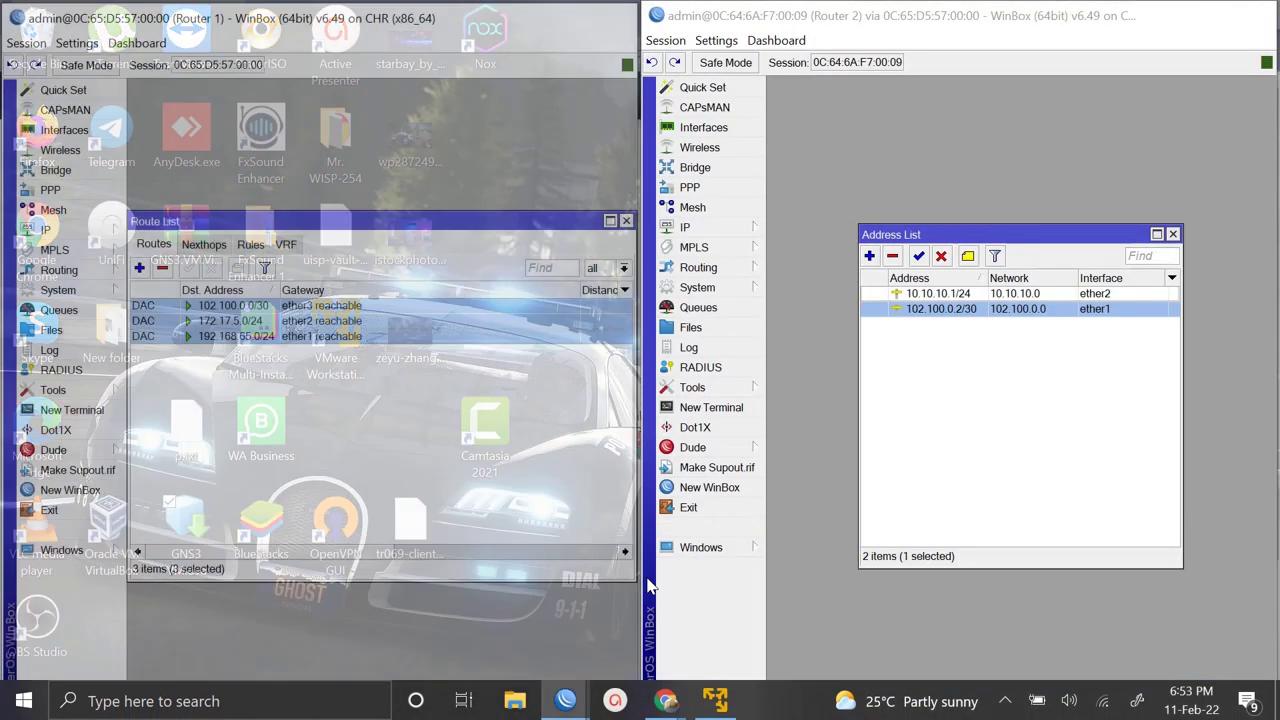
left_click(650, 588)
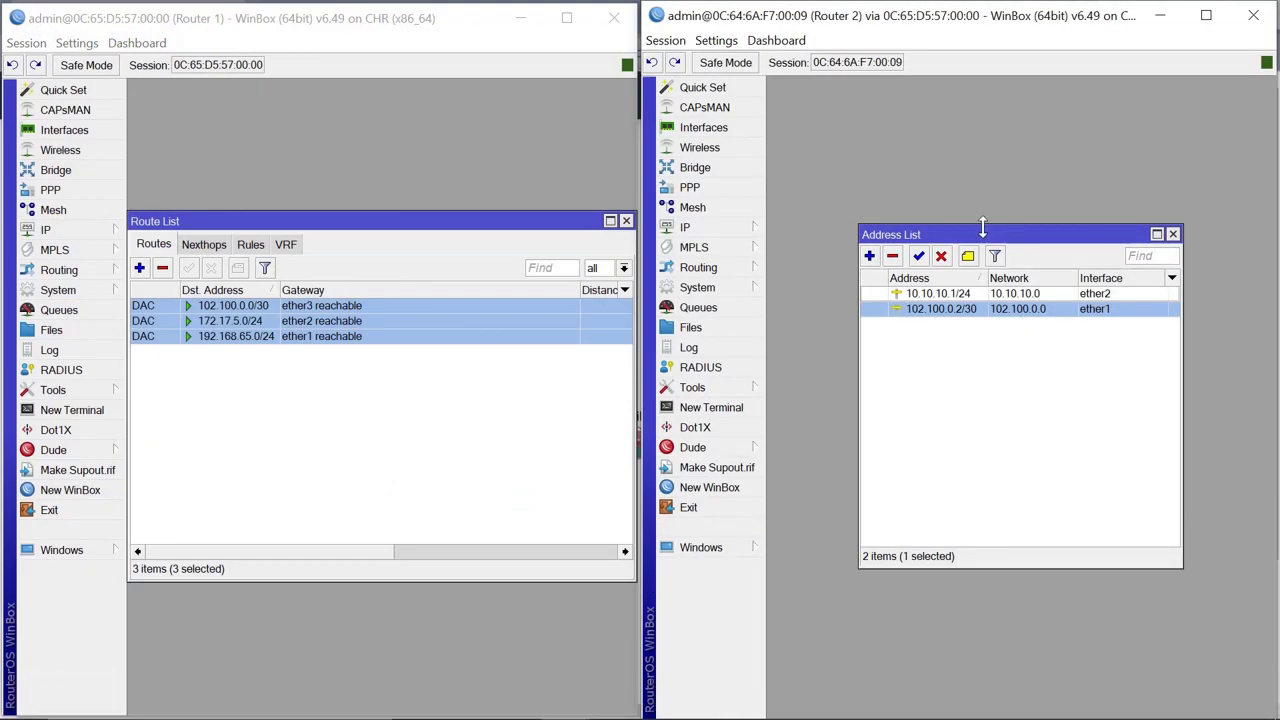
left_click(1003, 340)
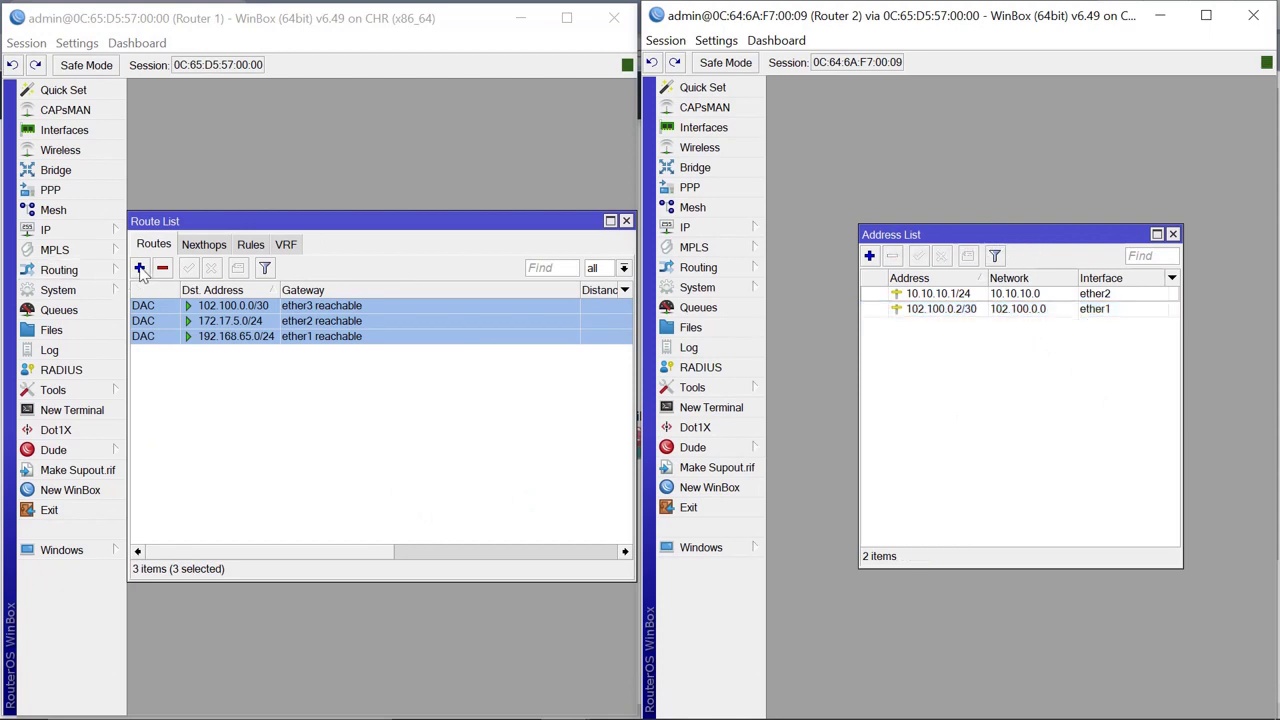
left_click(204, 384)
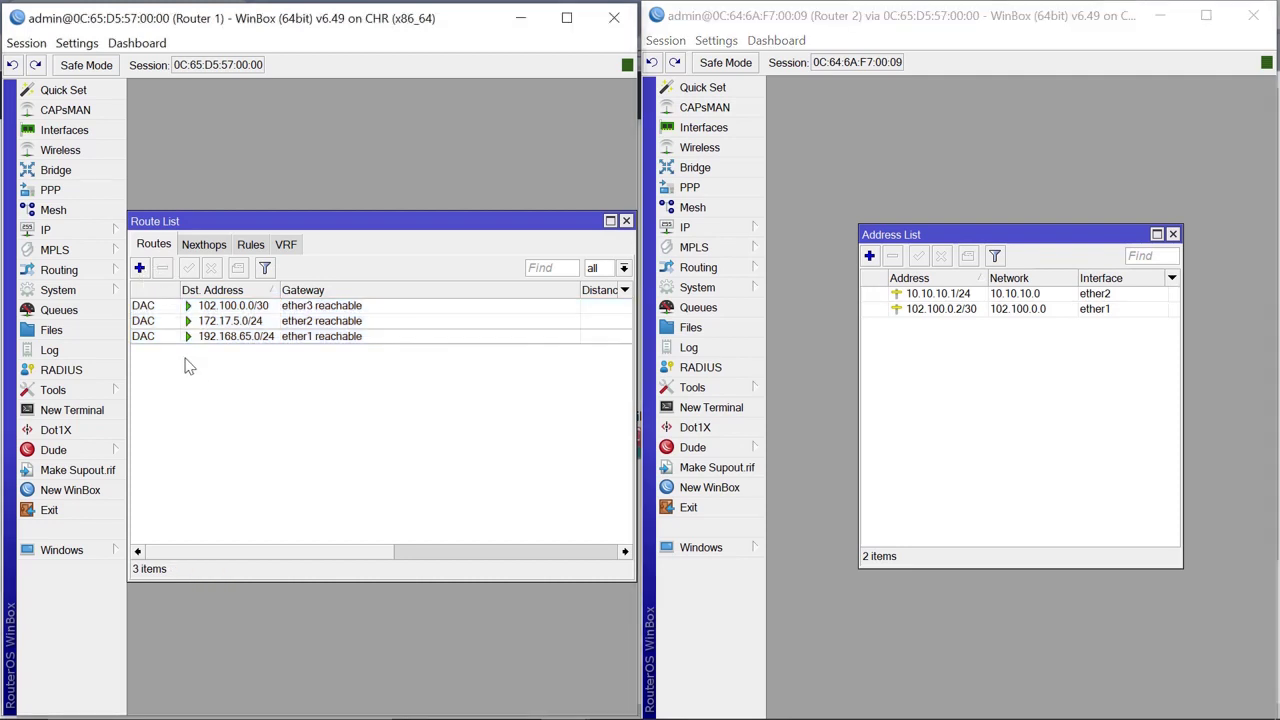
left_click(140, 270)
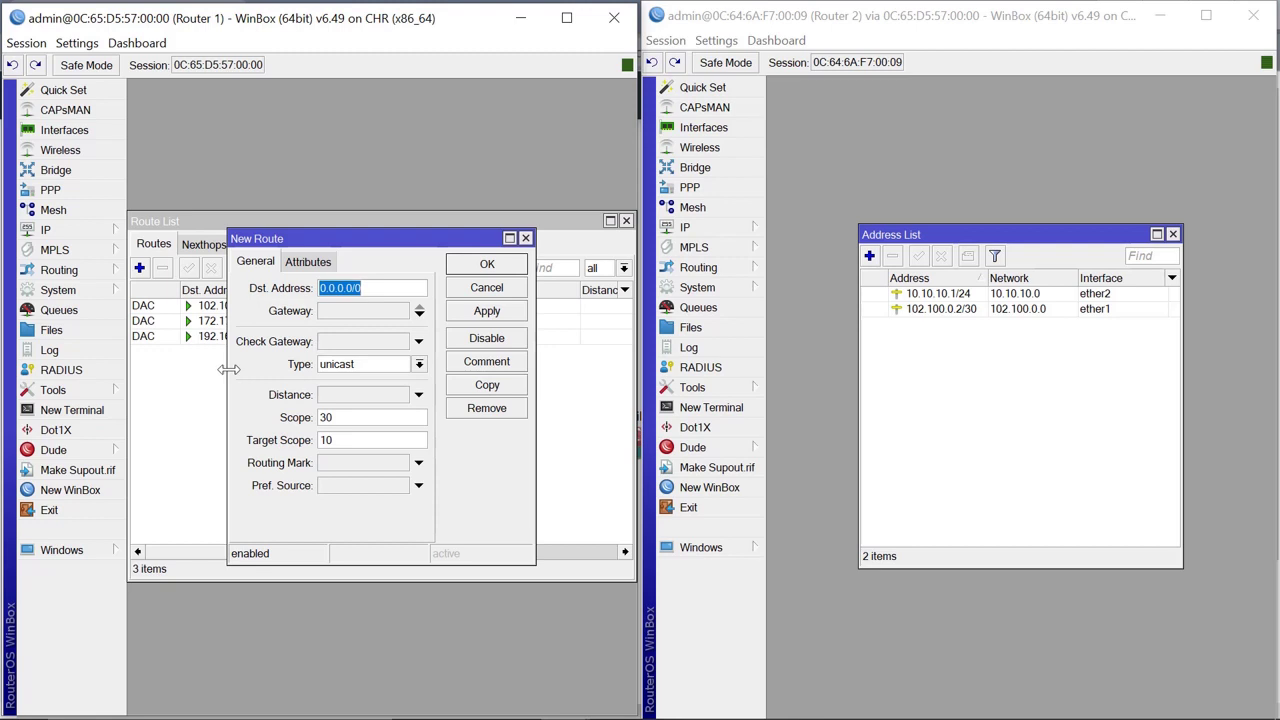
left_click_drag(229, 369, 138, 369)
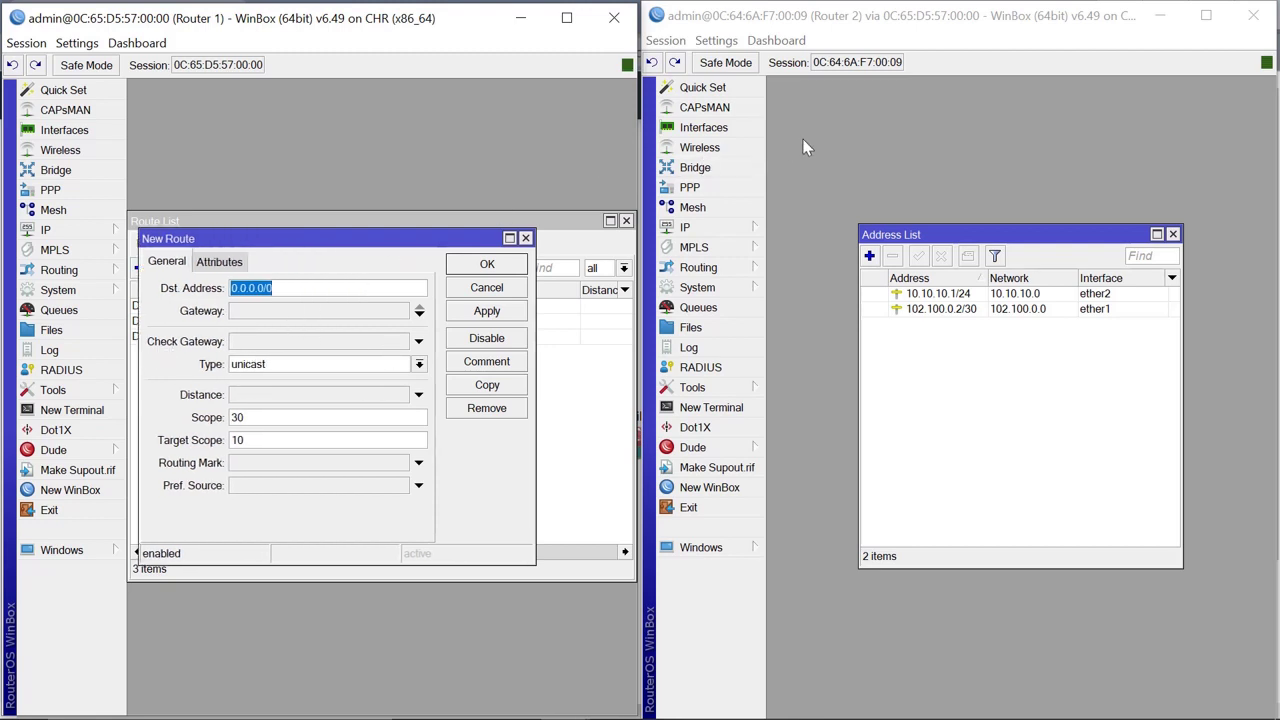
left_click(1160, 16)
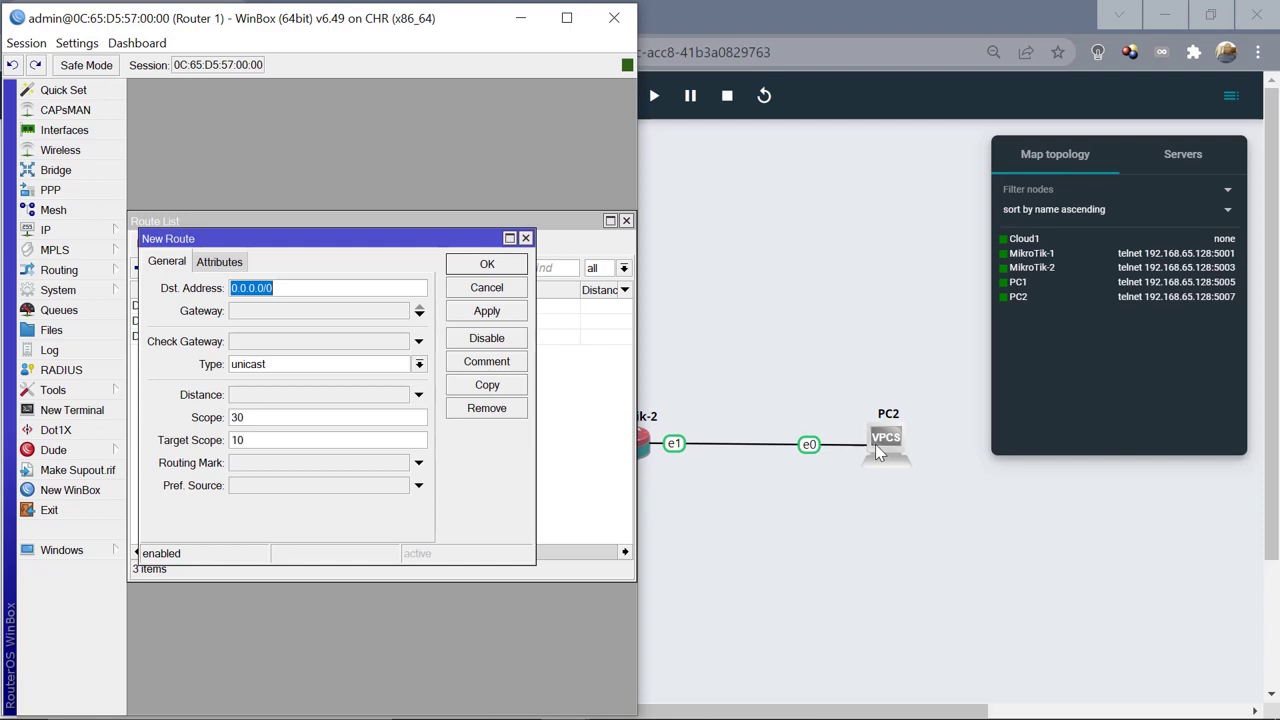
Restore Router 2's WinBox session and open the details of PC2's lease in its DHCP server leases.
mouse_move(630, 712)
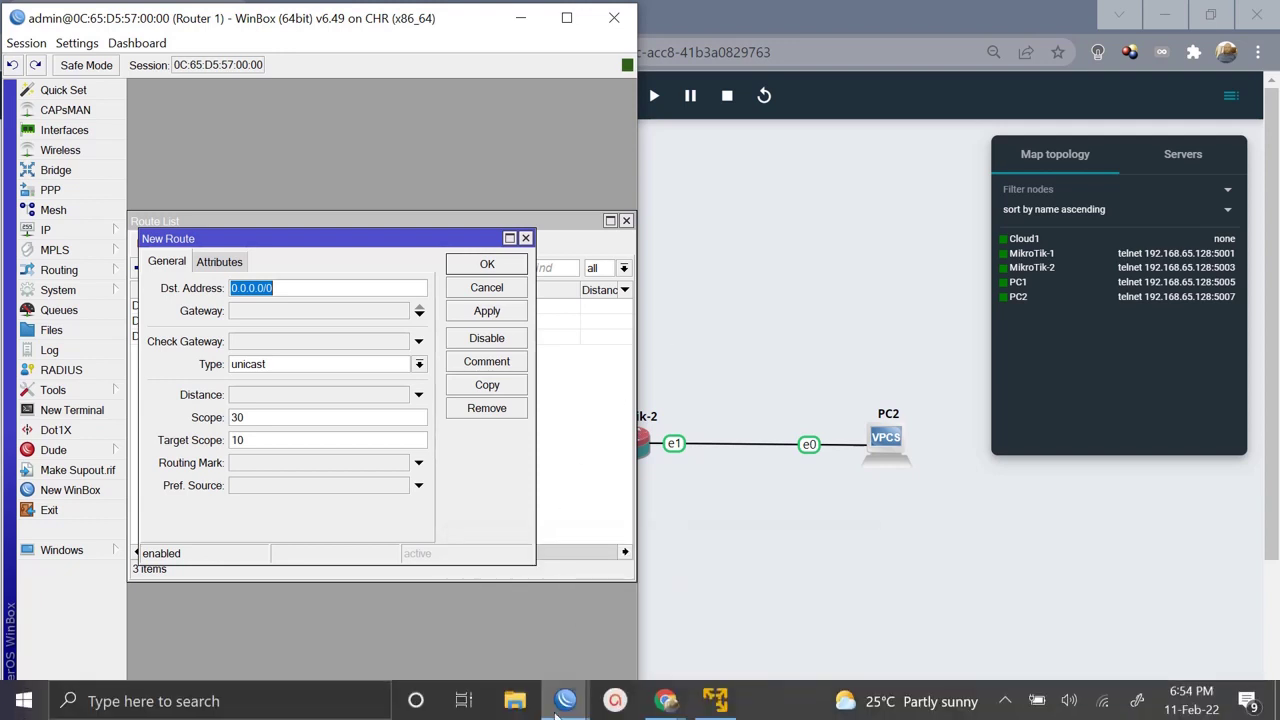
mouse_move(565, 700)
left_click(632, 625)
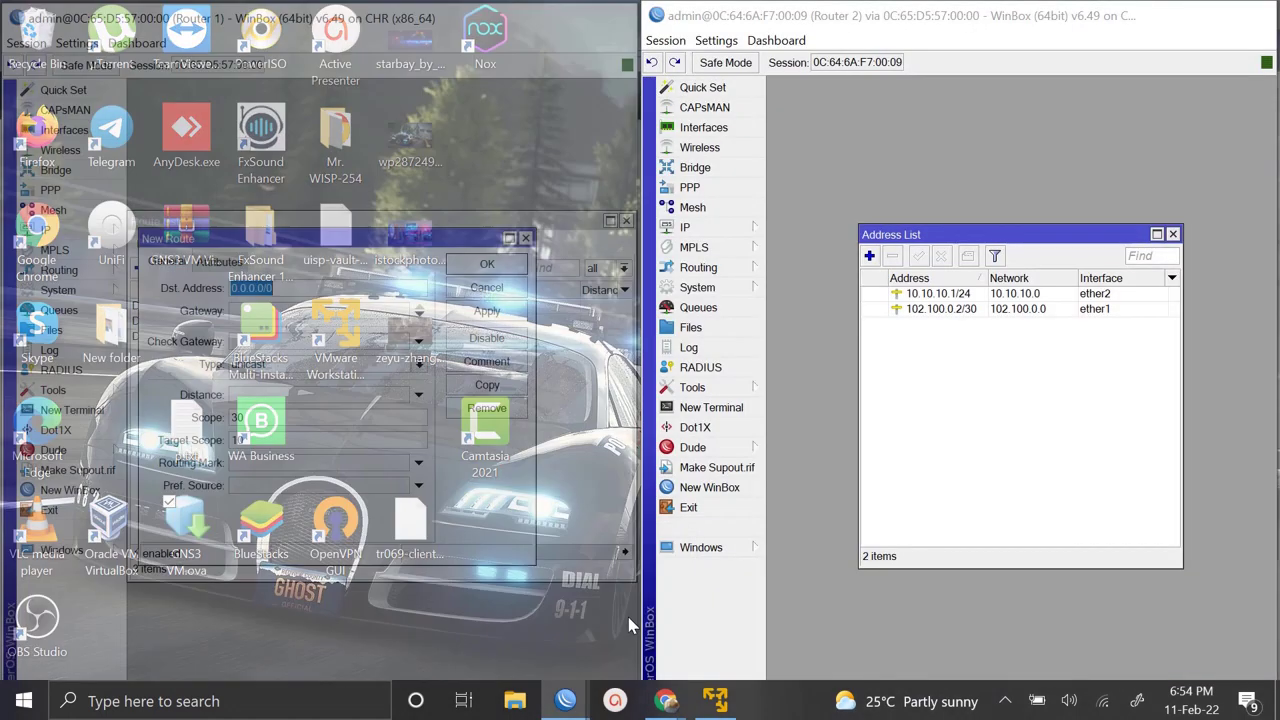
left_click(632, 625)
left_click(702, 229)
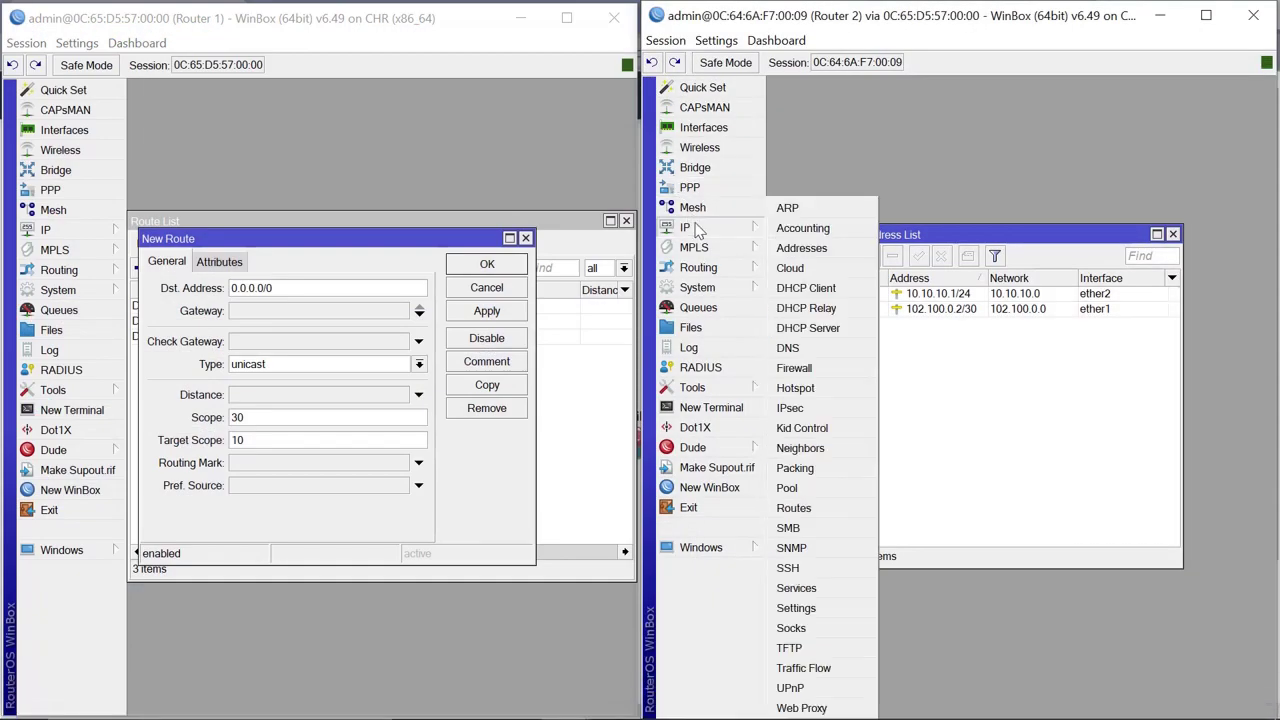
left_click(808, 328)
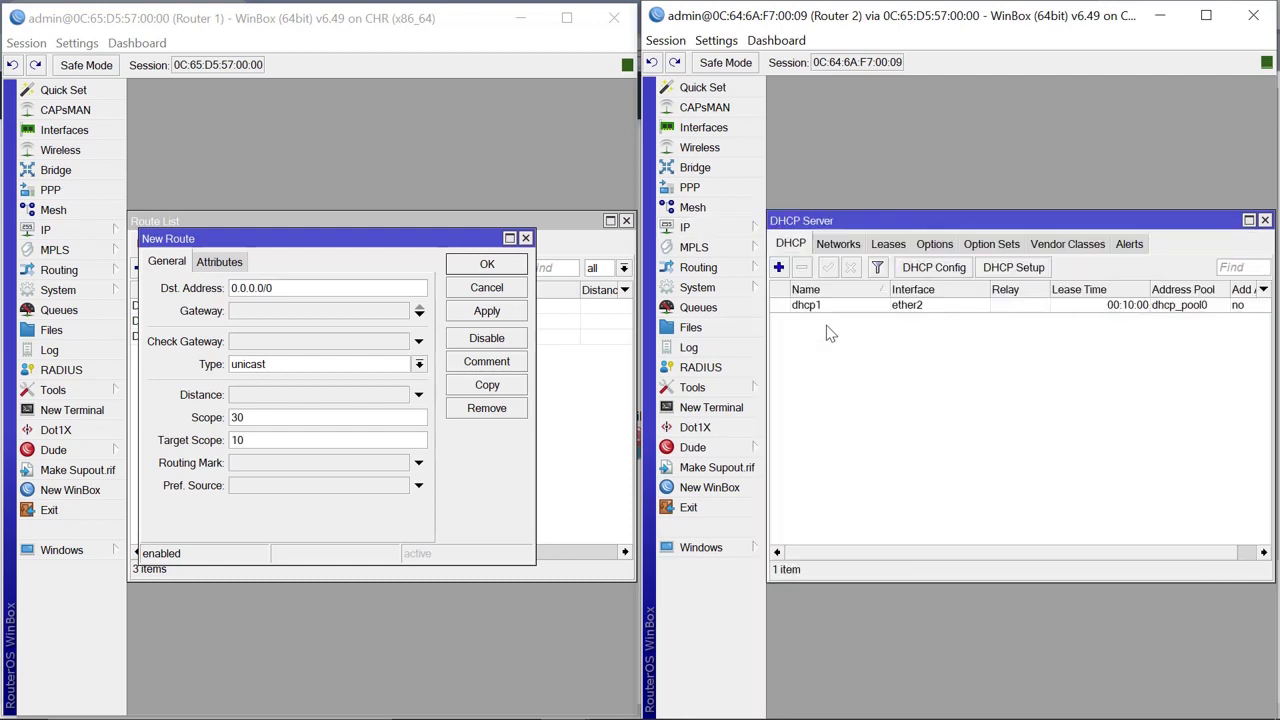
left_click(888, 246)
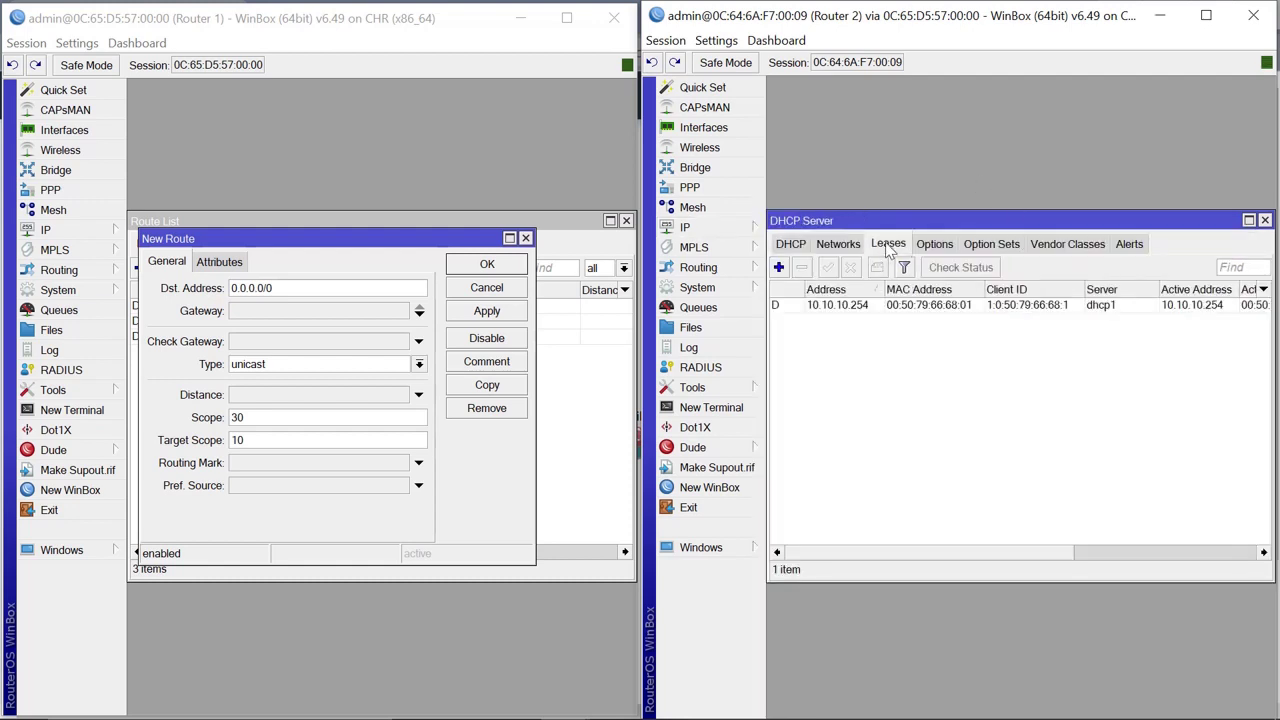
double_click(841, 308)
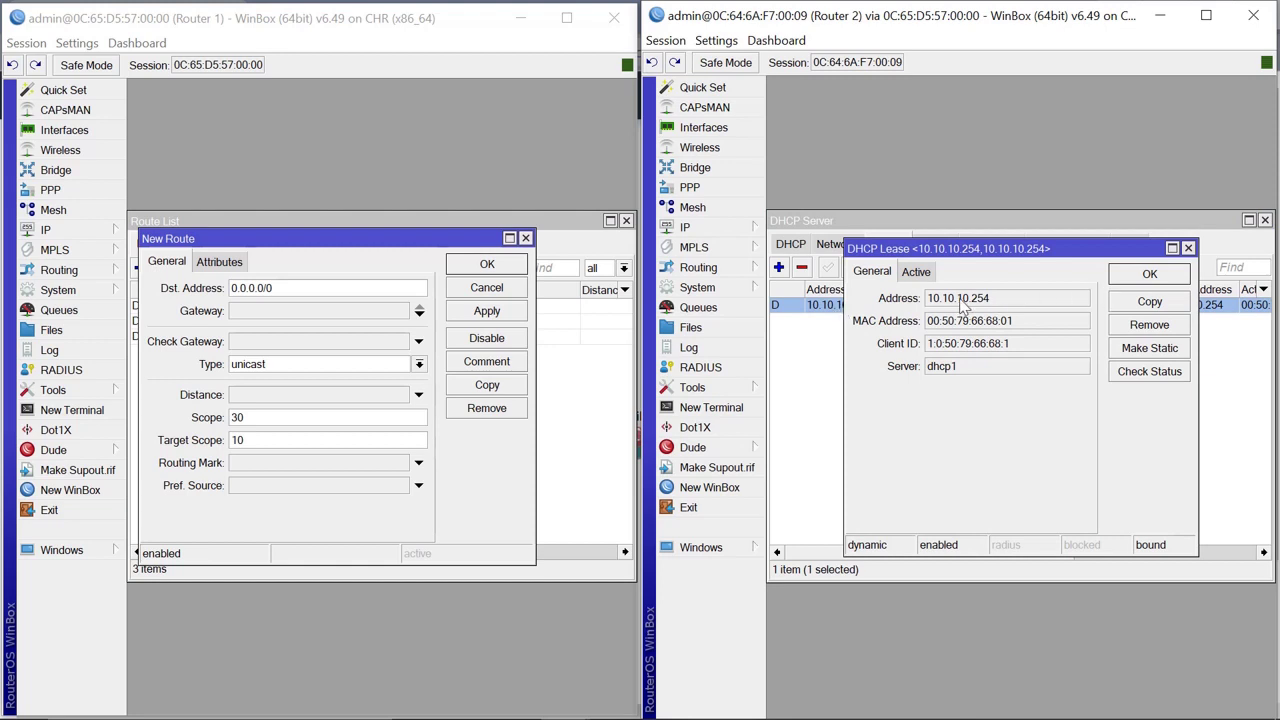
Set the destination address of Router 1's new route to 10.10.10.0/24 and close Router 2's DHCP lease details.
left_click(297, 288)
double_click(297, 288)
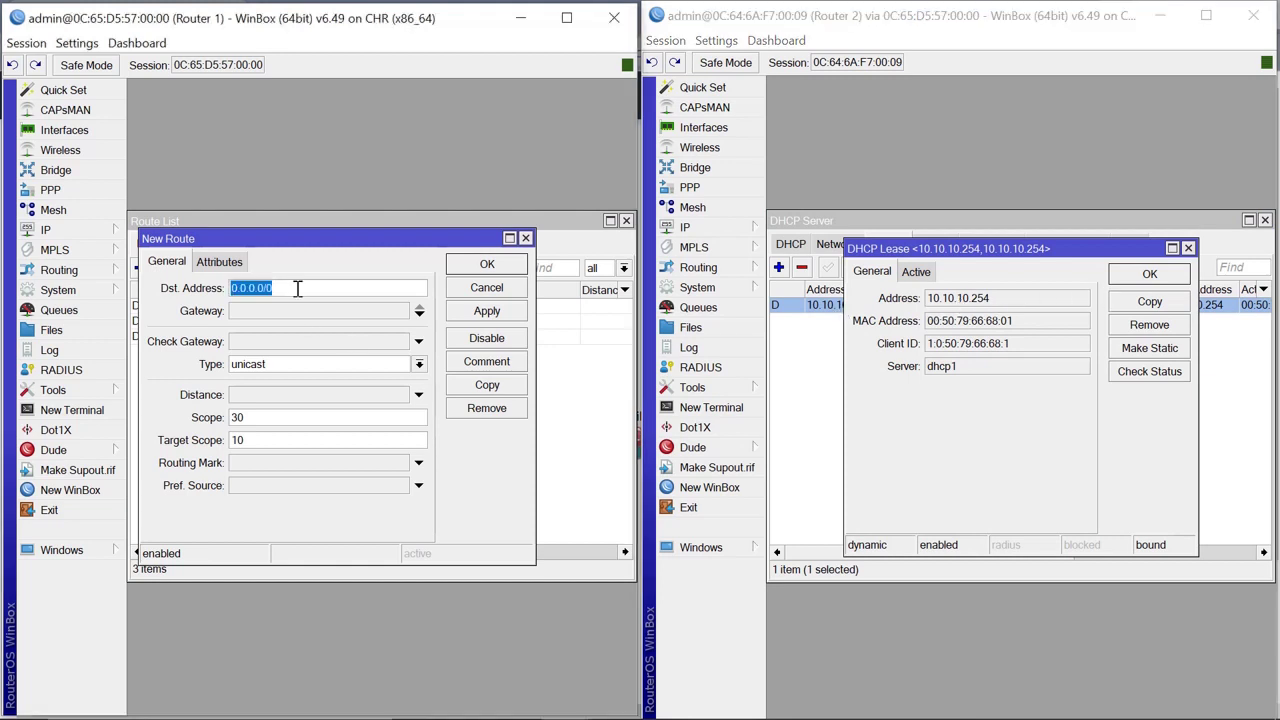
type("10")
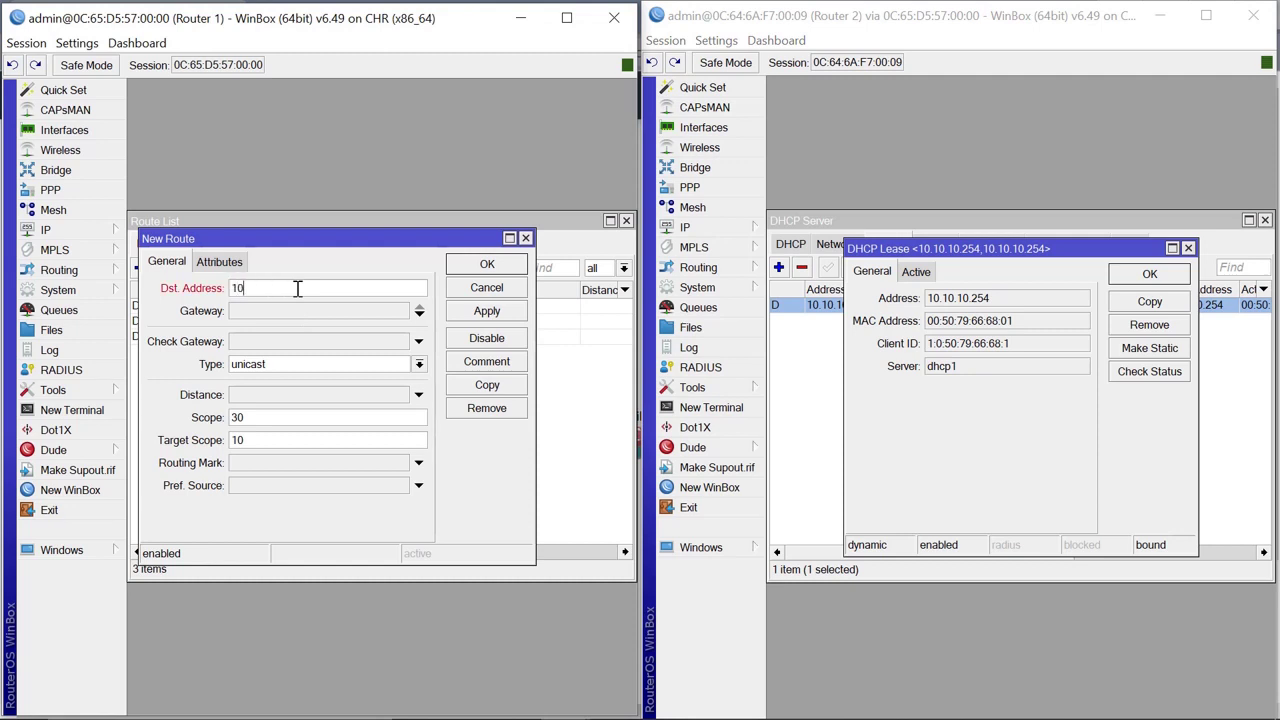
type(".10.10.")
type("0/24")
left_click(1188, 249)
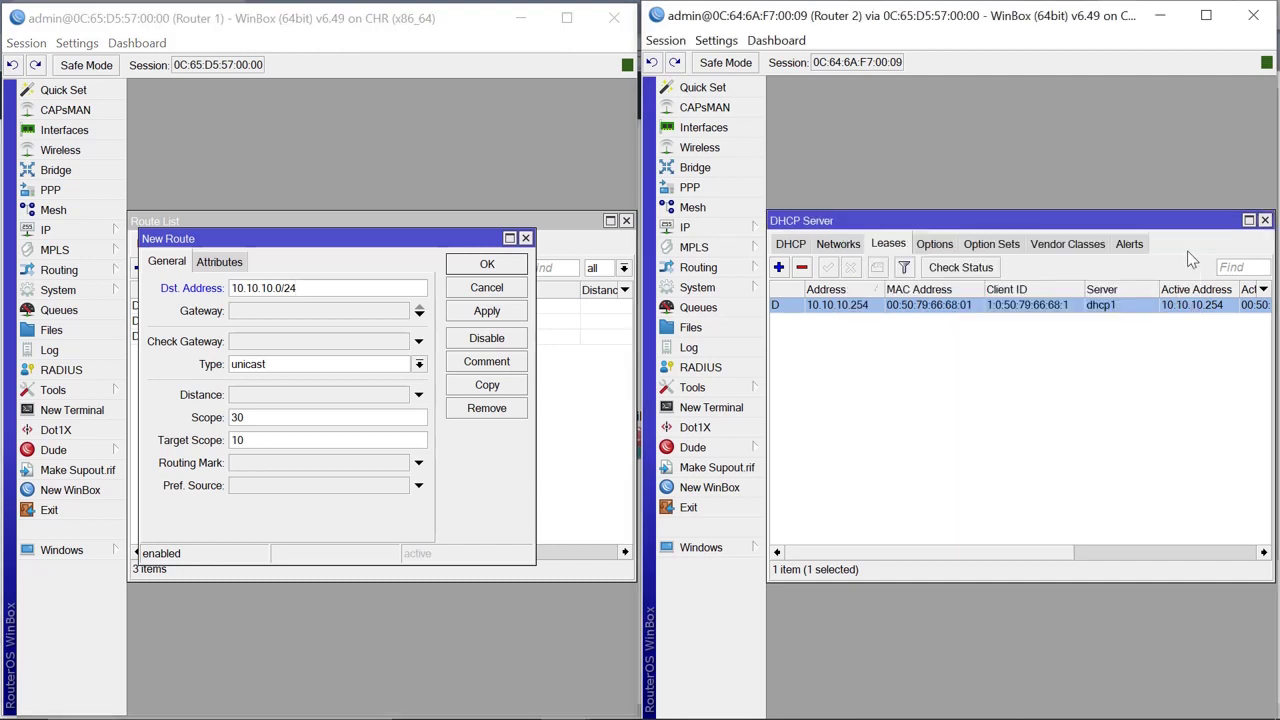
Set the gateway of Router 1's new route to 102.100.0.2, taken from Router 2's ether1 address, and save the route.
left_click(254, 311)
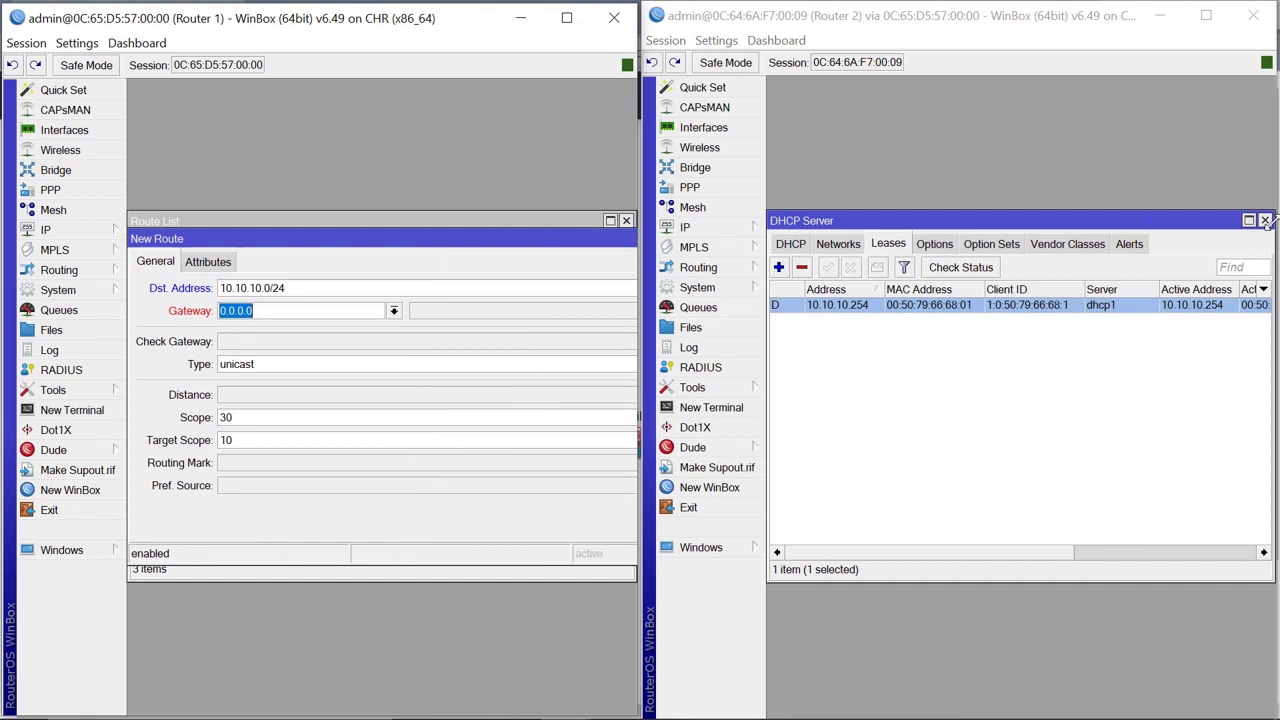
left_click(1265, 220)
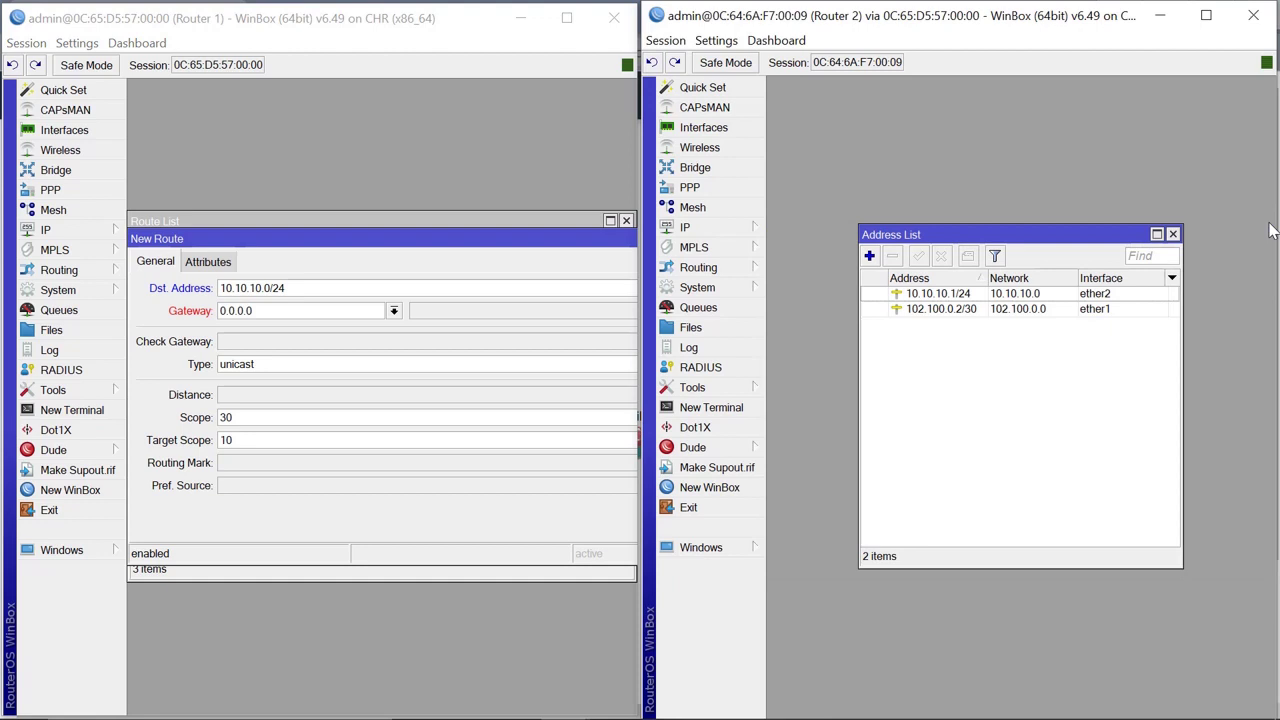
left_click(951, 312)
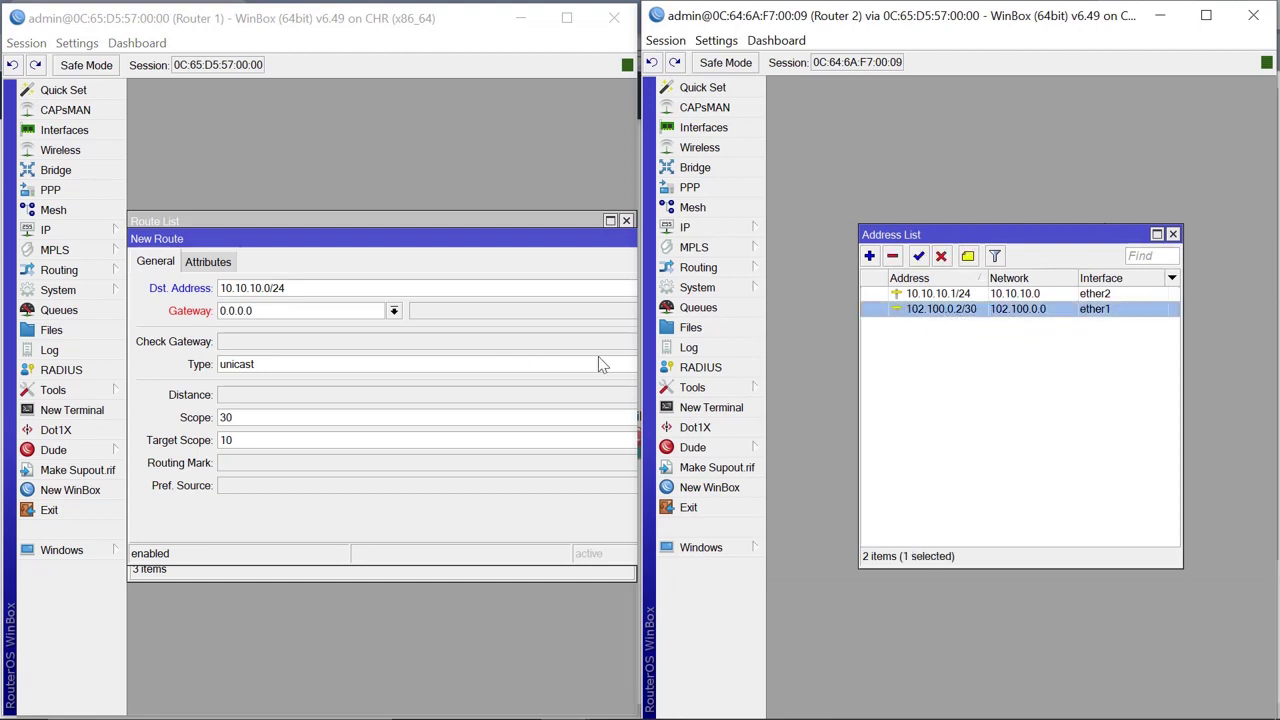
left_click(291, 310)
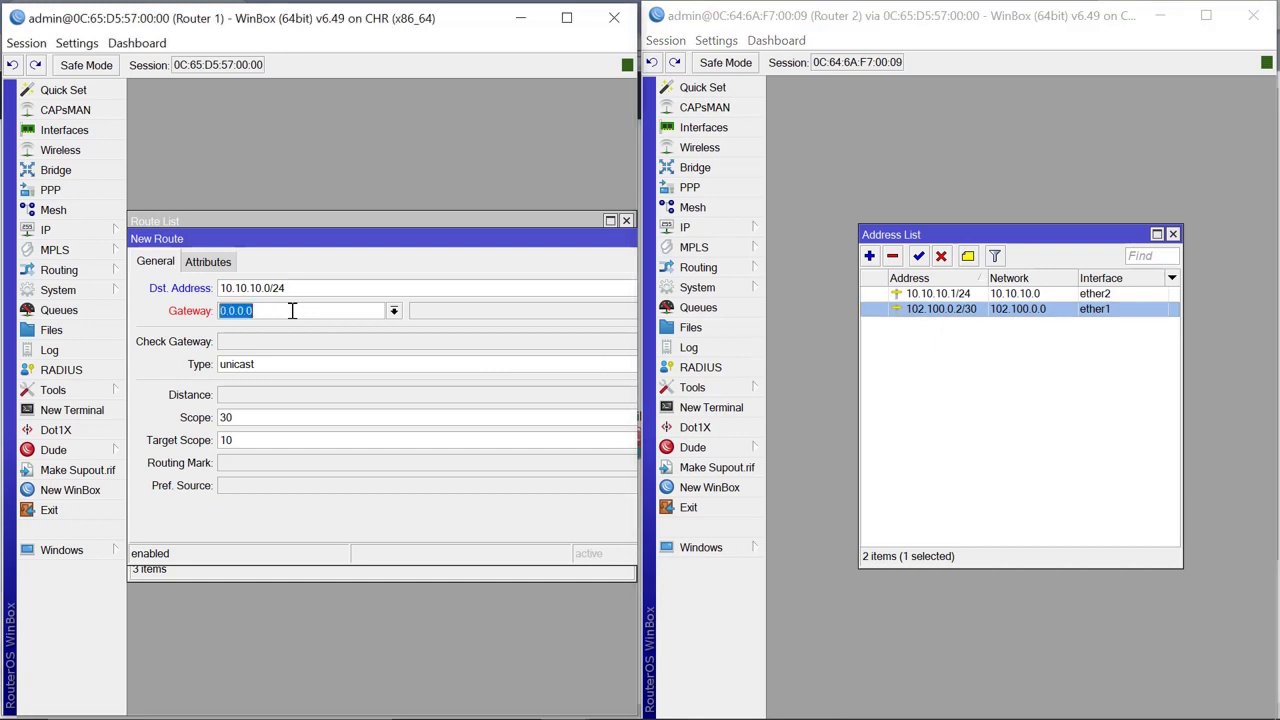
type("102.100.0")
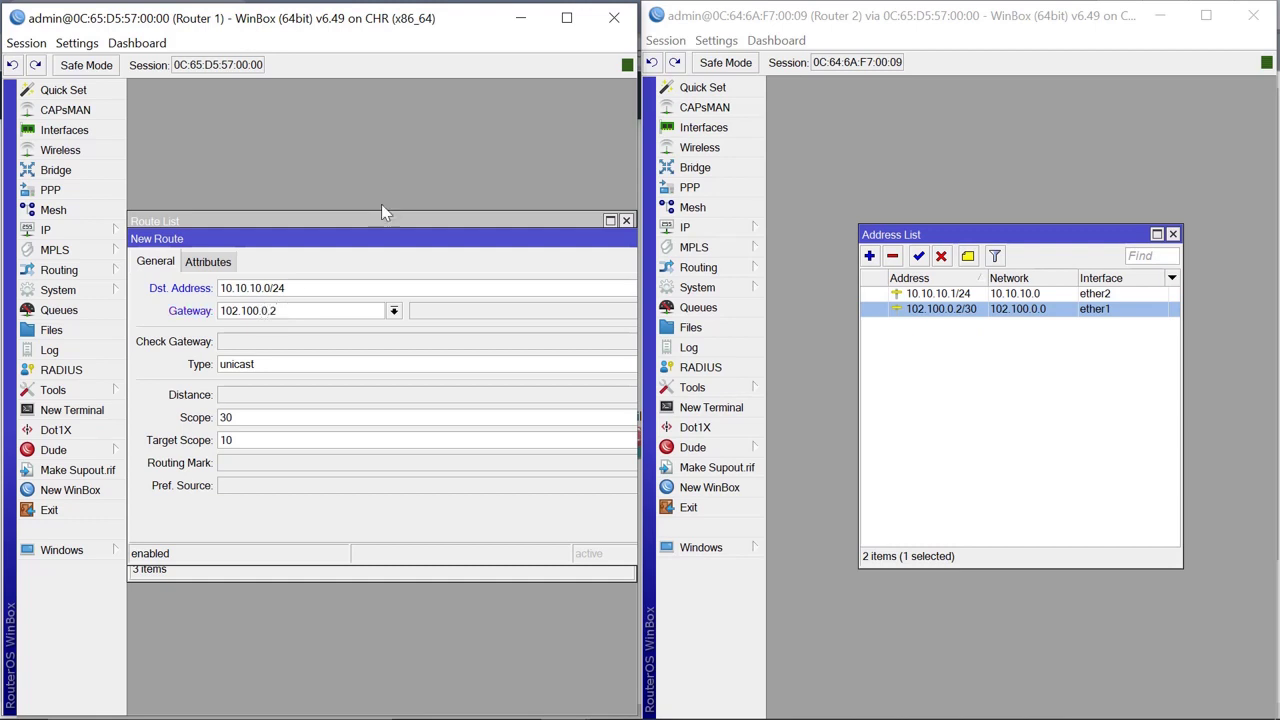
double_click(408, 243)
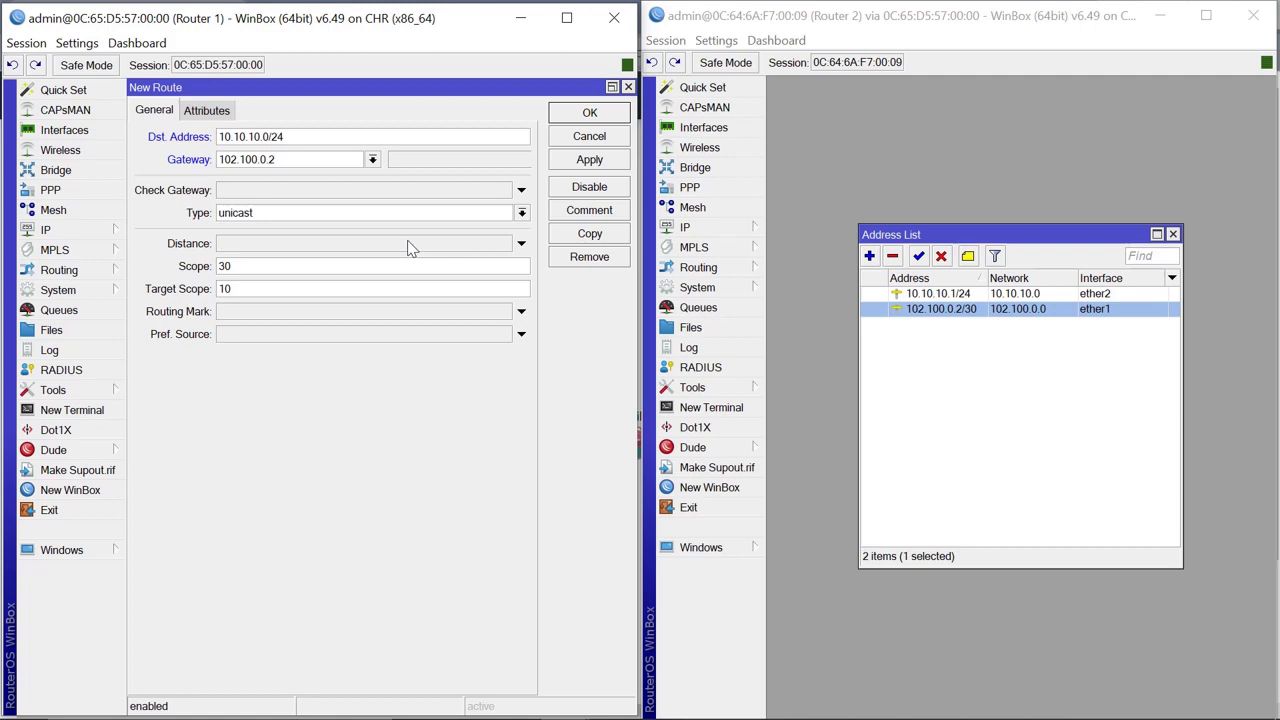
left_click(590, 161)
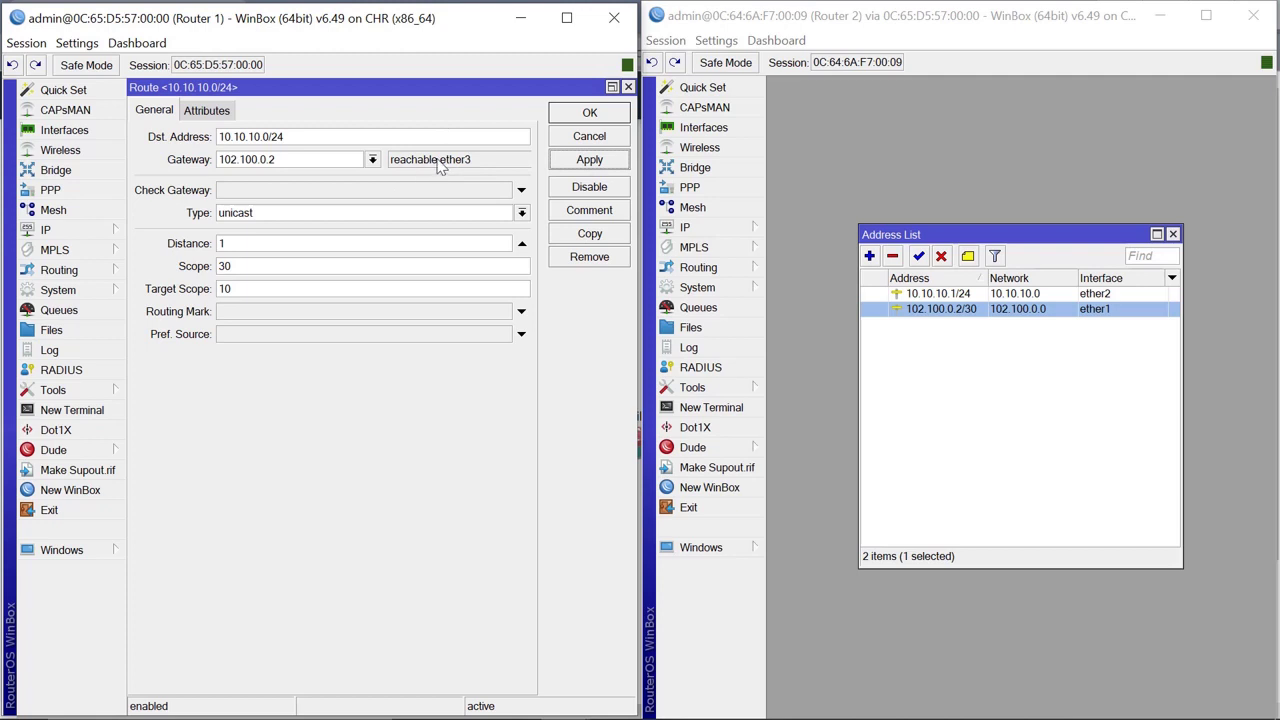
left_click(598, 113)
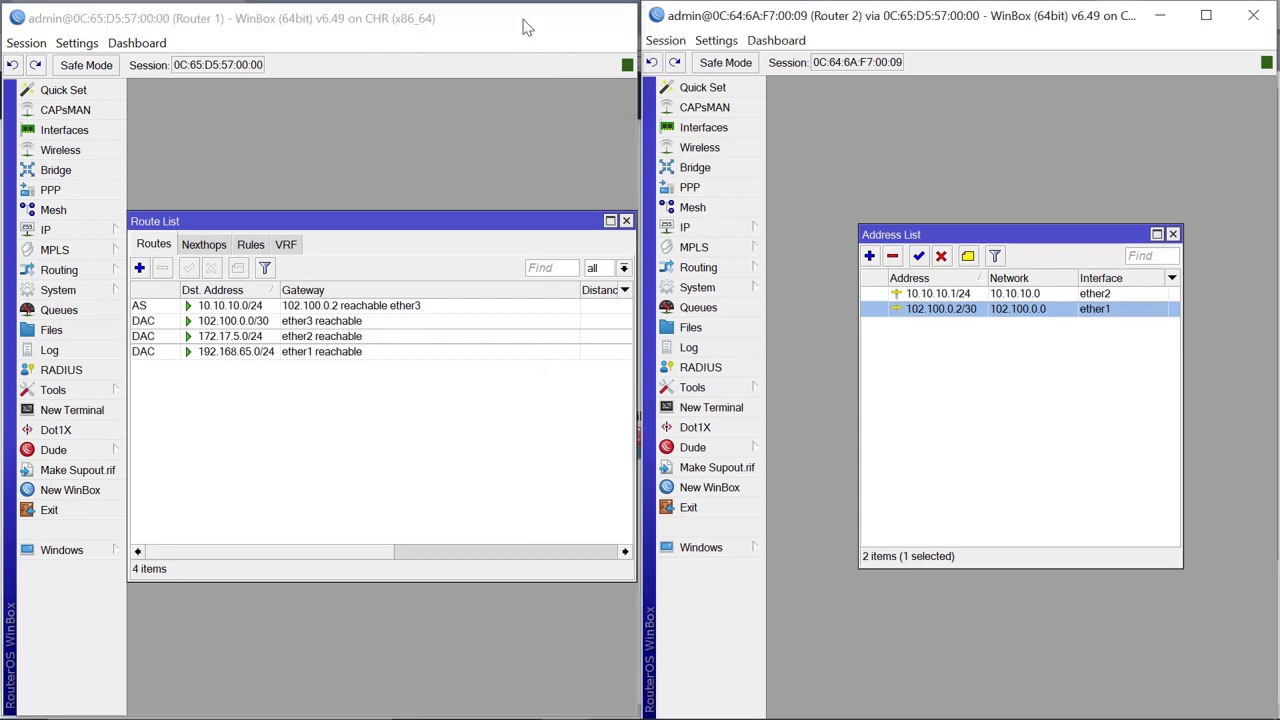
Switch to the GNS3 lab to check PC2's running ping, and restore both routers' WinBox sessions.
left_click(520, 18)
left_click(516, 662)
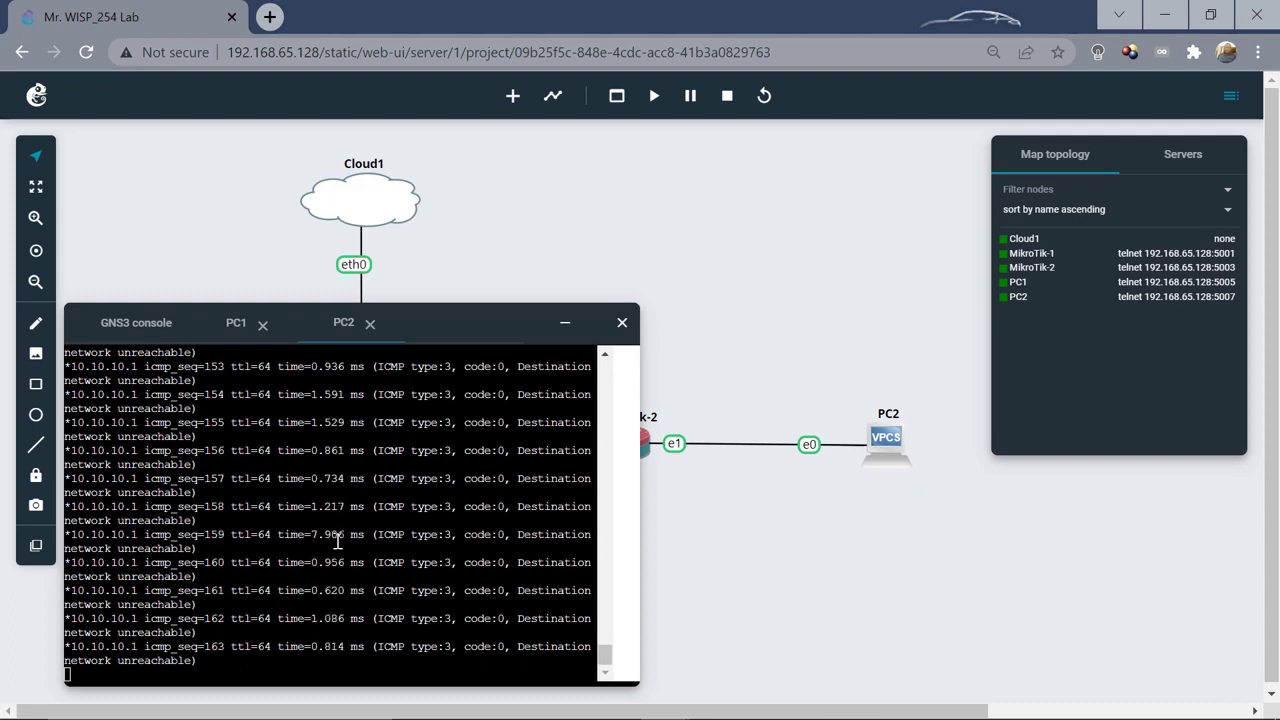
mouse_move(560, 715)
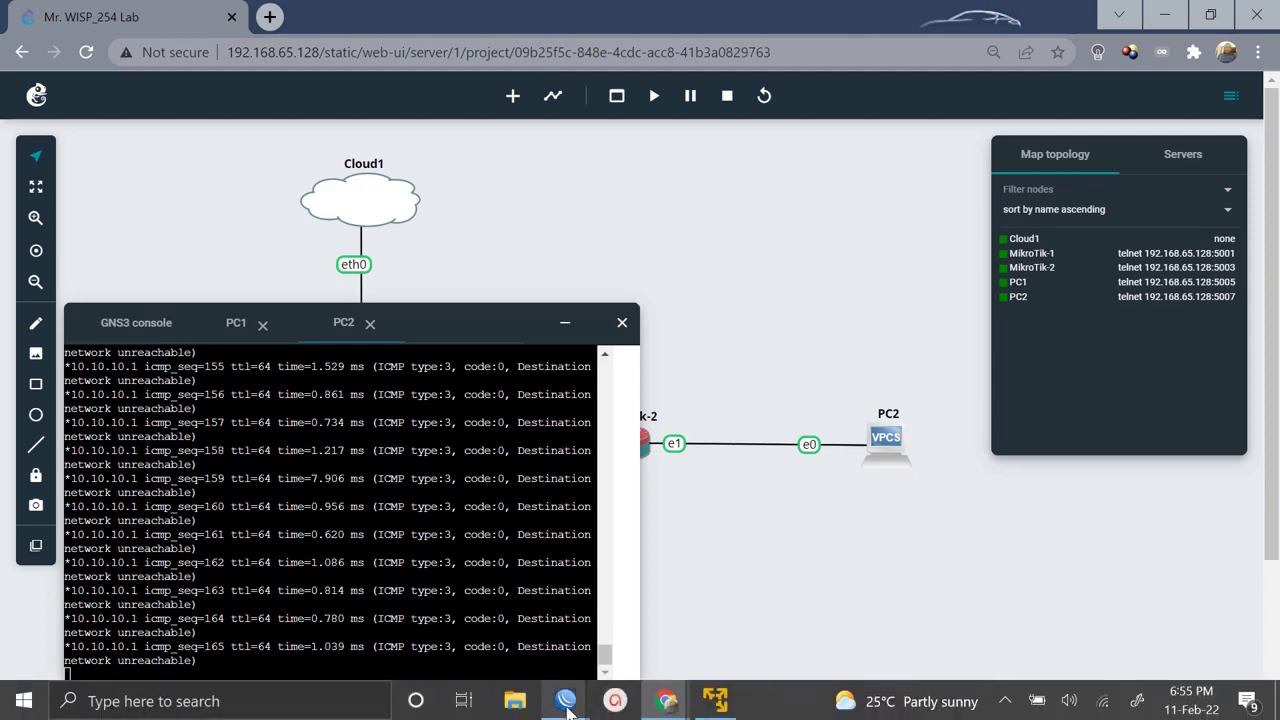
left_click(505, 612)
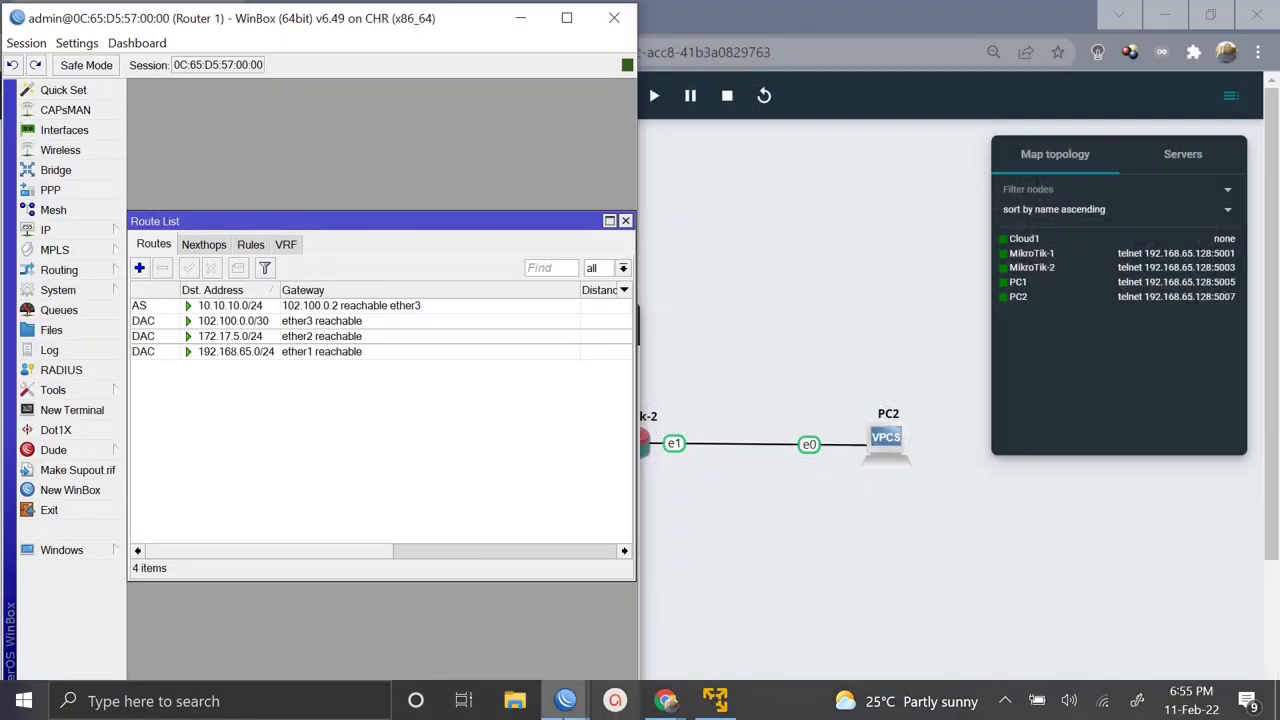
mouse_move(566, 705)
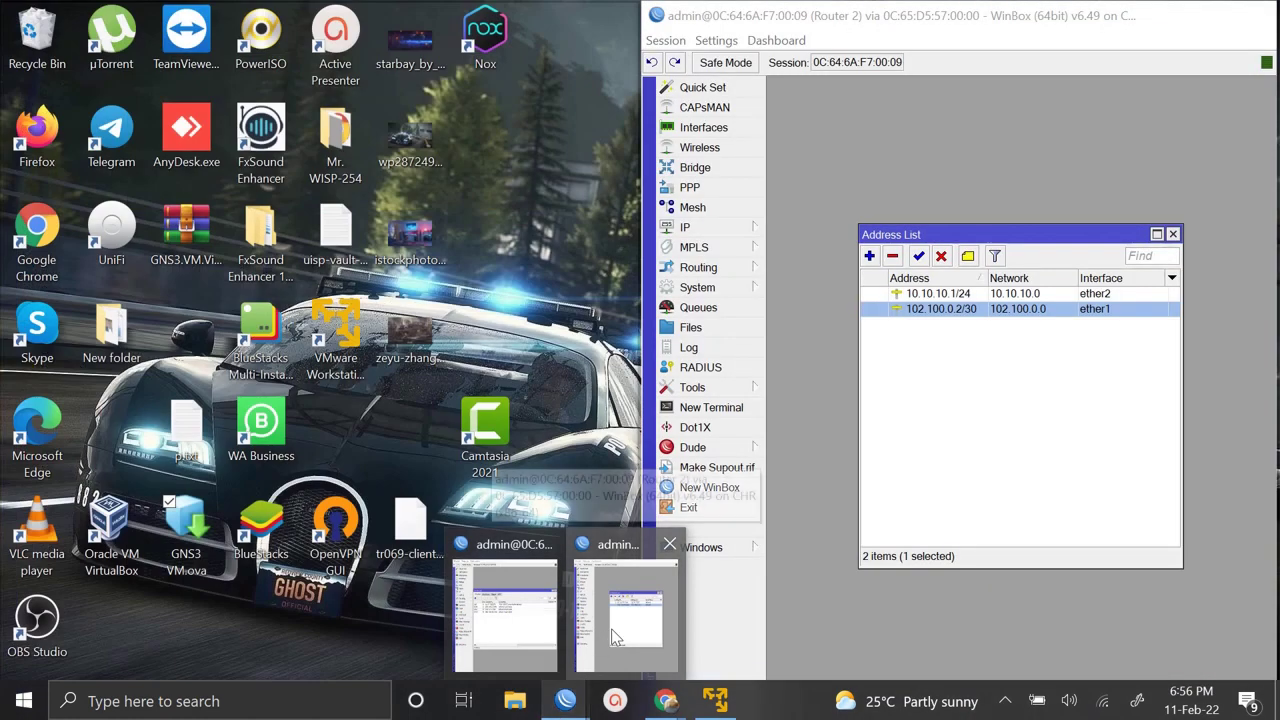
left_click(611, 629)
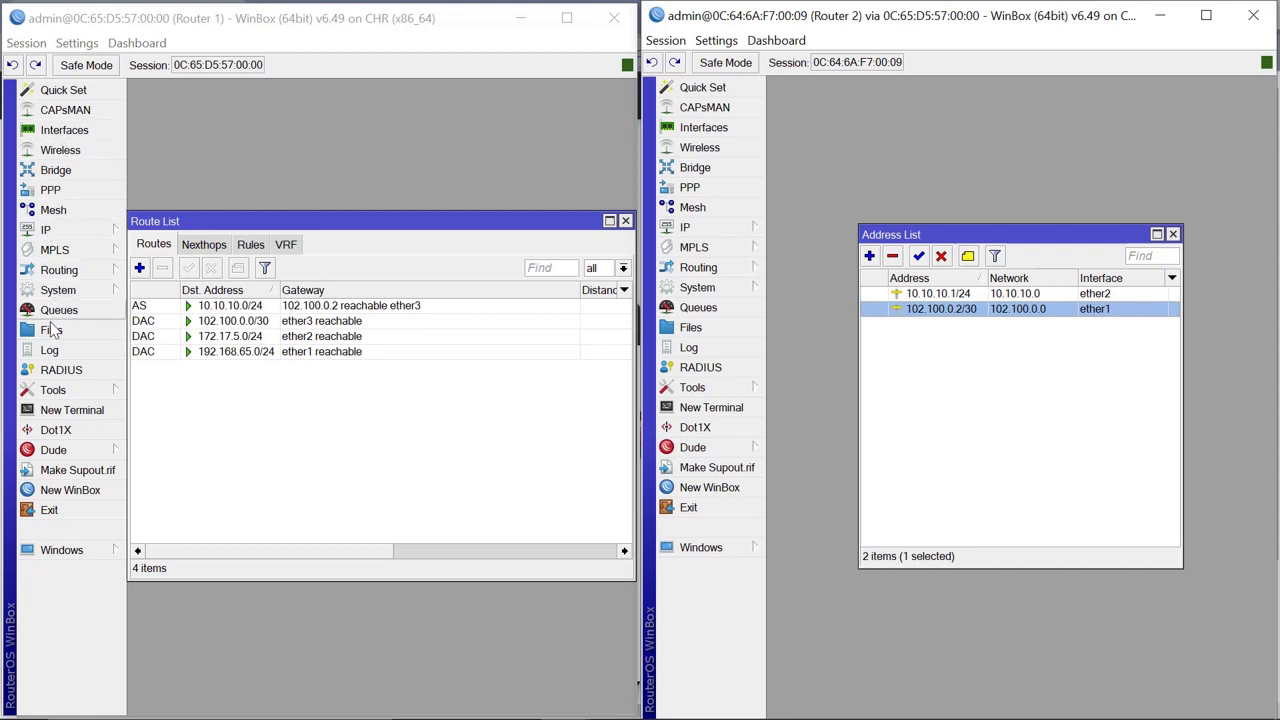
Open Router 1's IP address list and Router 2's IP route list side by side.
left_click(62, 232)
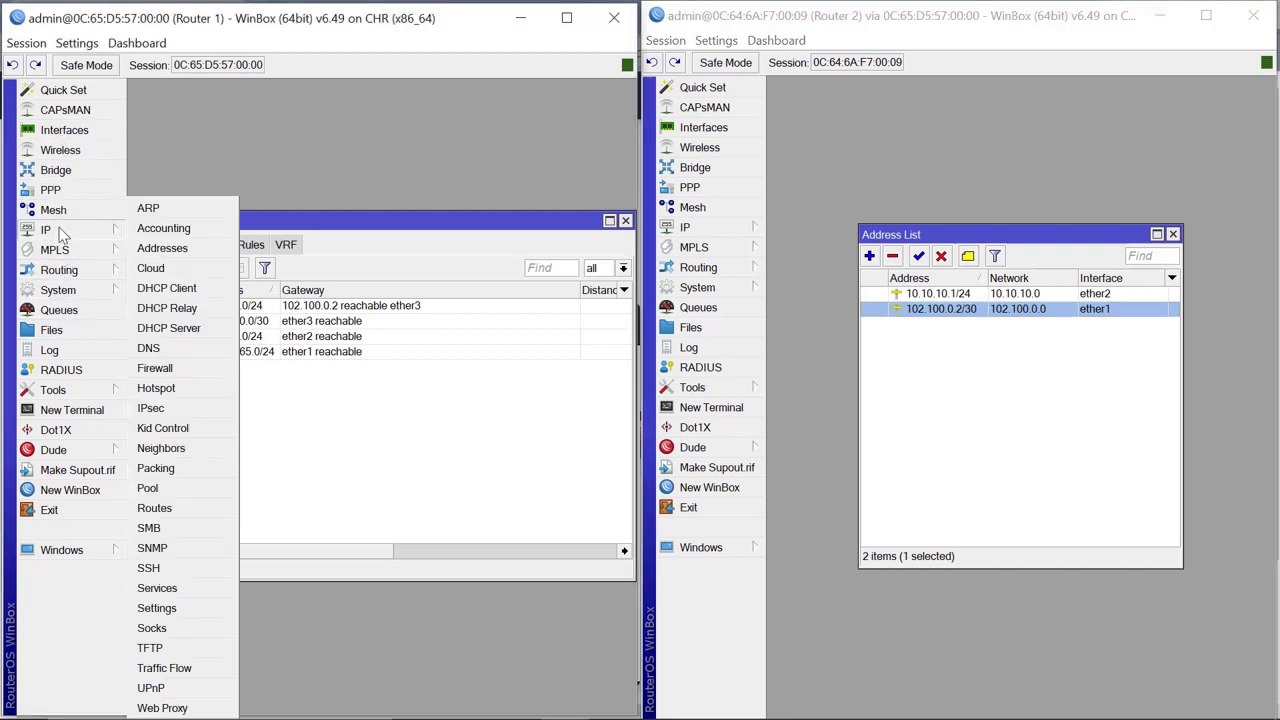
left_click(167, 250)
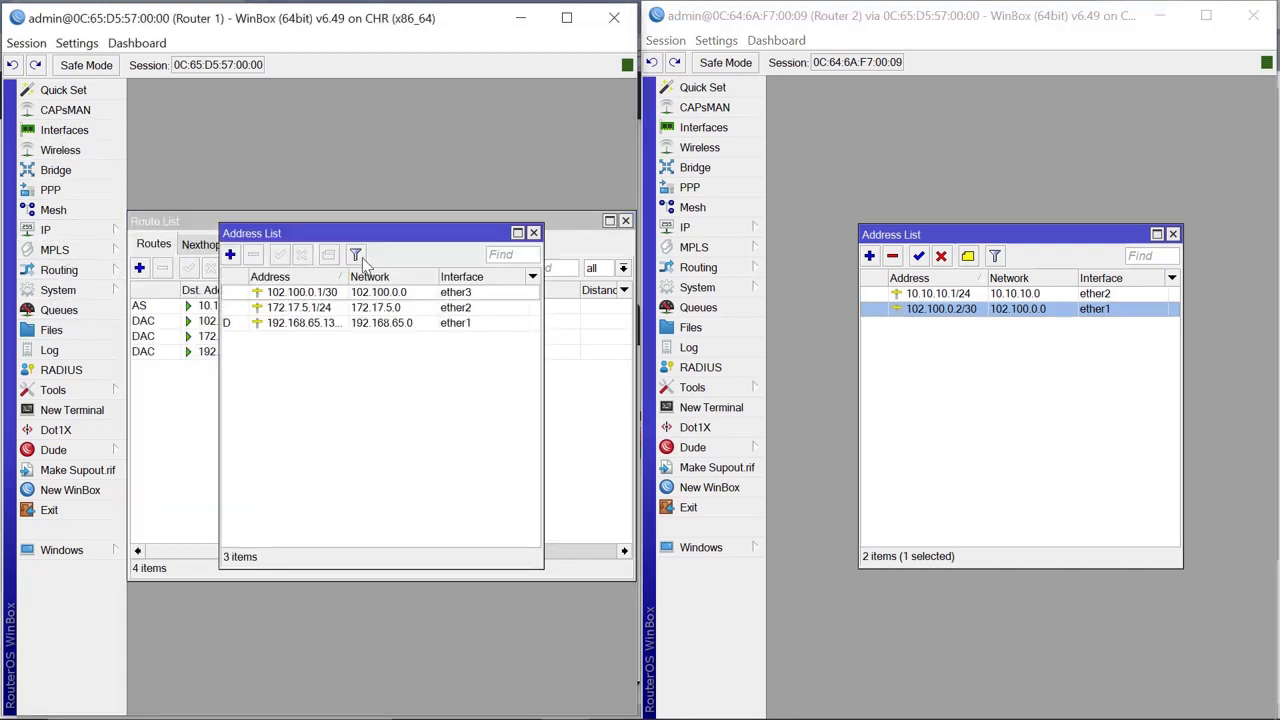
left_click(697, 232)
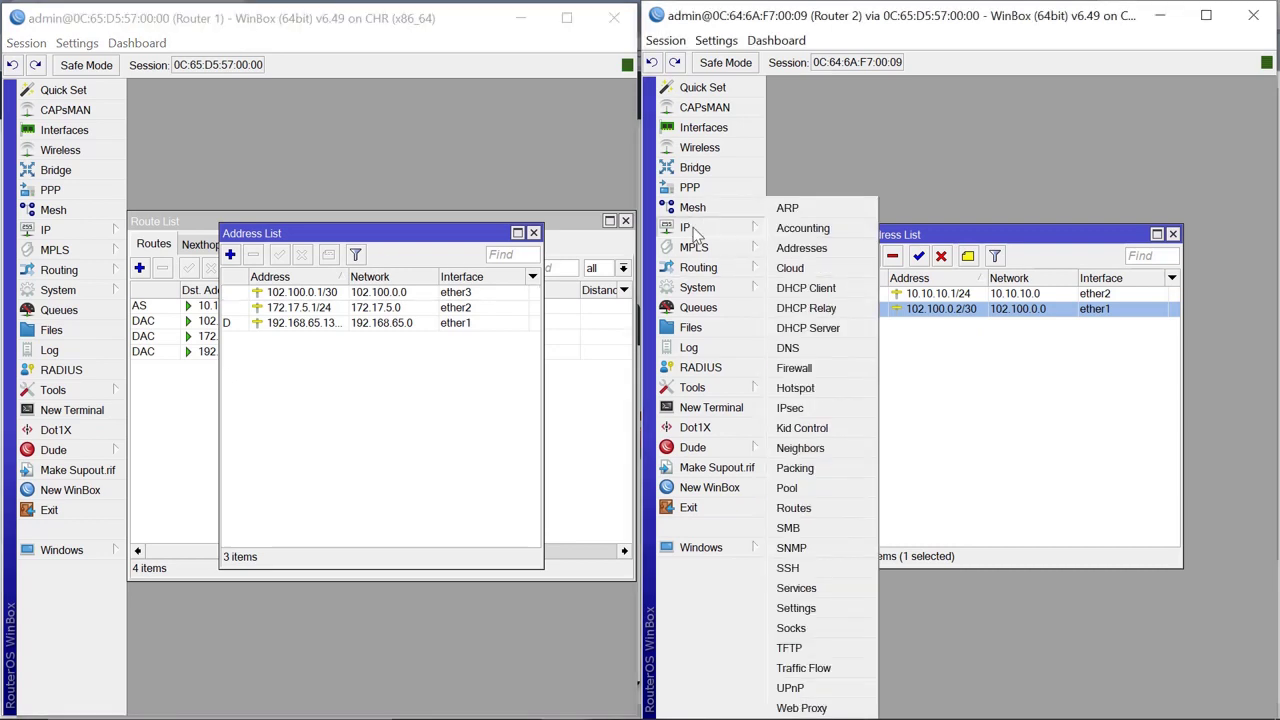
left_click(795, 508)
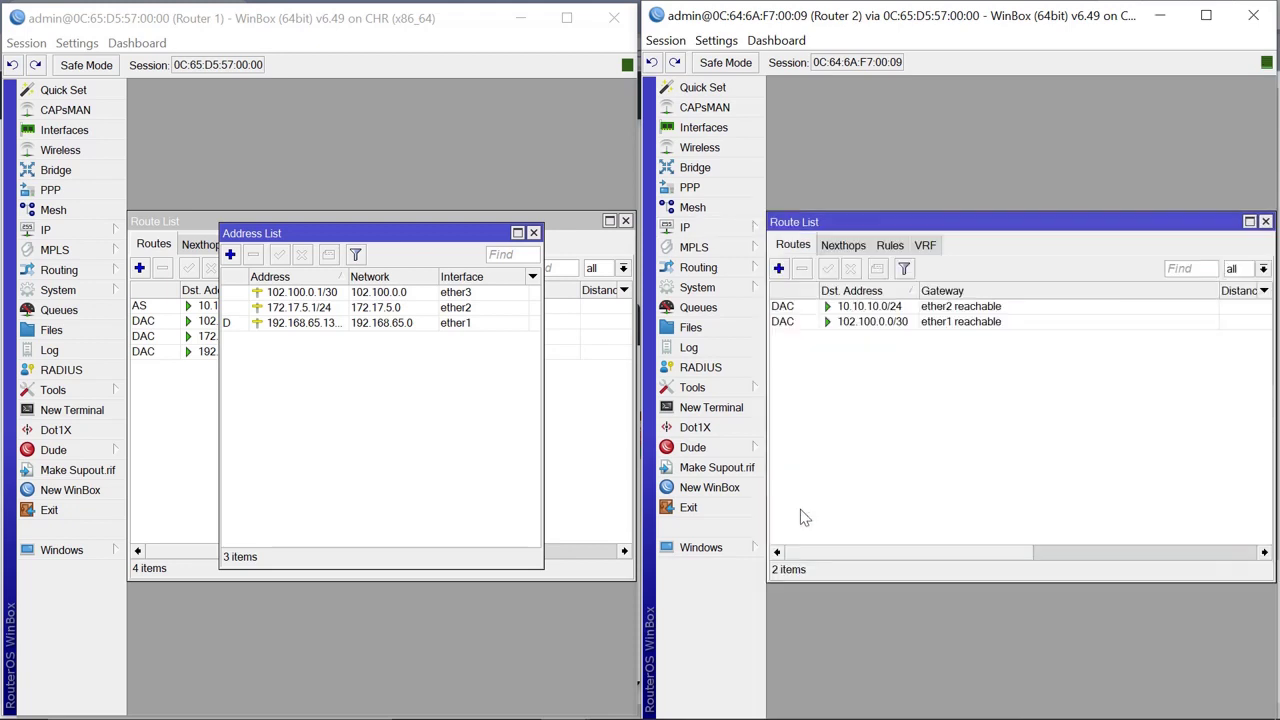
Start a new route on Router 2 with destination address 172.17.5.0/24, the network on Router 1's ether2.
left_click(779, 269)
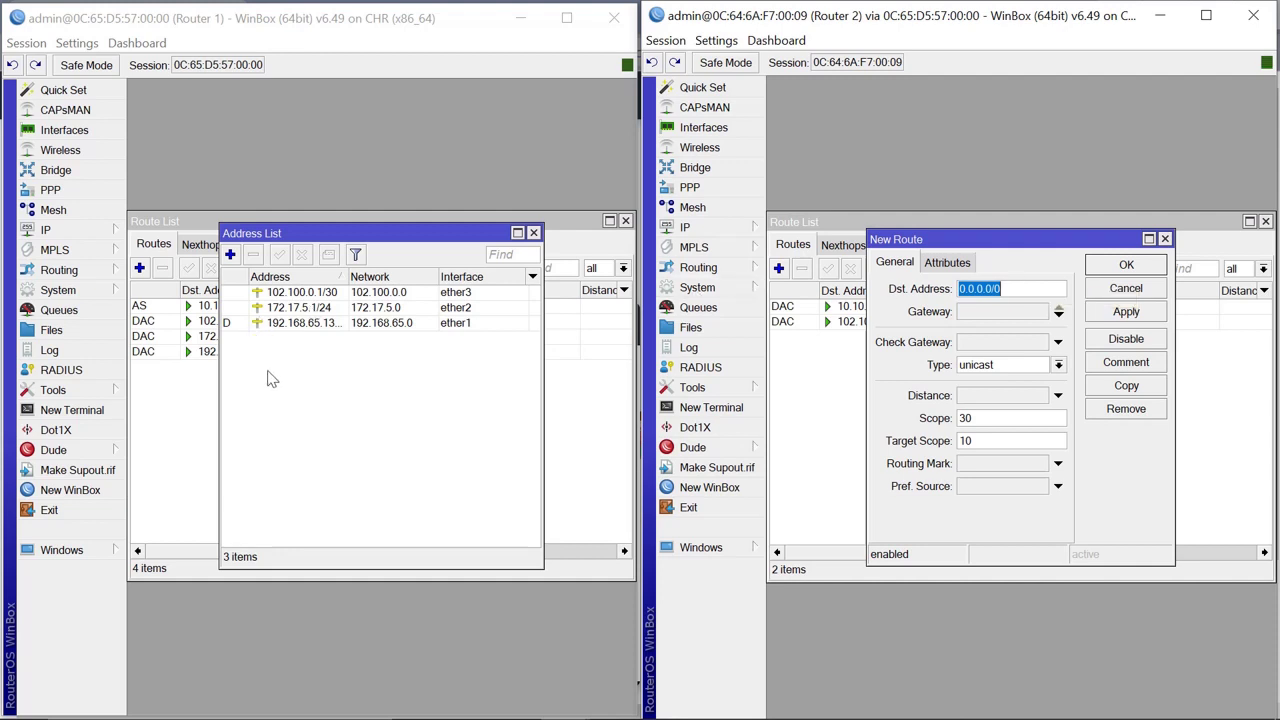
left_click(290, 311)
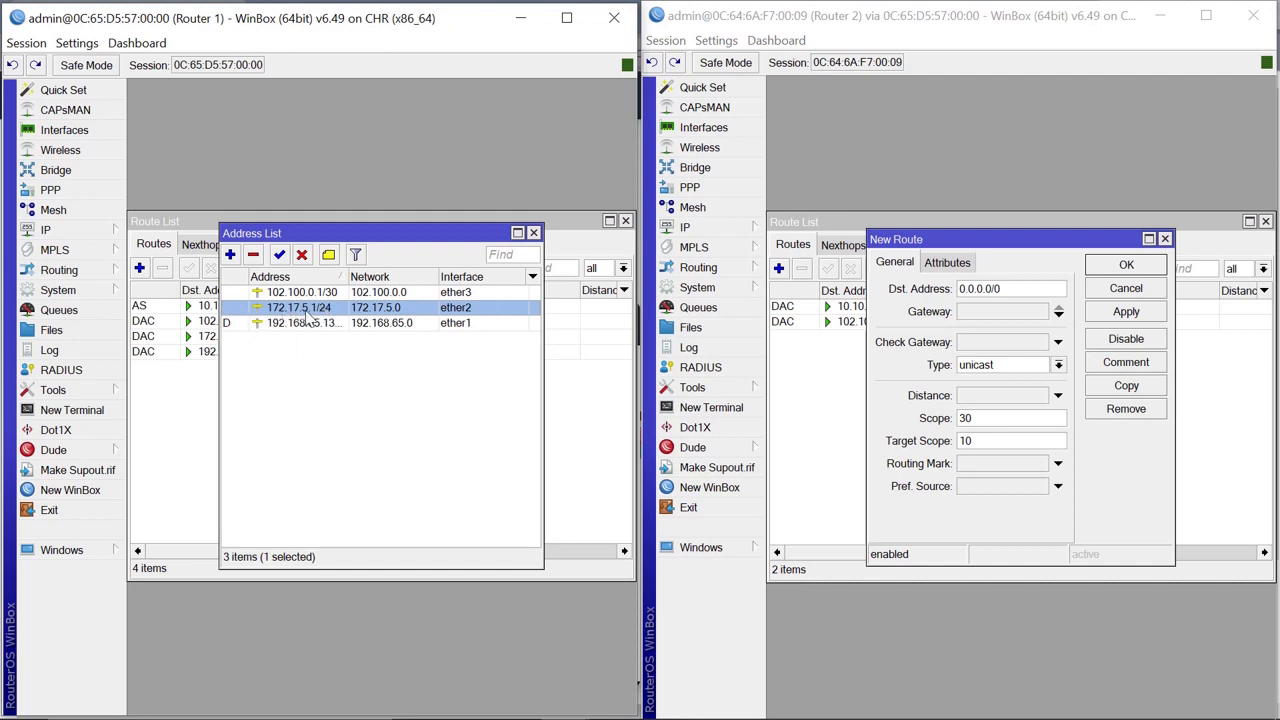
double_click(1015, 288)
type("17")
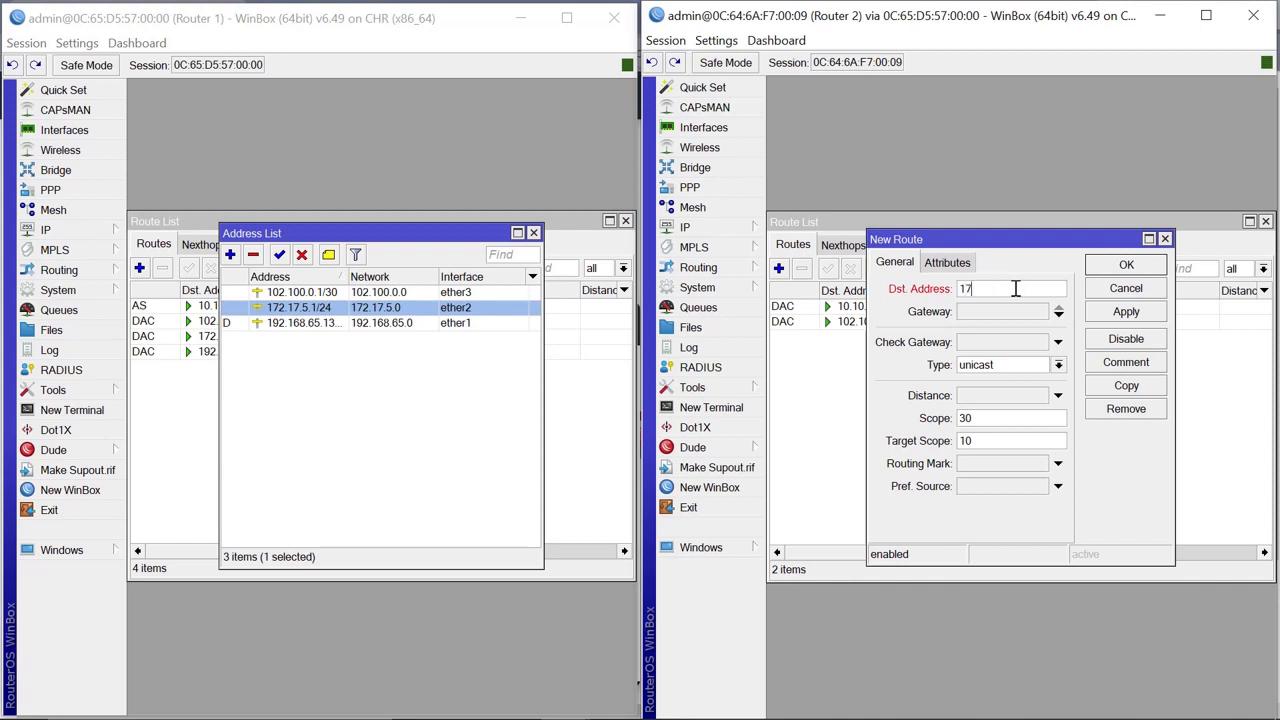
type("2.17.5.0/24")
Set the gateway of Router 2's new route to 102.100.0.1, Router 1's ether3 address, and save the route.
left_click(985, 311)
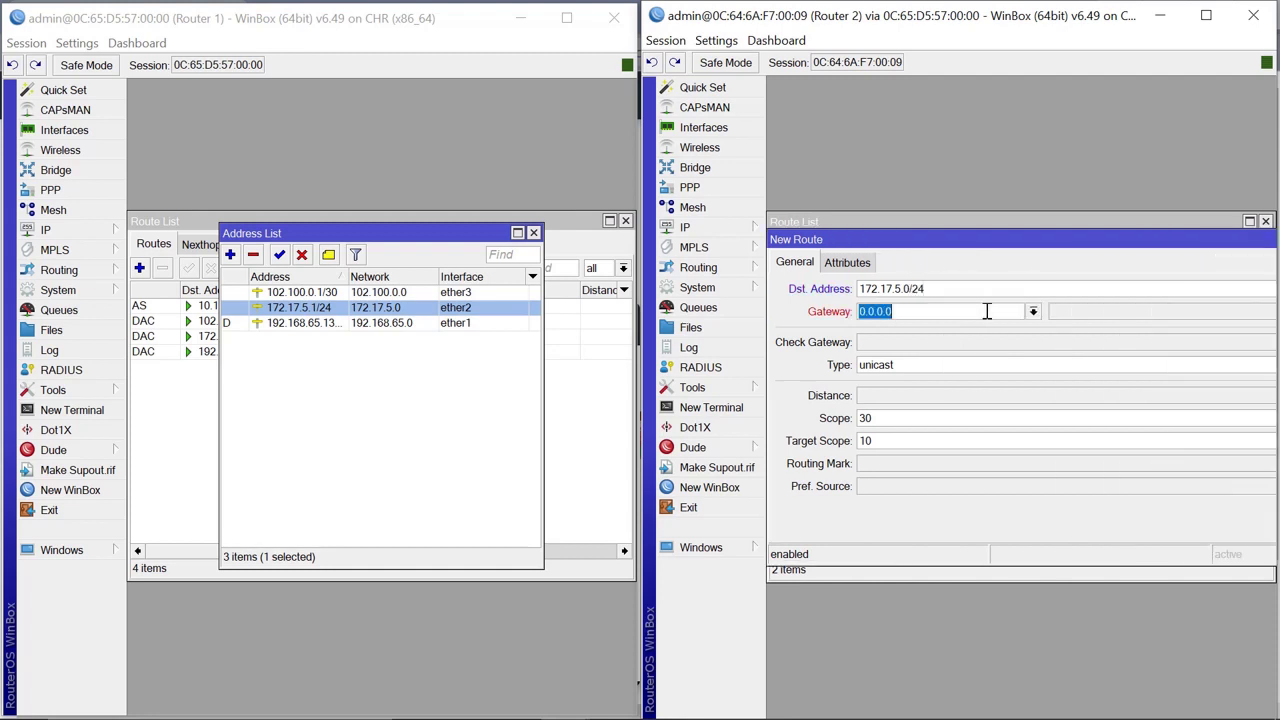
left_click(298, 294)
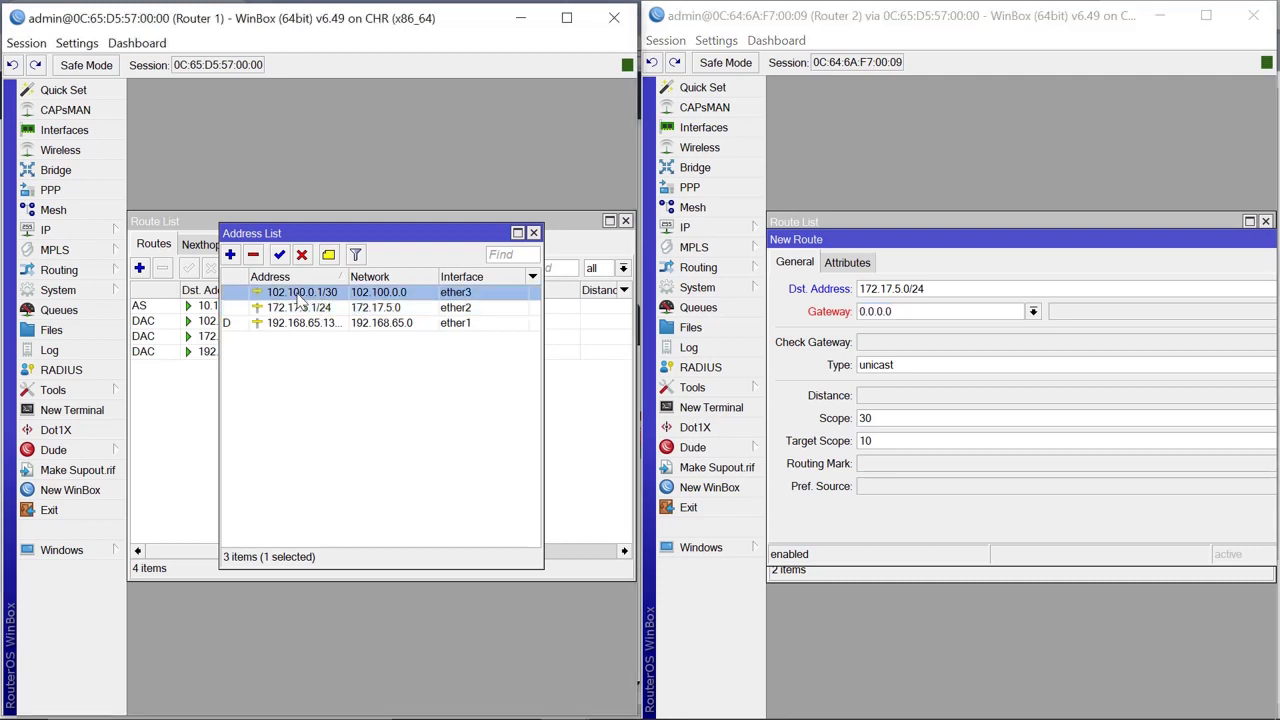
left_click(970, 317)
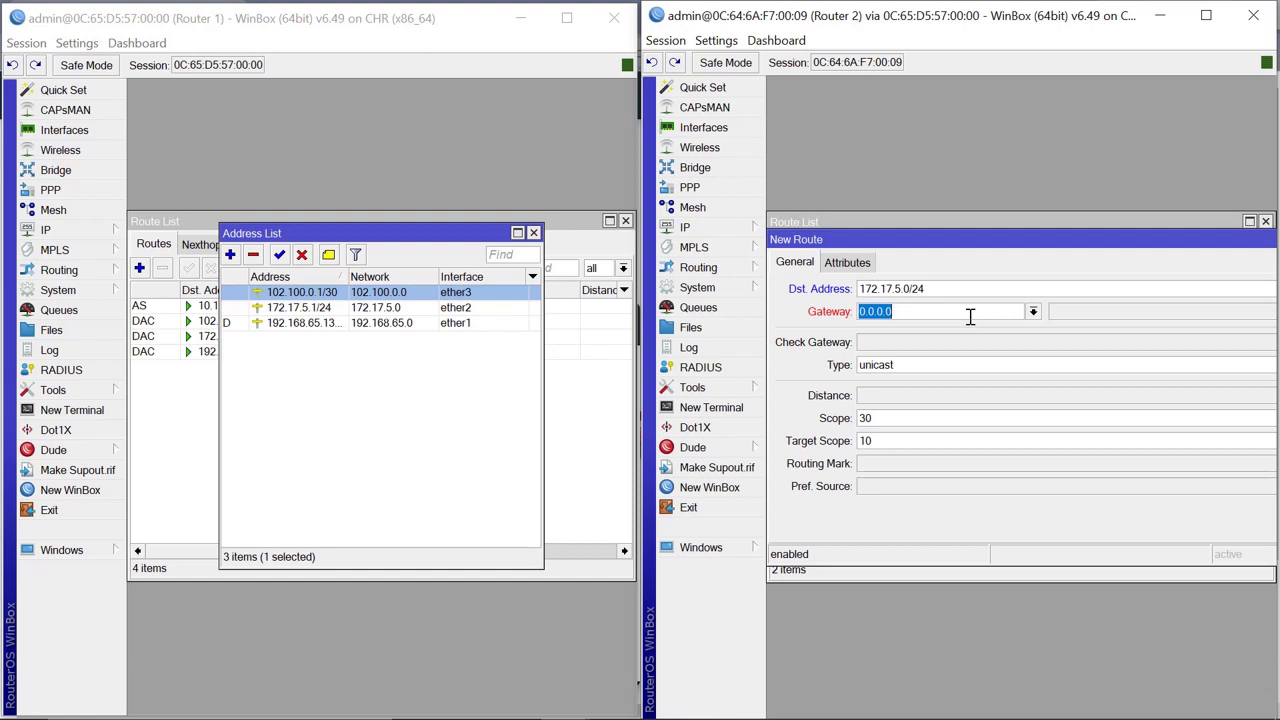
type("102.100.0.1")
double_click(993, 240)
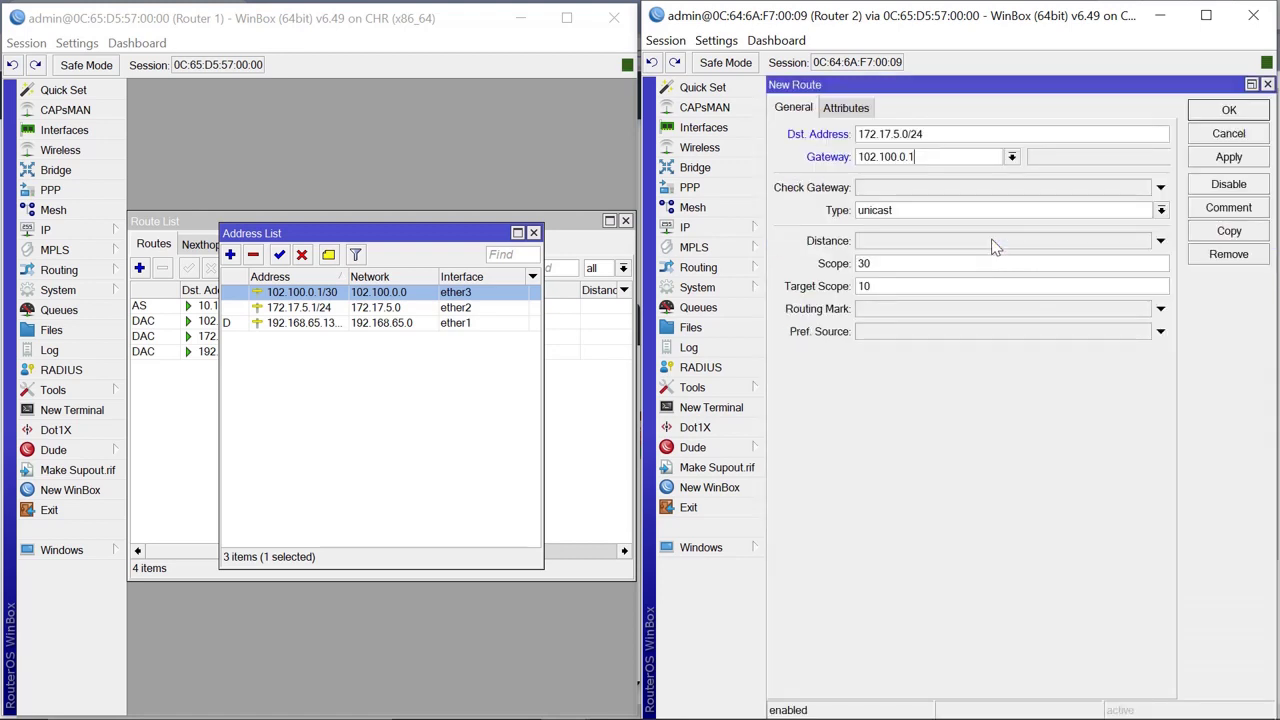
left_click(1228, 158)
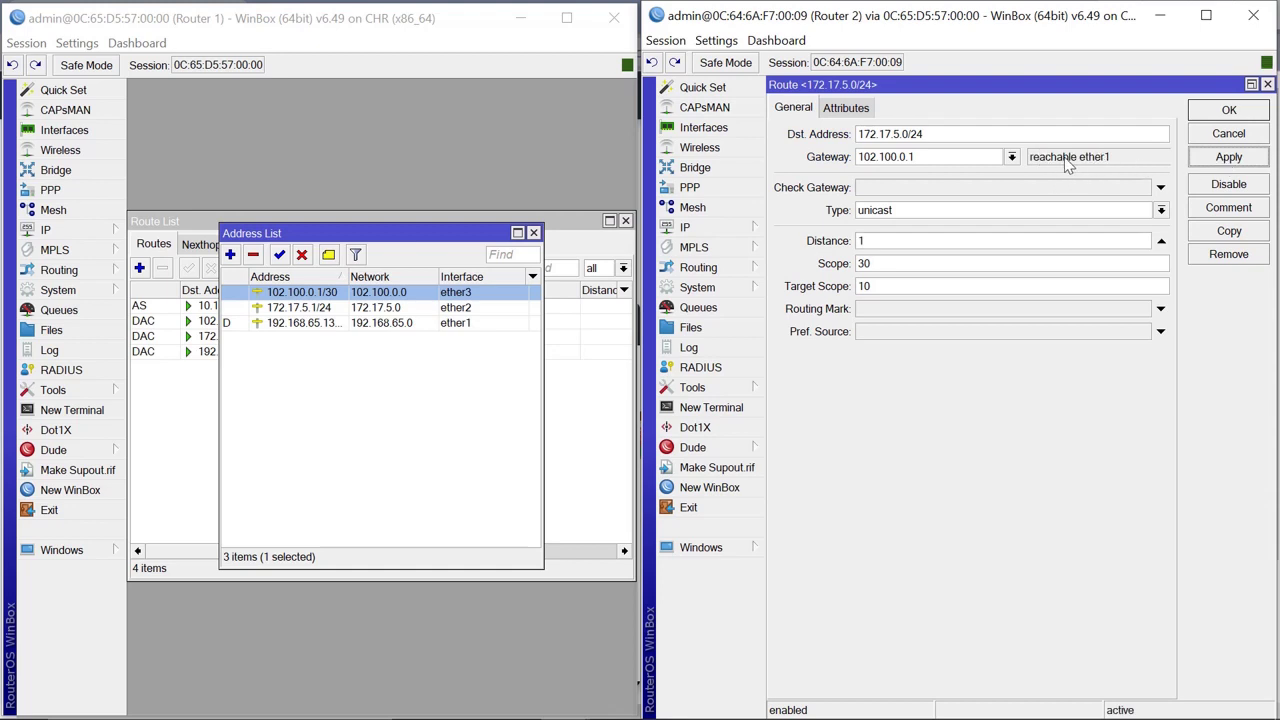
left_click(1240, 116)
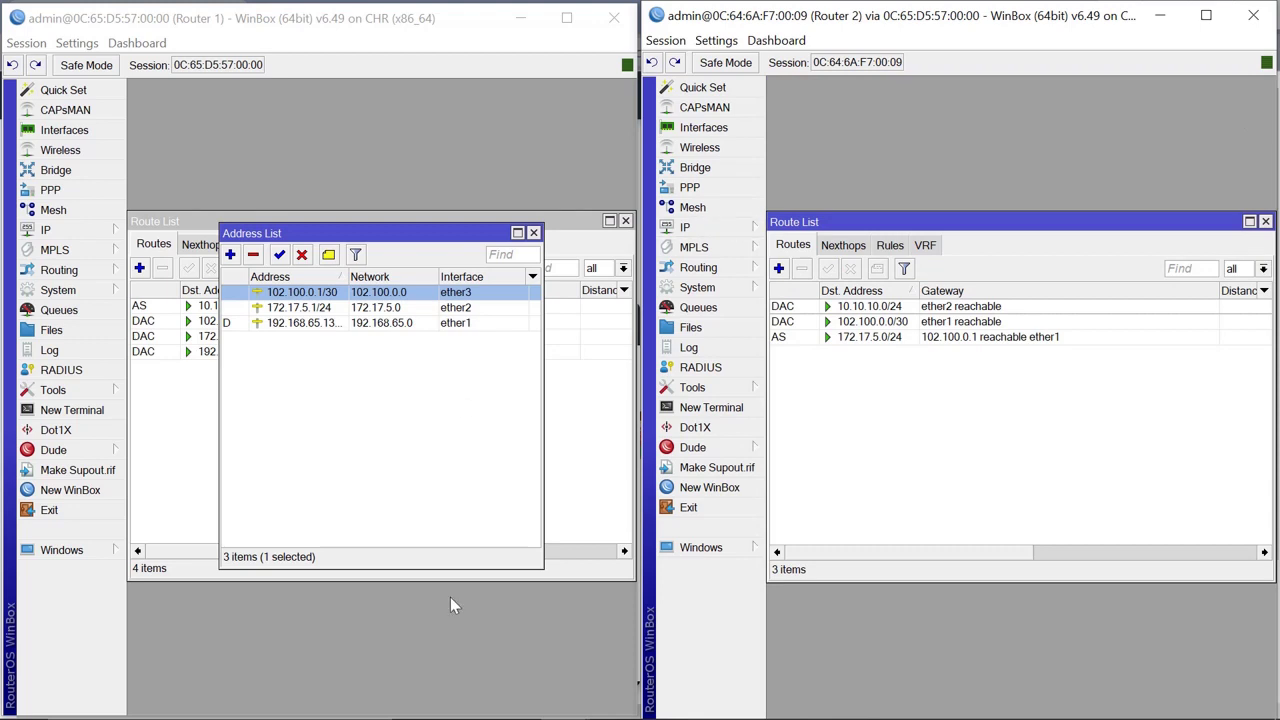
Minimize both WinBox sessions, check the latest ping replies in the PC2 and PC1 consoles, and minimize the GNS3 console.
left_click(1166, 14)
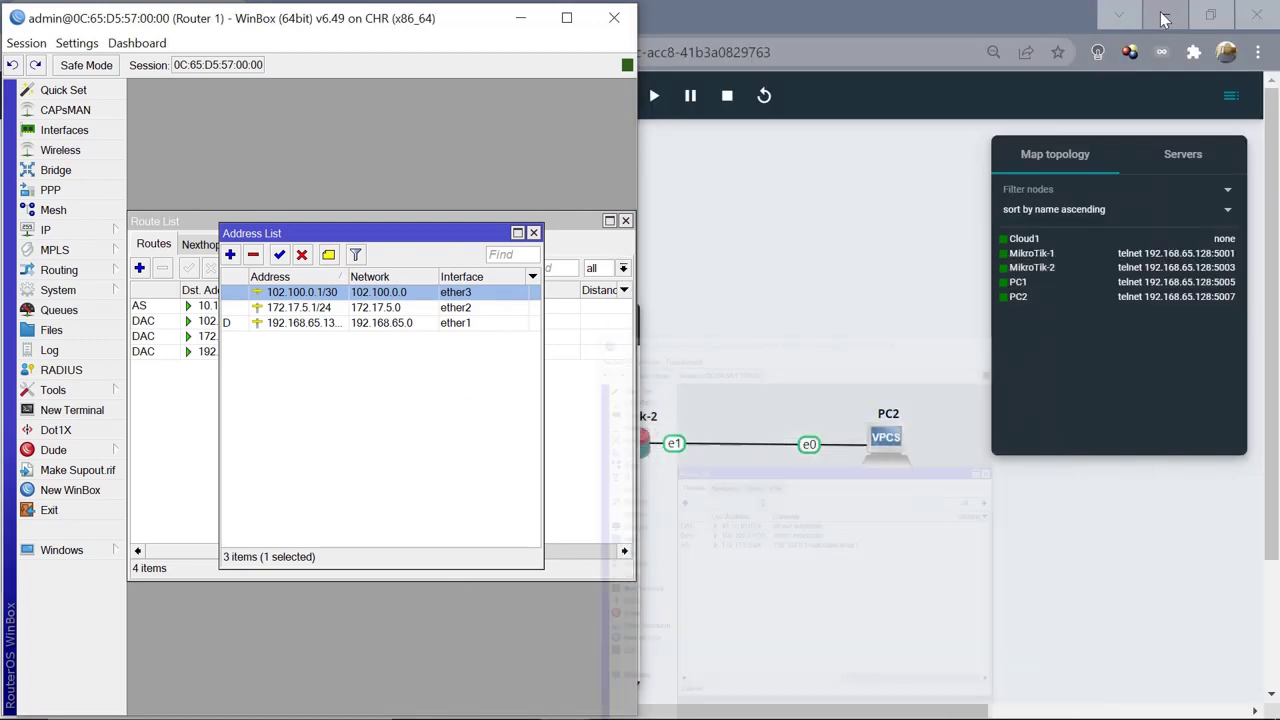
left_click(527, 20)
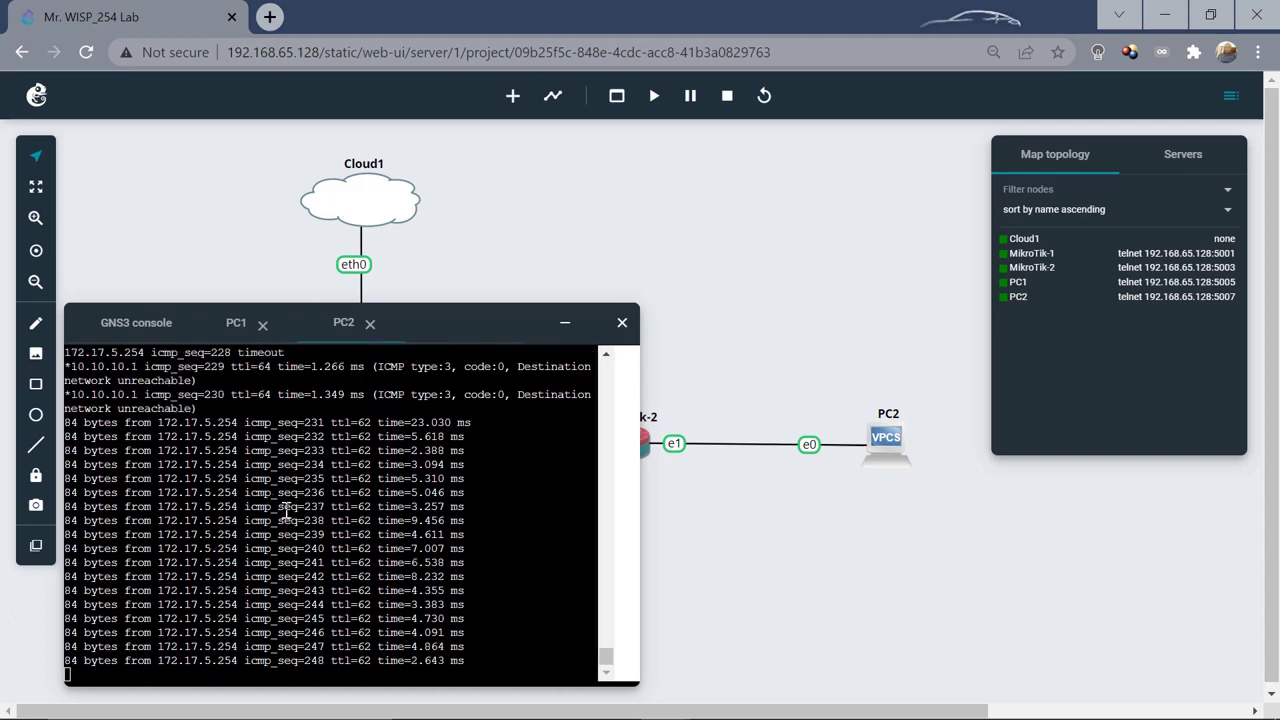
left_click(235, 325)
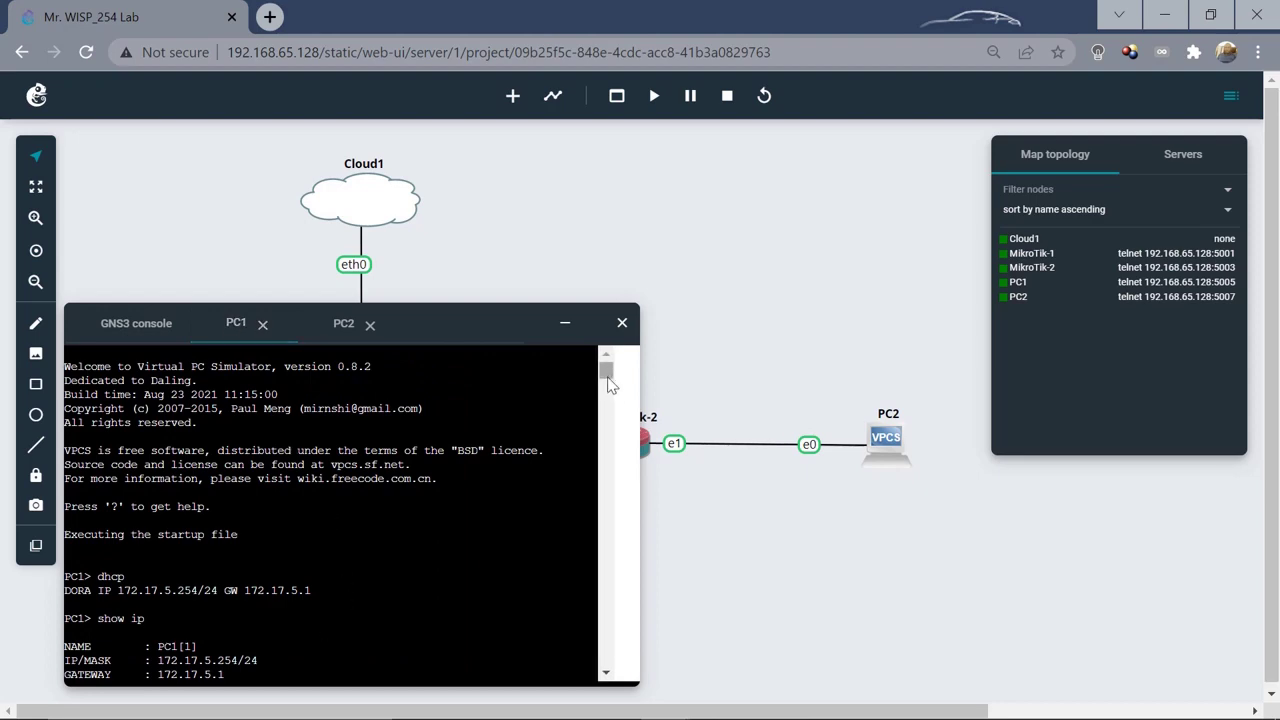
left_click_drag(608, 371, 610, 655)
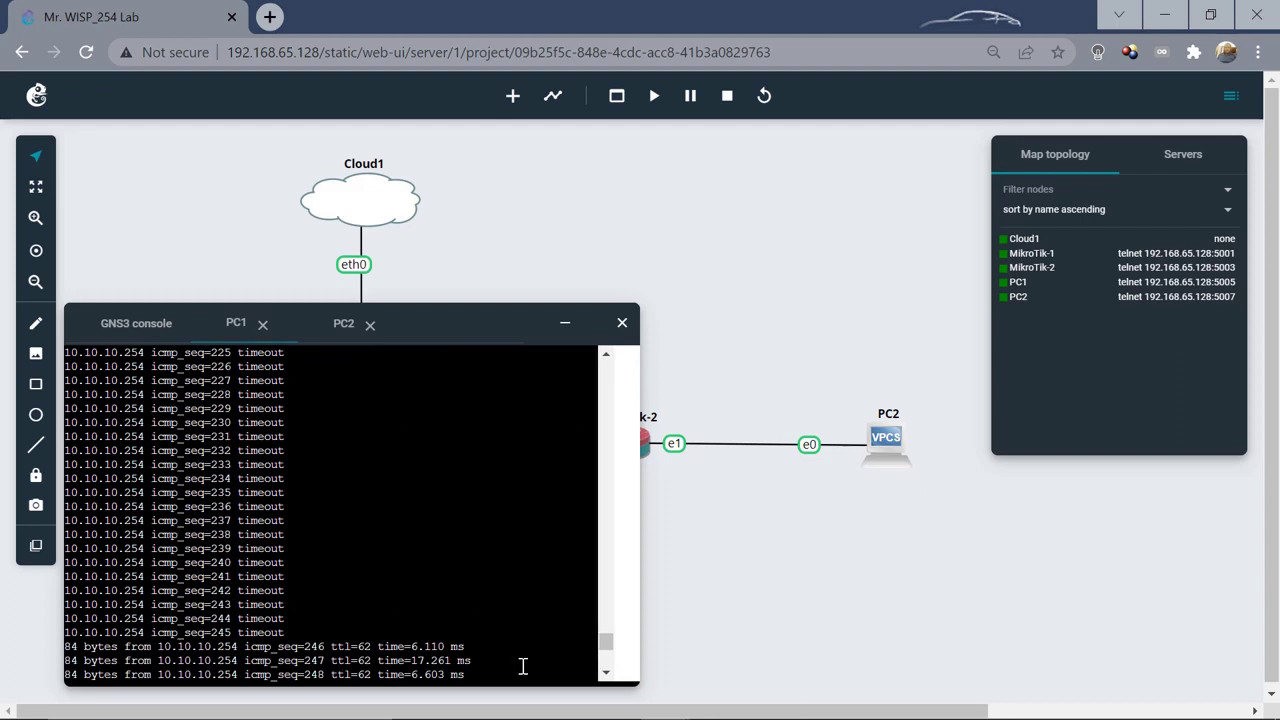
scroll(608, 677, "down", 7)
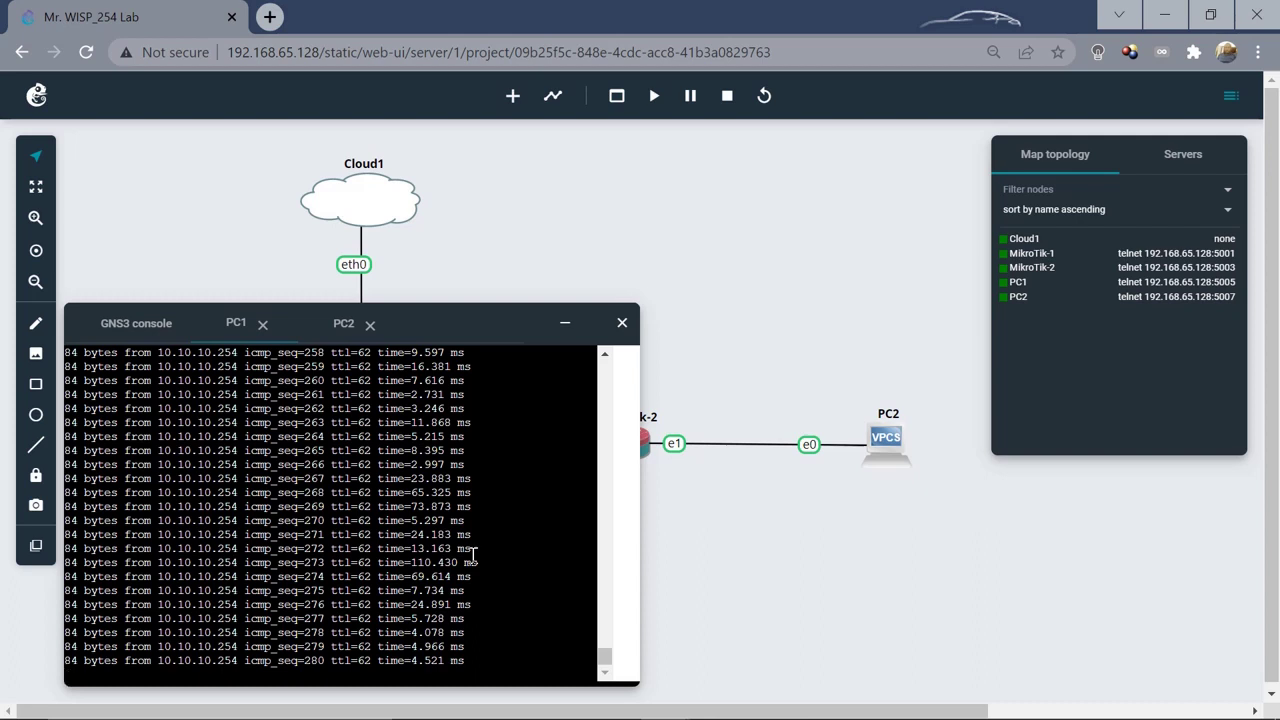
left_click(566, 322)
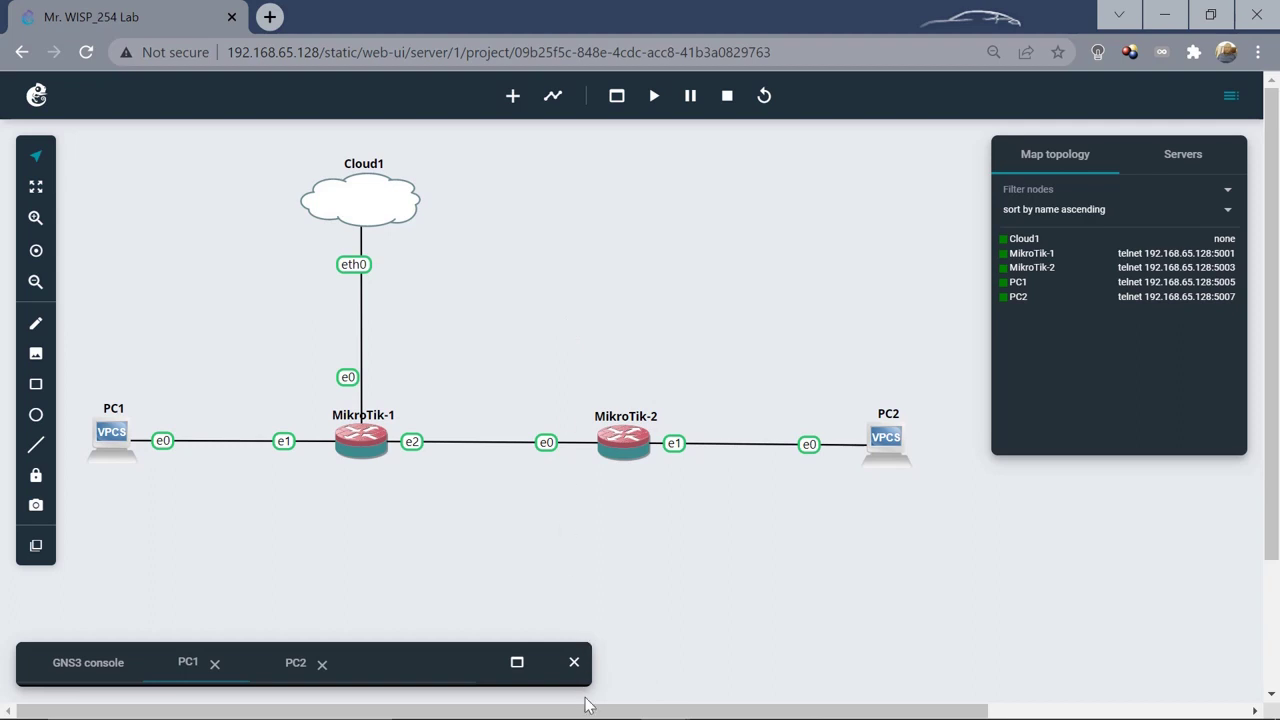
Bring Router 1's address list and Router 2's route list back into view in their WinBox sessions.
mouse_move(668, 707)
mouse_move(566, 701)
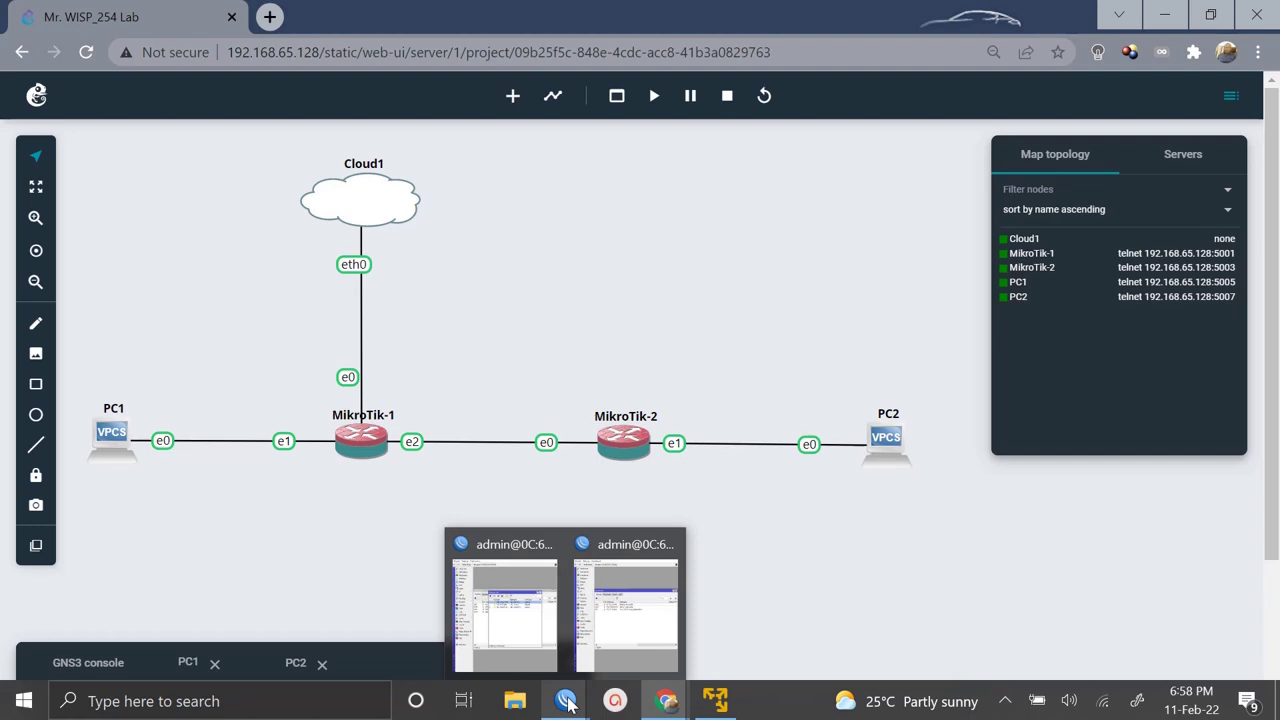
left_click(501, 651)
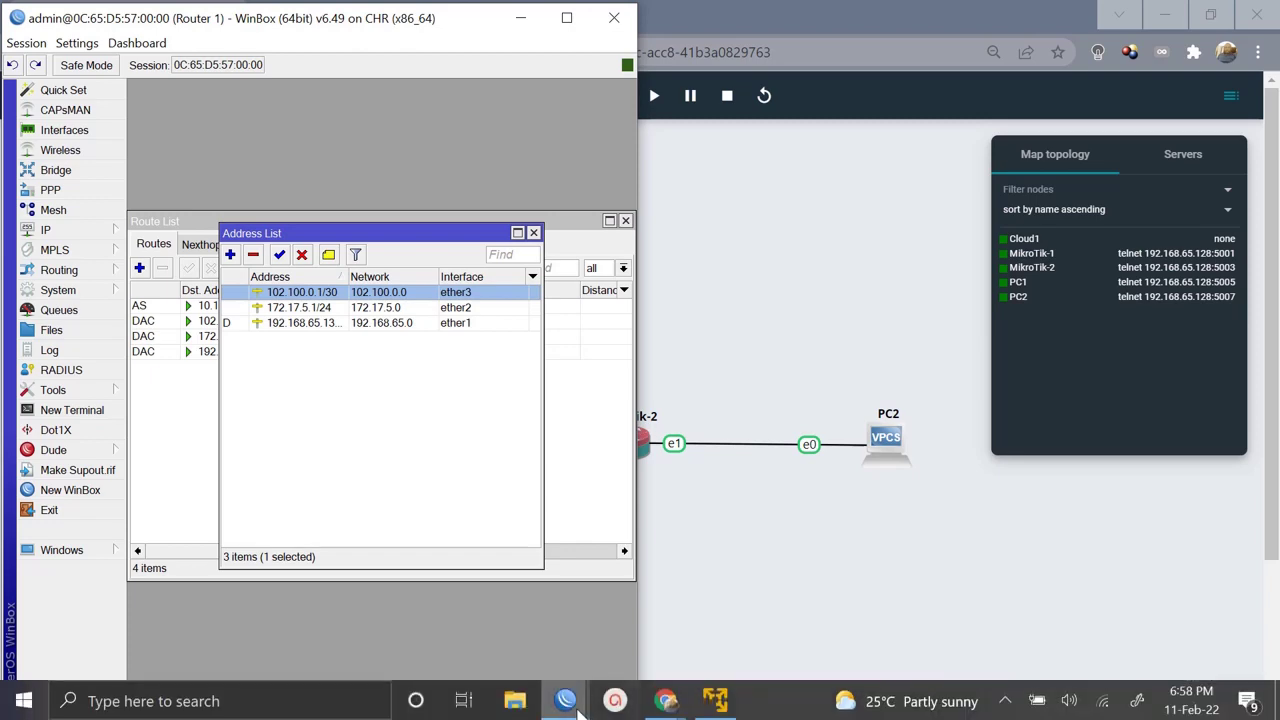
mouse_move(566, 703)
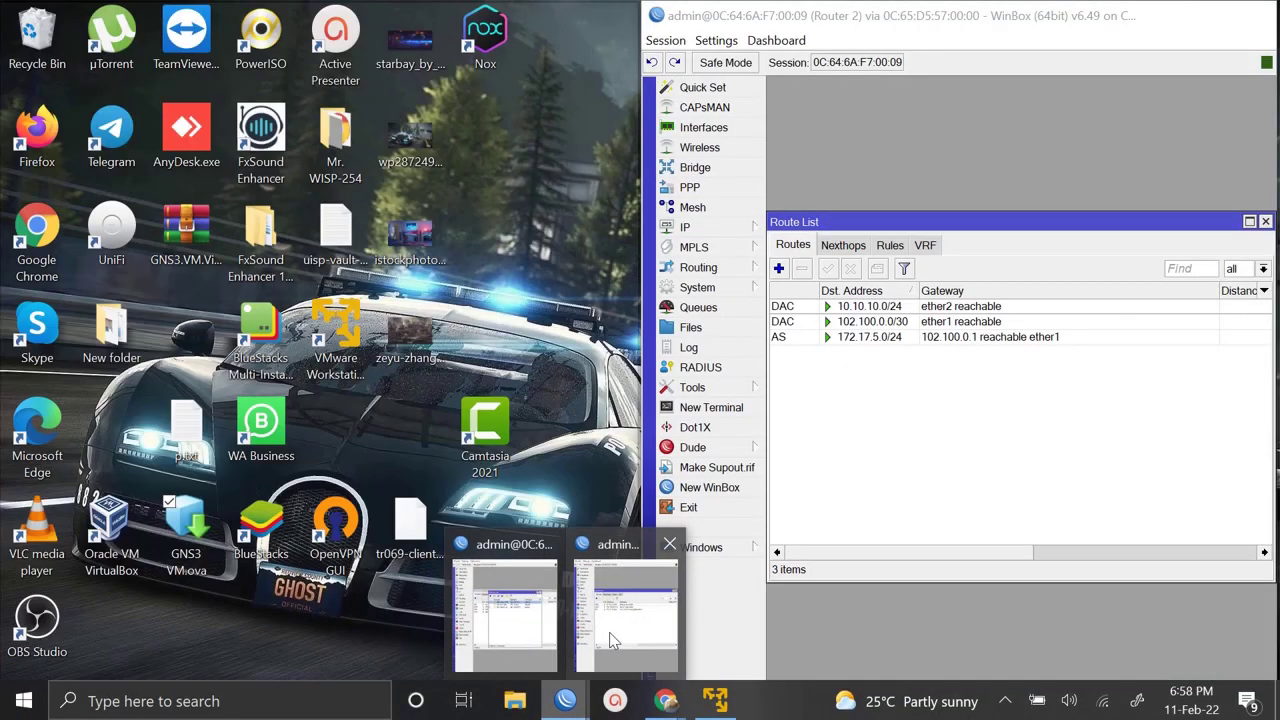
left_click(613, 640)
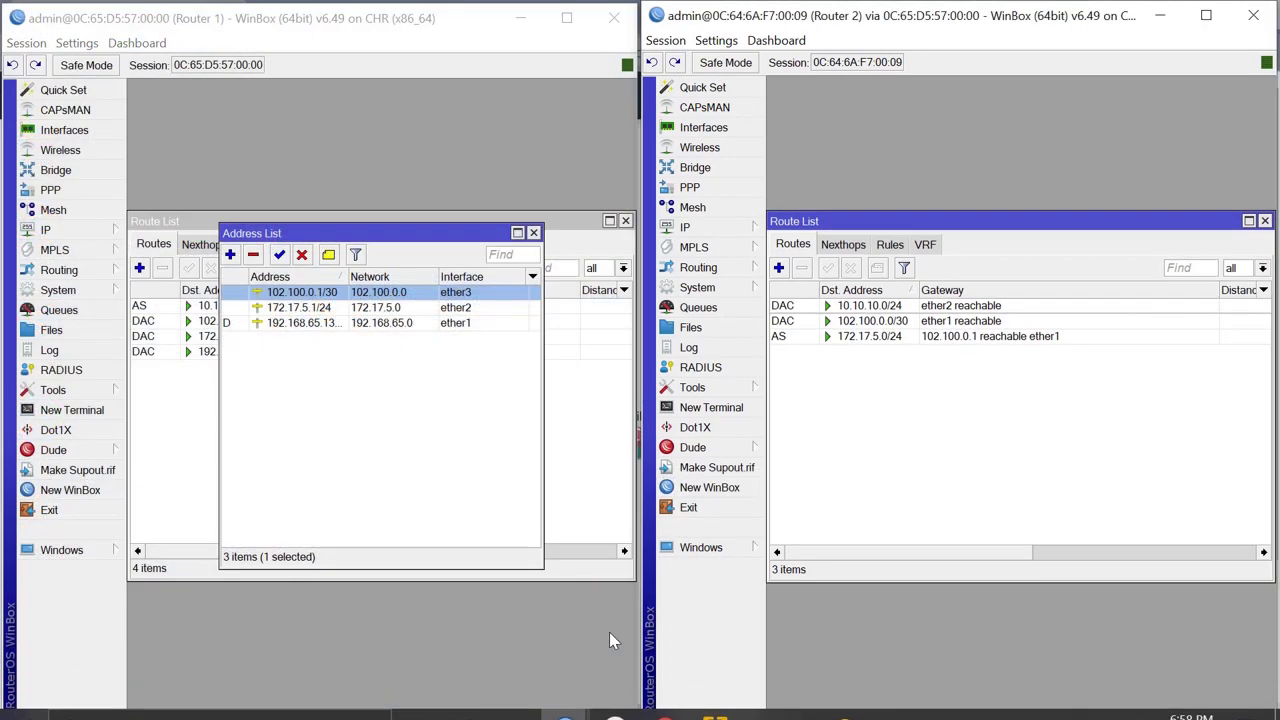